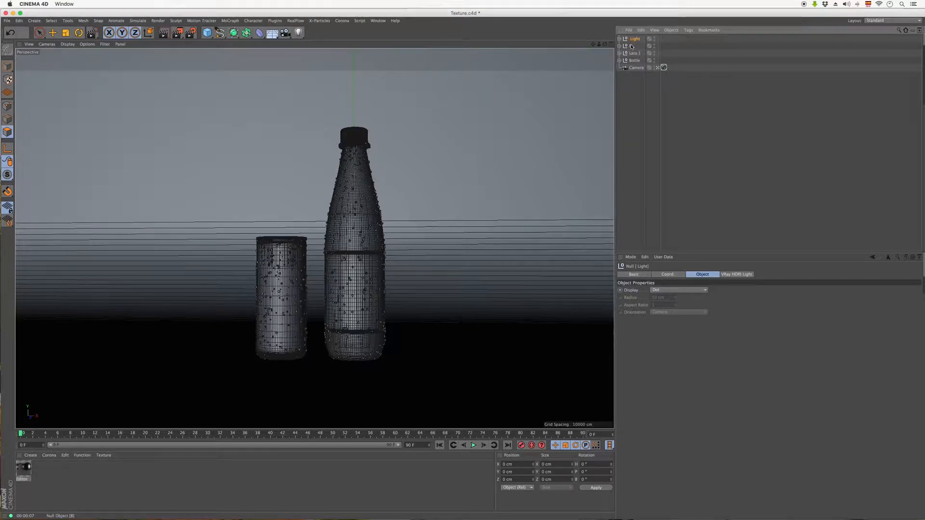
# Step: Select the B, Lata.1 and Bottle groups one after another to examine which models each contains
pyautogui.click(636, 46)
pyautogui.click(632, 53)
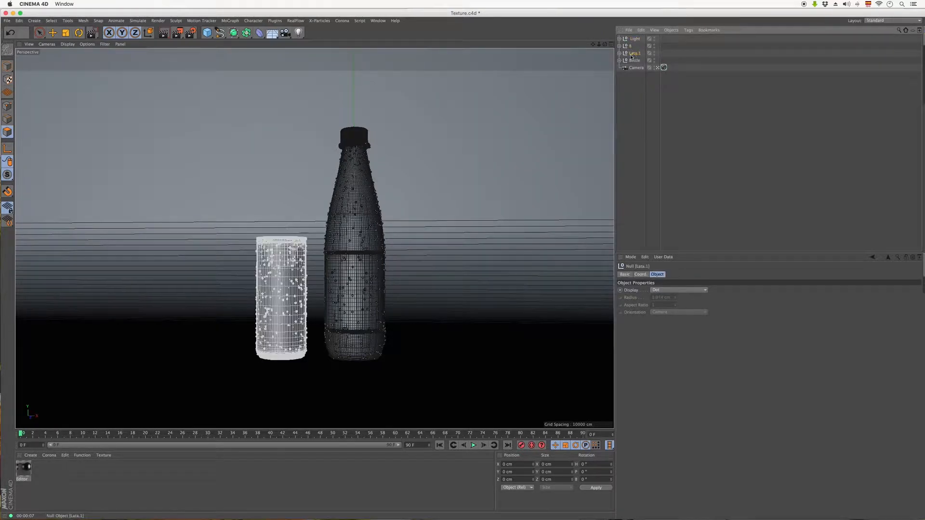
pyautogui.click(635, 61)
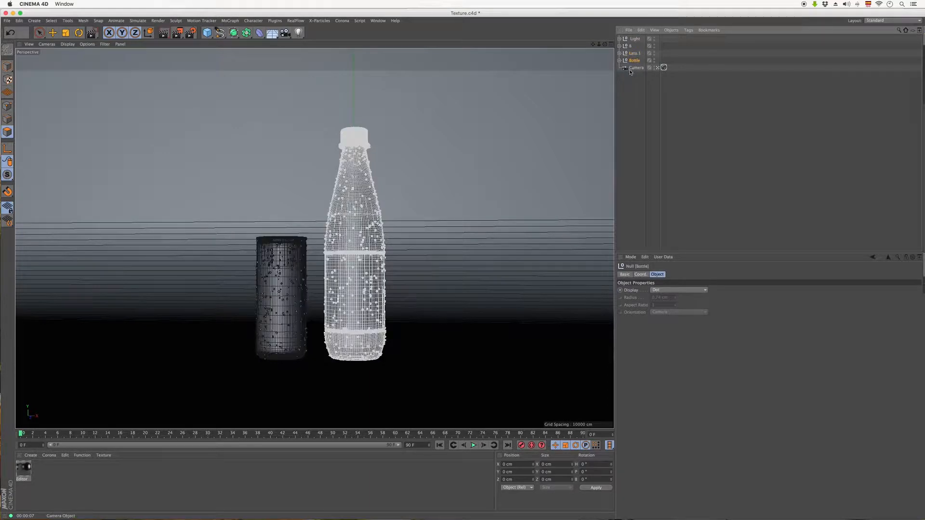
pyautogui.click(67, 496)
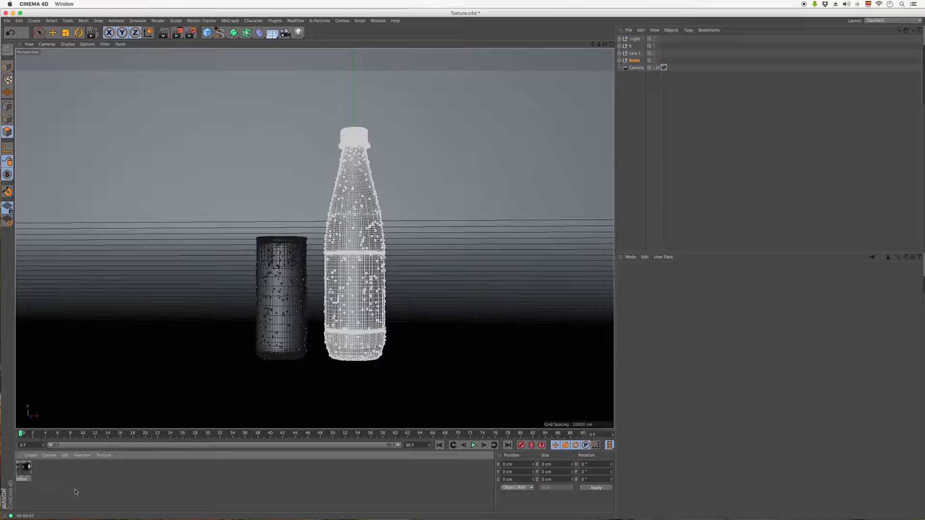
# Step: Switch to Model mode and activate the Live Selection tool with the bottle group still selected
pyautogui.moveTo(23, 468)
pyautogui.mouseDown()
pyautogui.moveTo(360, 137)
pyautogui.moveTo(380, 135)
pyautogui.mouseUp()
pyautogui.click(38, 32)
pyautogui.click(8, 67)
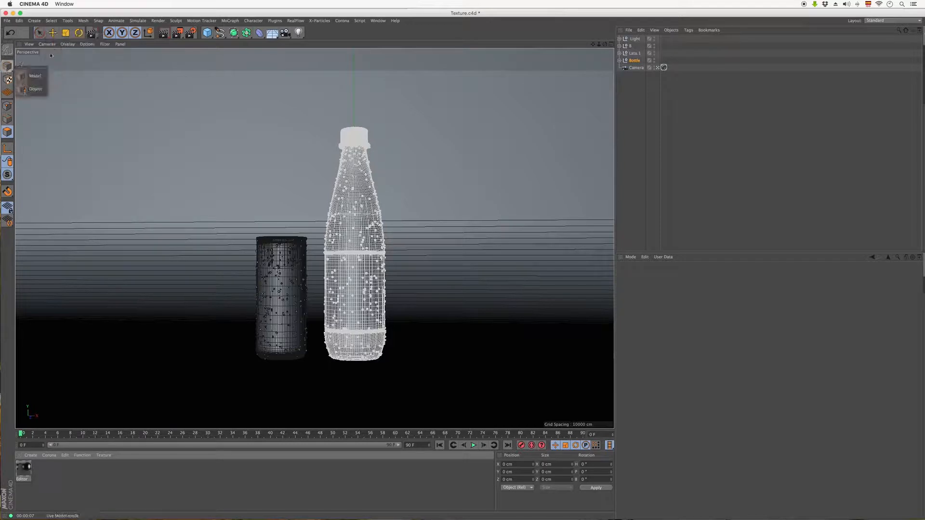
pyautogui.click(35, 75)
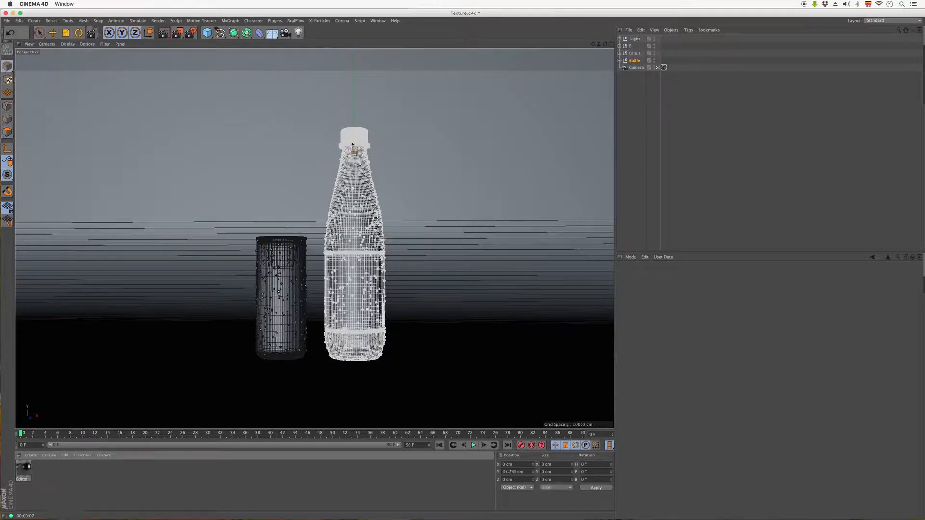
pyautogui.click(39, 33)
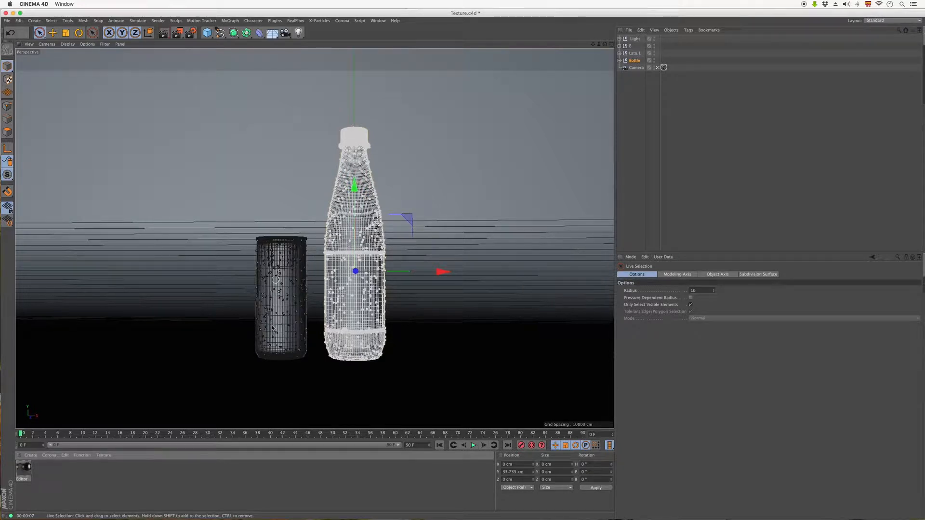
# Step: Create a VrayAdvancedMaterial and duplicate it until there are five copies
pyautogui.click(34, 458)
pyautogui.moveTo(62, 394)
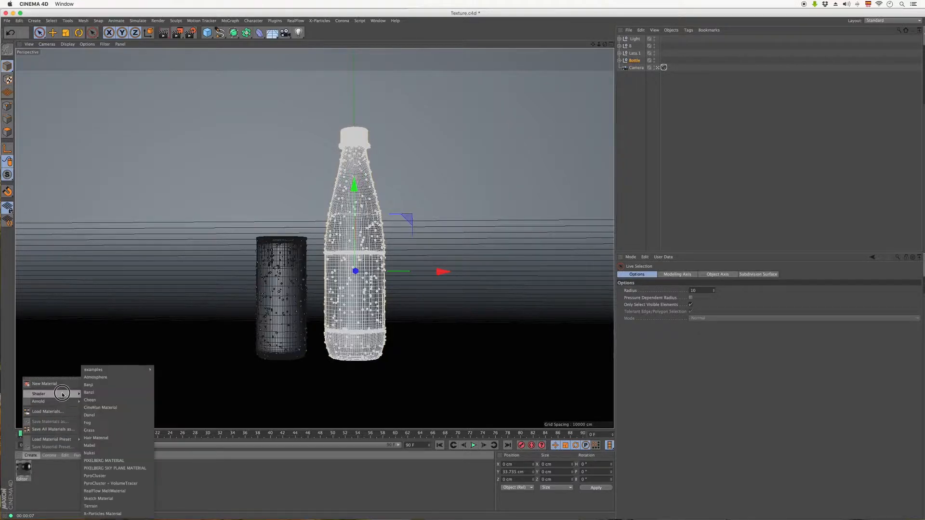
pyautogui.moveTo(117, 370)
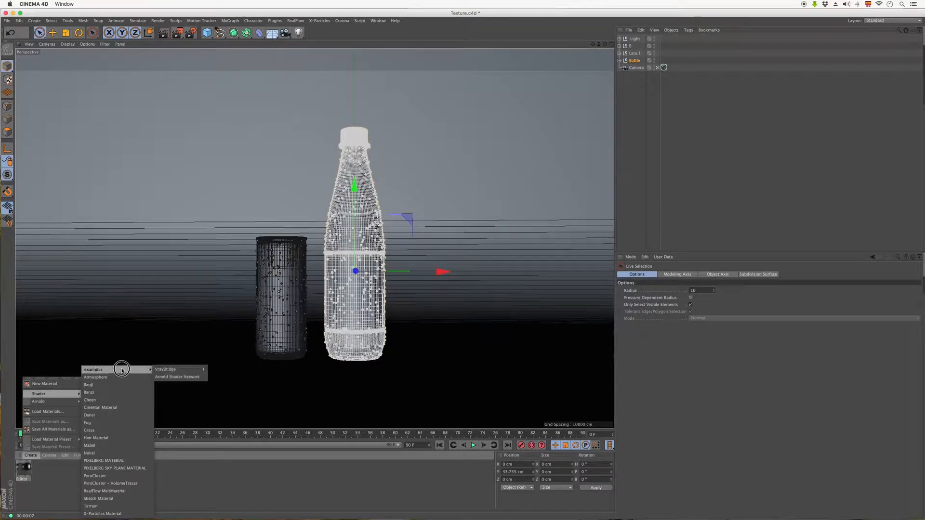
pyautogui.moveTo(176, 369)
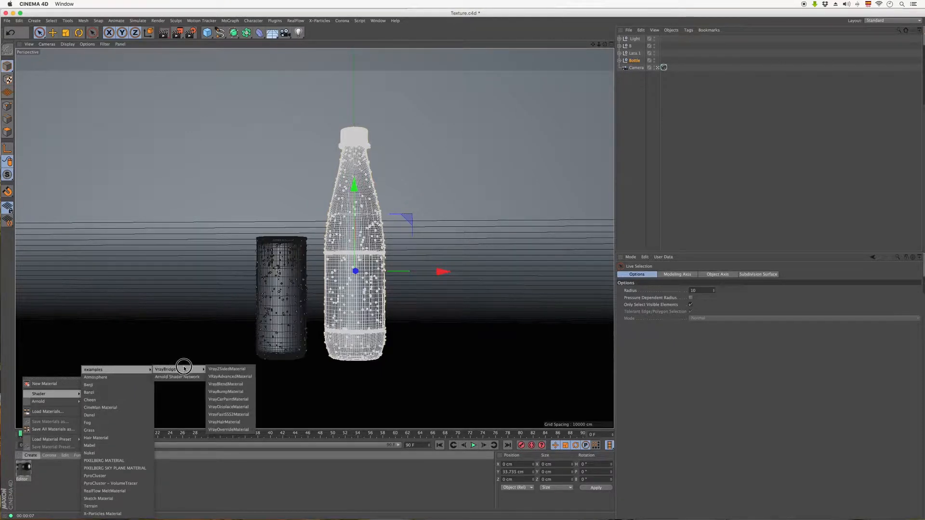
pyautogui.click(236, 377)
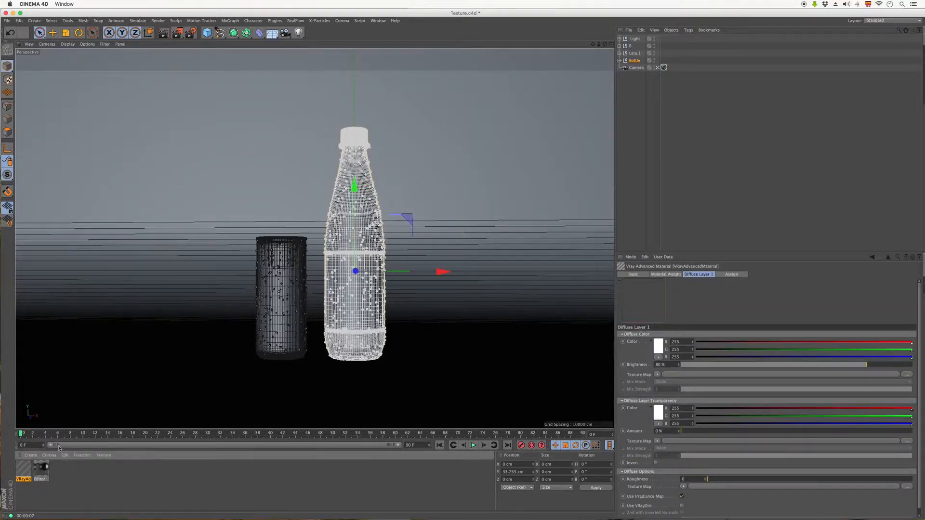
pyautogui.keyDown('ctrl'); pyautogui.moveTo(23, 473); pyautogui.dragTo(90, 472); pyautogui.keyUp('ctrl')
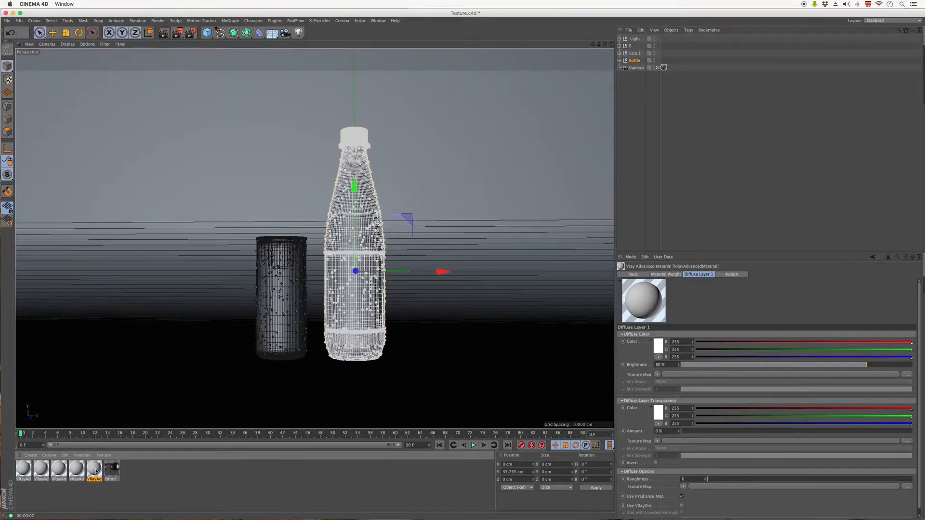
# Step: Open the last VRay material copy for editing, disable Diffuse Layer 1 and enable Specular Layer 1
pyautogui.doubleClick(95, 470)
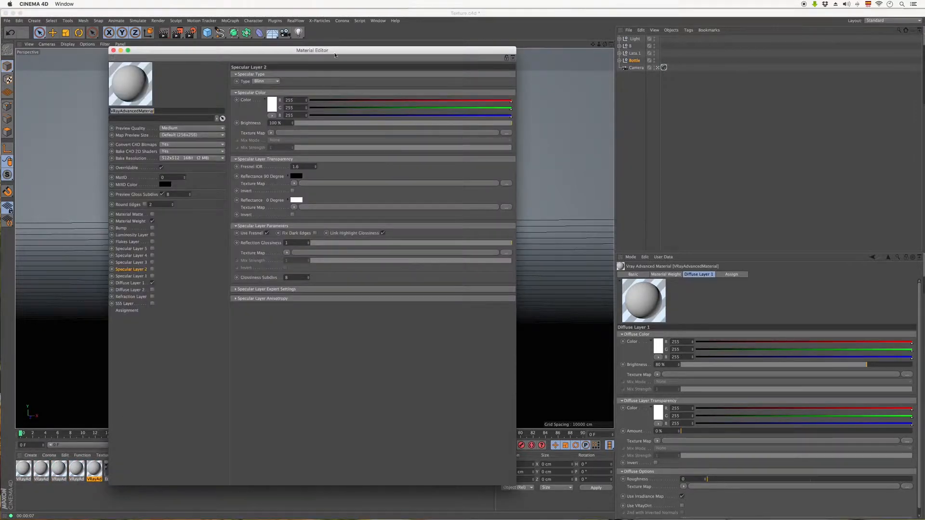
pyautogui.moveTo(335, 55); pyautogui.dragTo(712, 16)
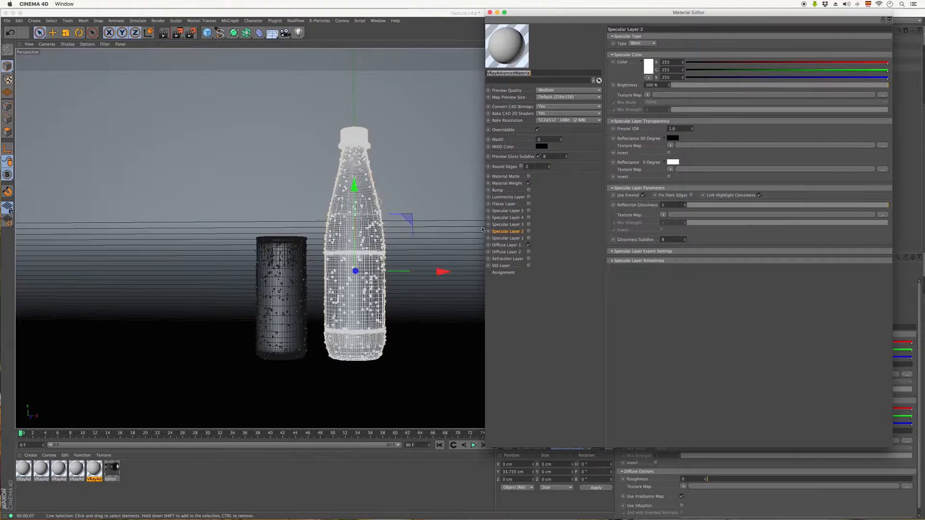
pyautogui.click(520, 246)
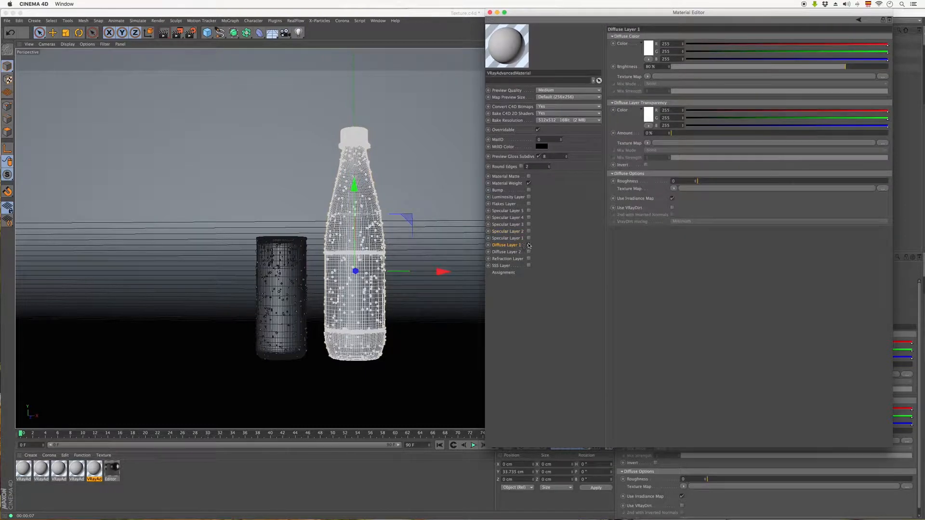
pyautogui.click(529, 238)
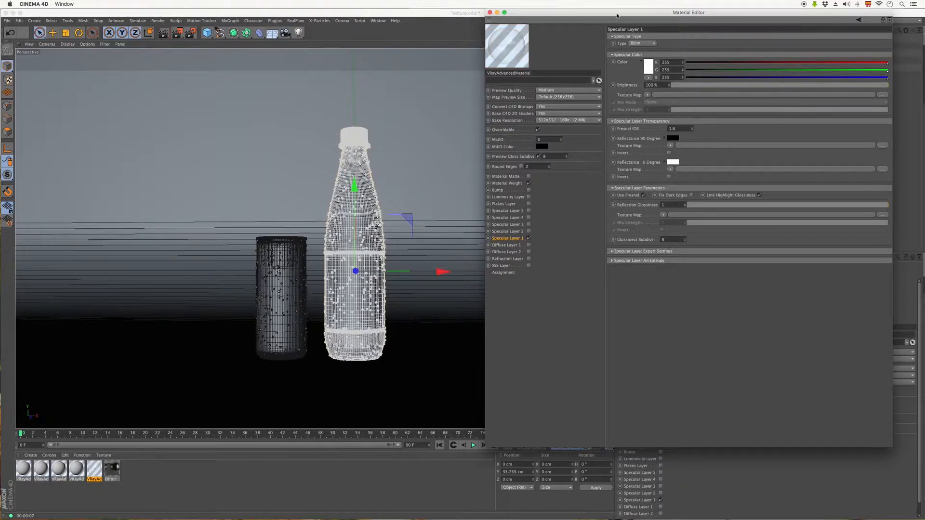
pyautogui.moveTo(617, 16); pyautogui.dragTo(513, 40)
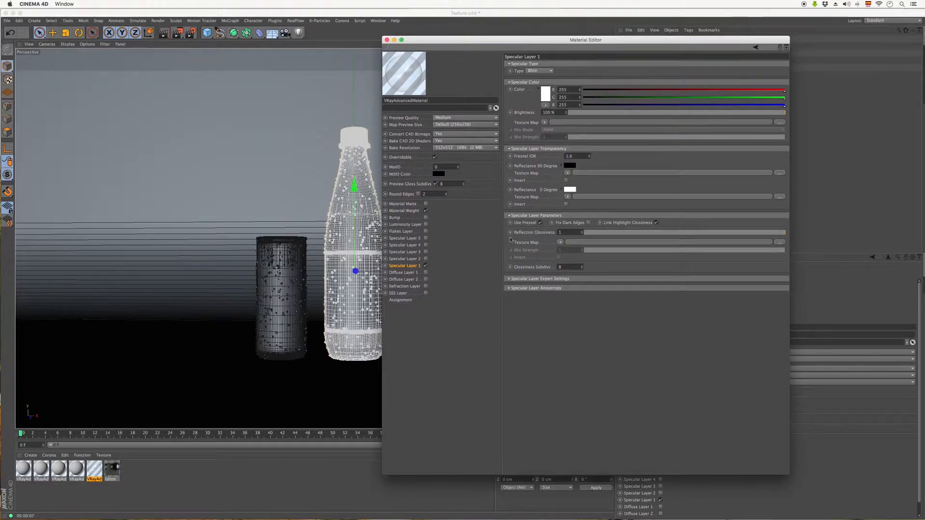
# Step: In Specular Layer 1, turn off Use Fresnel and set the transparency amount to 94% with a reflection glossiness of 1
pyautogui.click(541, 222)
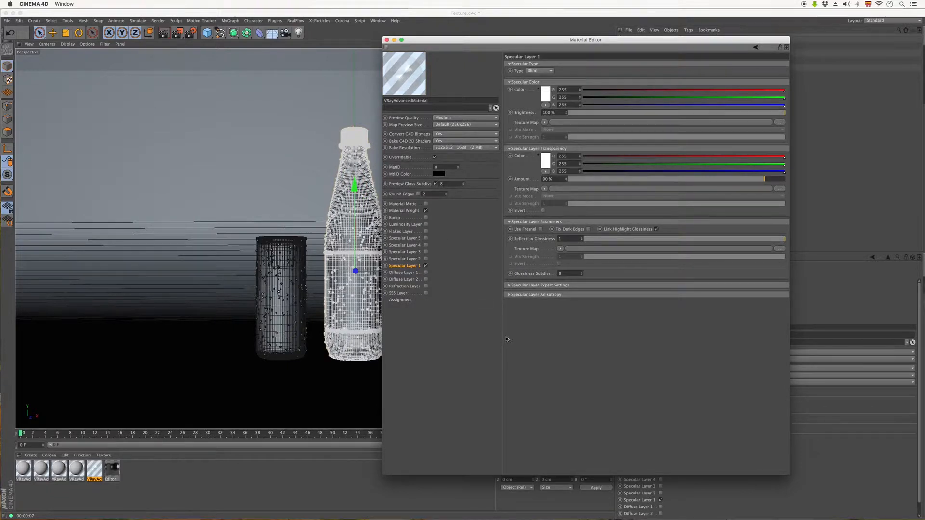
pyautogui.click(509, 285)
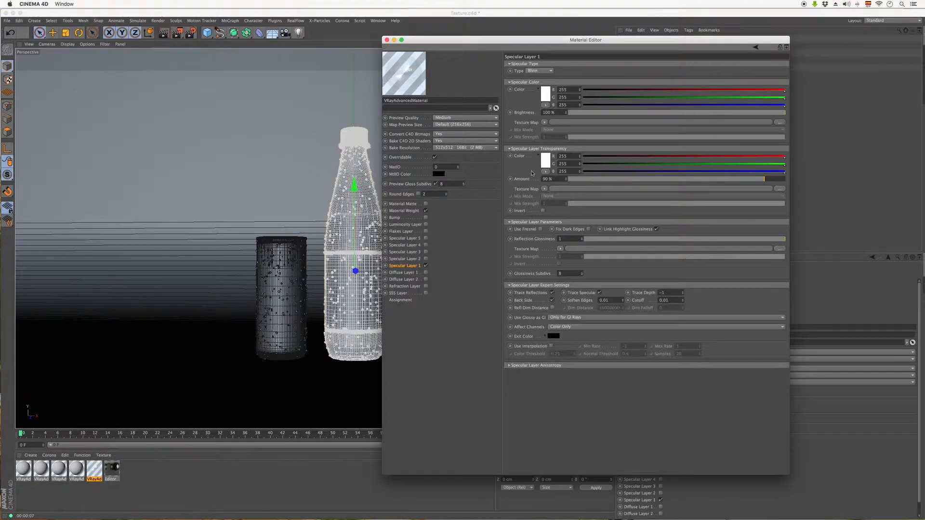
pyautogui.moveTo(601, 179); pyautogui.dragTo(855, 186)
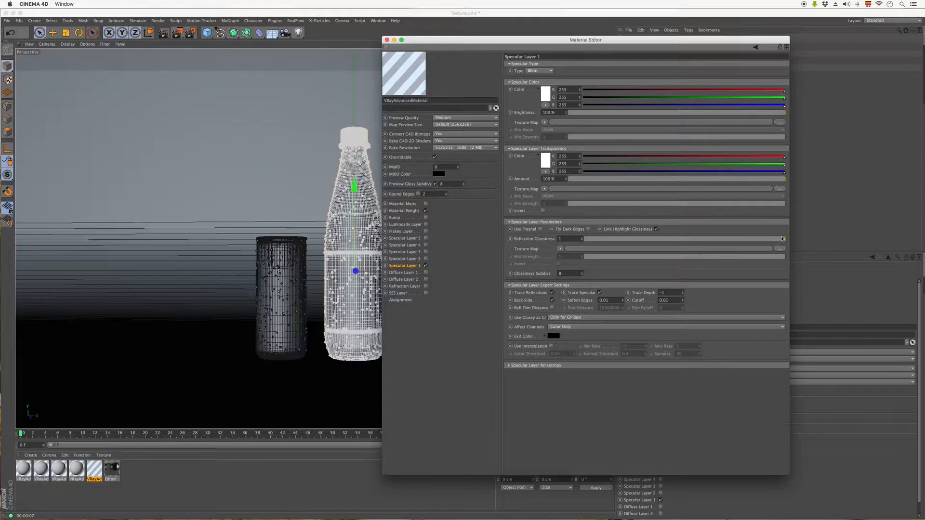
pyautogui.moveTo(783, 240); pyautogui.dragTo(780, 239)
pyautogui.moveTo(778, 239); pyautogui.dragTo(775, 239)
pyautogui.moveTo(785, 181); pyautogui.dragTo(782, 180)
pyautogui.click(509, 366)
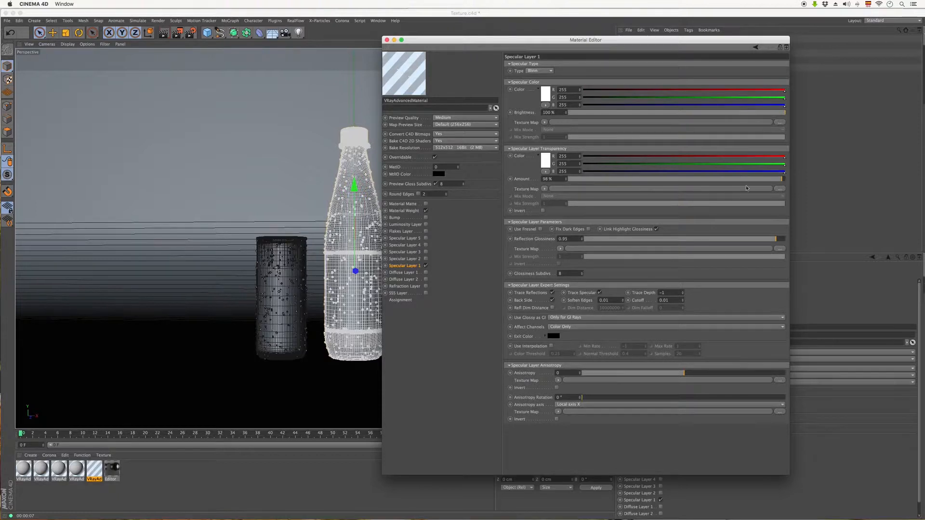
pyautogui.moveTo(781, 183); pyautogui.dragTo(764, 182)
pyautogui.moveTo(777, 179); pyautogui.dragTo(774, 180)
pyautogui.moveTo(781, 242); pyautogui.dragTo(786, 242)
# Step: Load a Fresnel shader as the specular transparency texture map and recolour its black gradient knot light grey
pyautogui.click(544, 190)
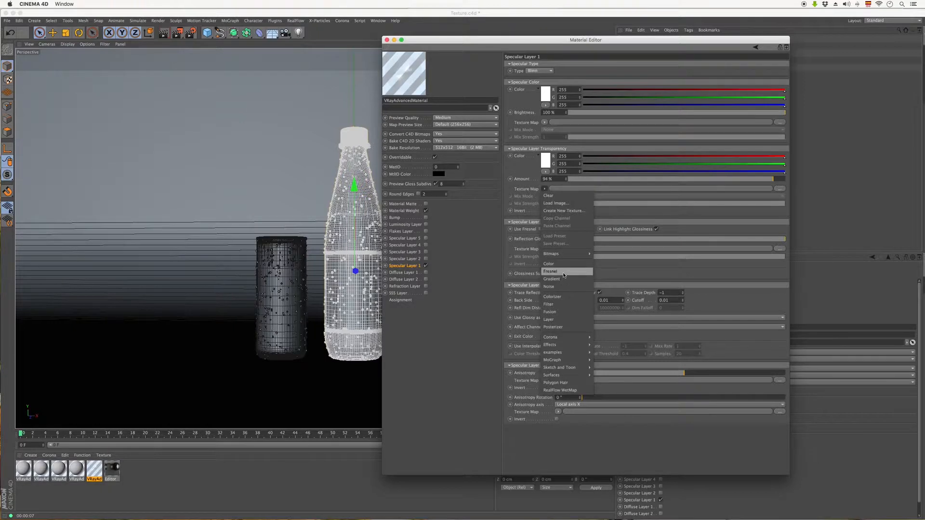
pyautogui.click(564, 273)
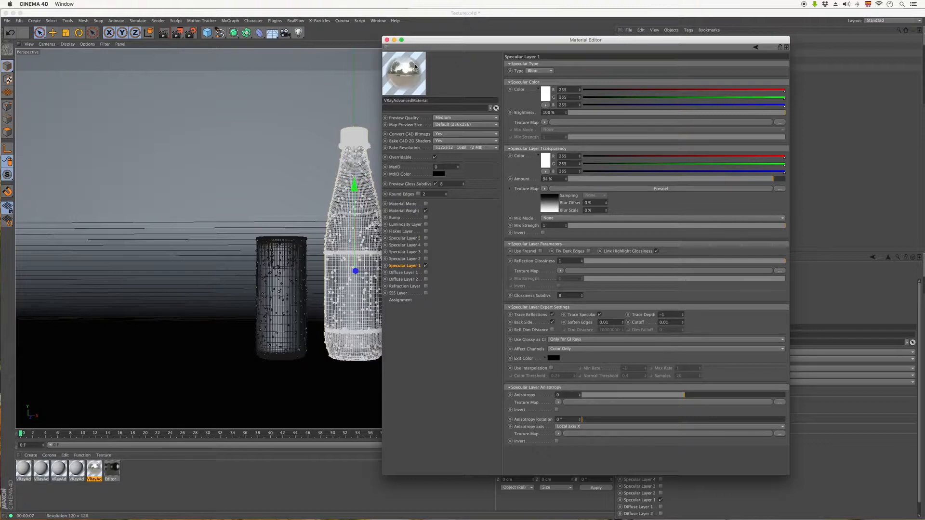
pyautogui.click(549, 205)
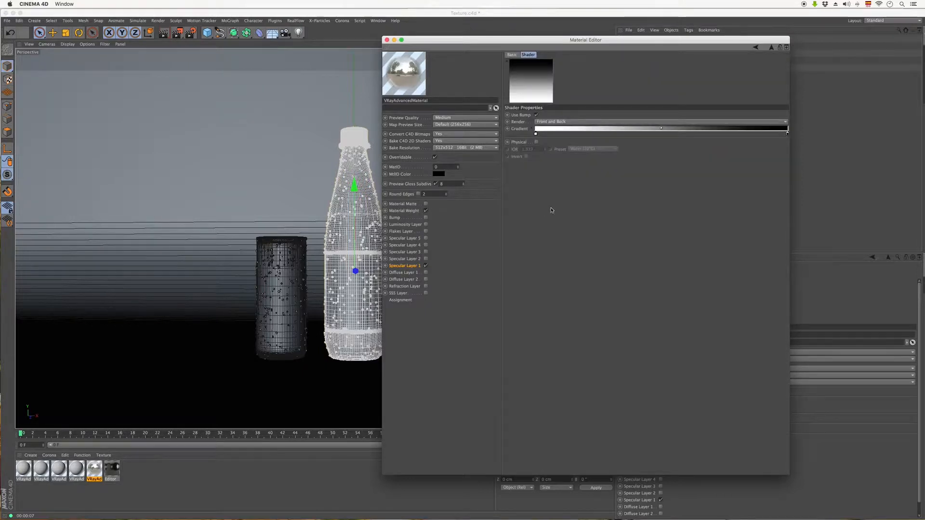
pyautogui.doubleClick(786, 135)
pyautogui.moveTo(741, 133); pyautogui.dragTo(742, 125)
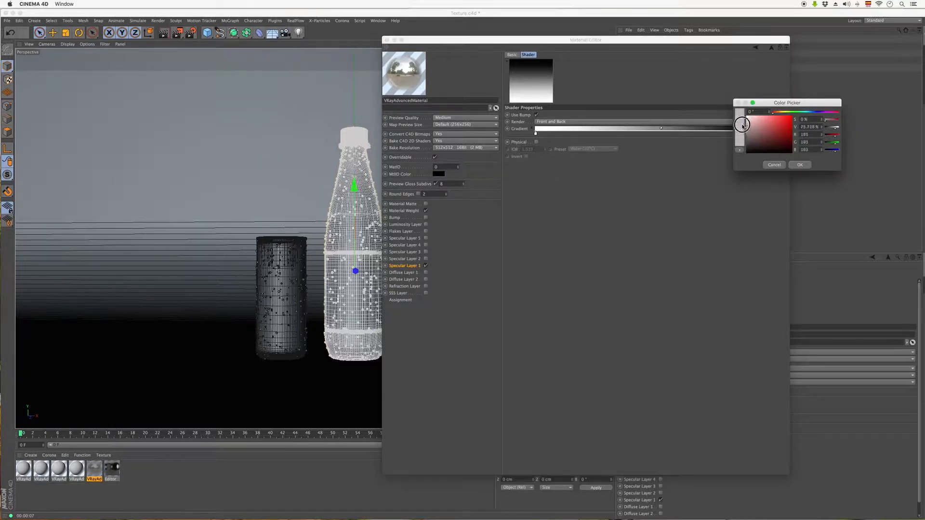
pyautogui.click(800, 165)
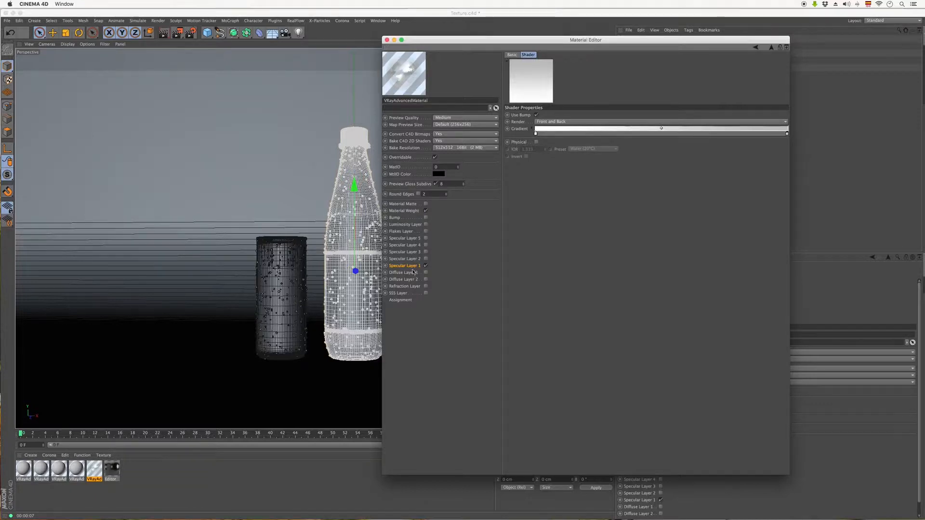
# Step: Reverse the Fresnel gradient of Specular Layer 1 by swapping its white and light grey knots, and close the material editor
pyautogui.click(405, 258)
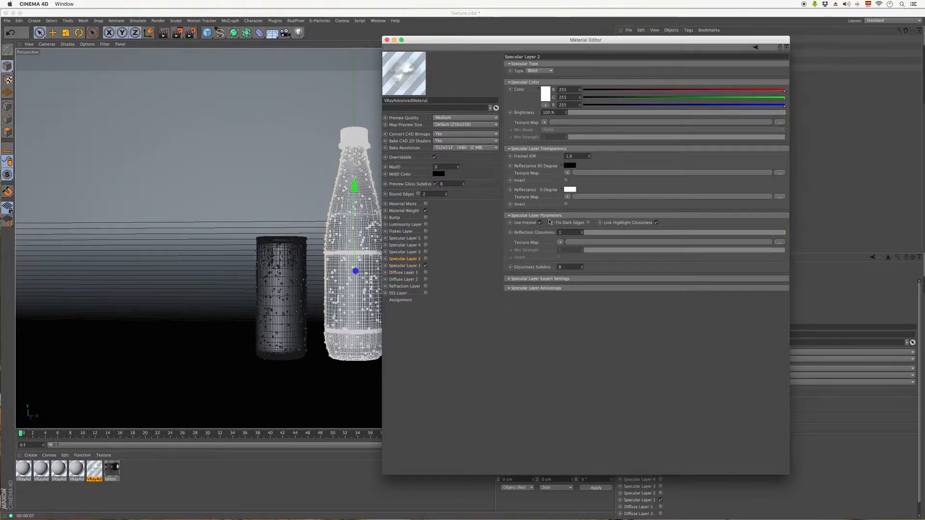
pyautogui.click(414, 265)
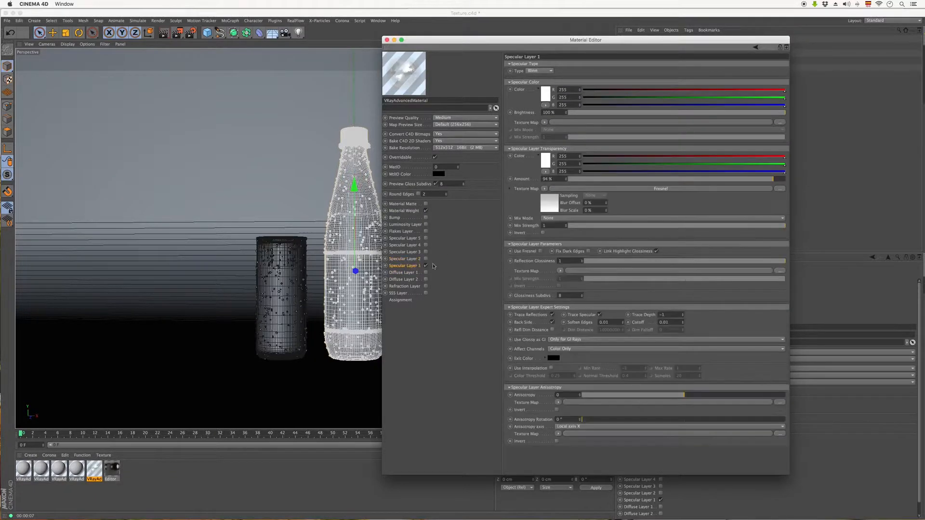
pyautogui.click(551, 202)
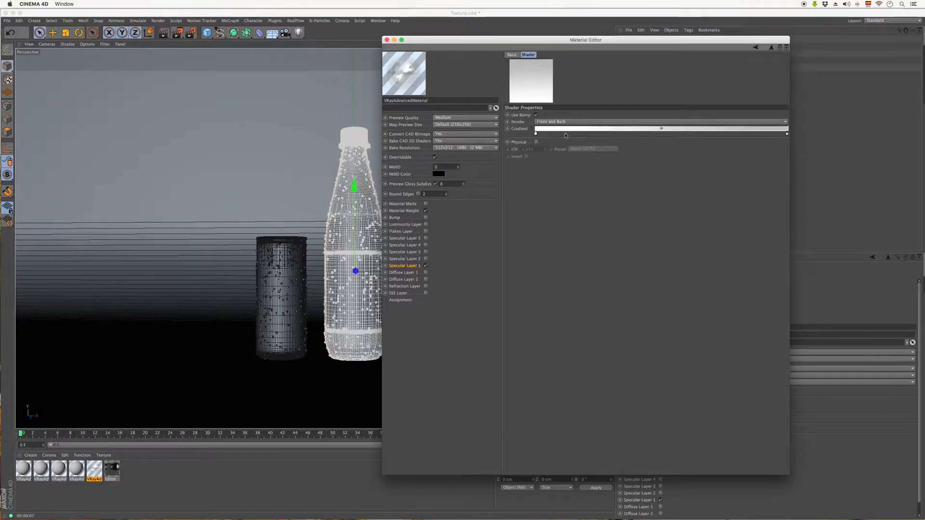
pyautogui.moveTo(536, 133); pyautogui.dragTo(729, 138)
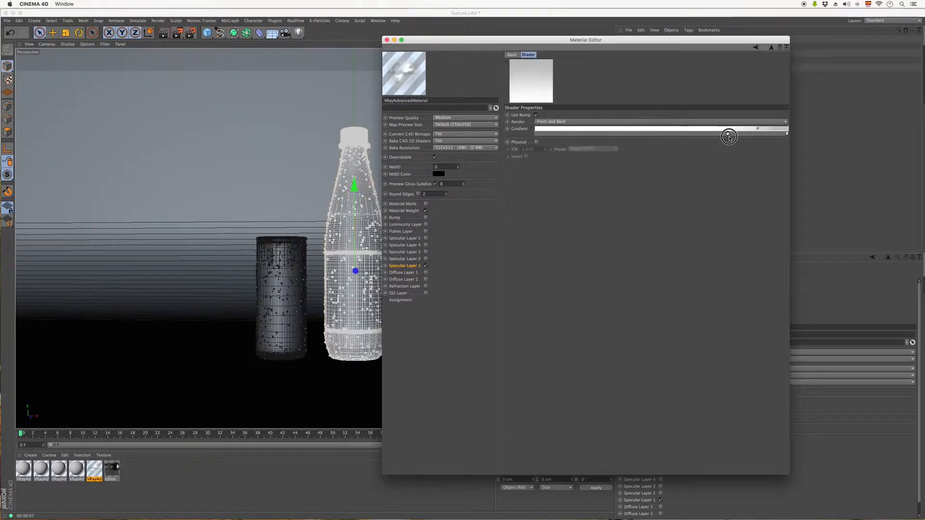
pyautogui.moveTo(786, 134); pyautogui.dragTo(527, 133)
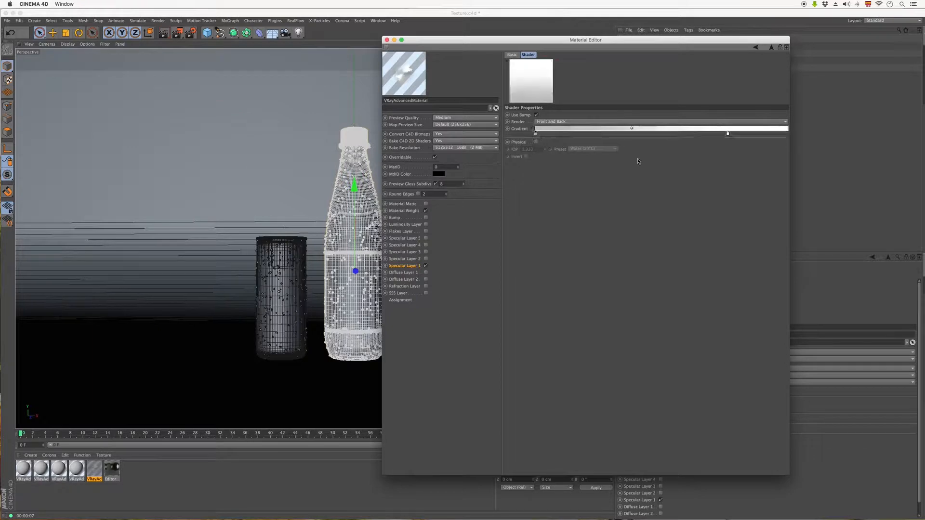
pyautogui.moveTo(728, 134); pyautogui.dragTo(787, 134)
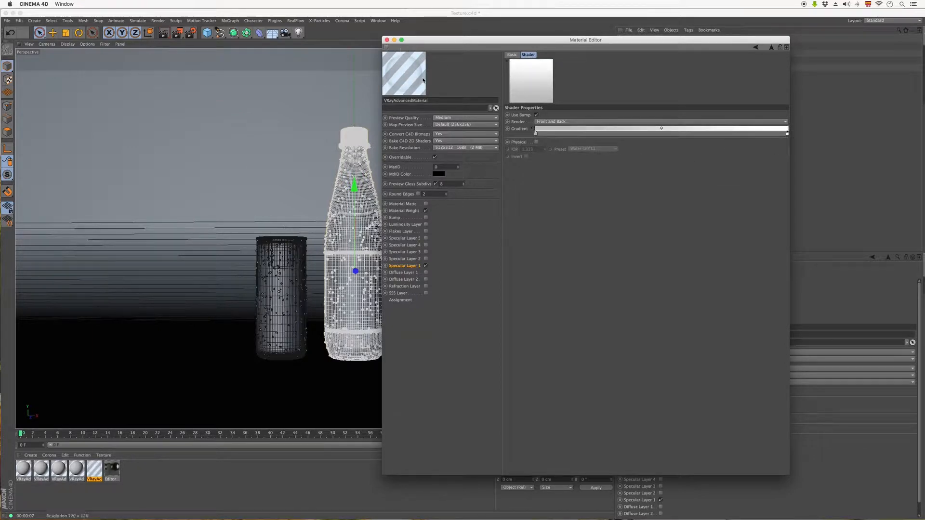
pyautogui.moveTo(431, 40); pyautogui.dragTo(567, 31)
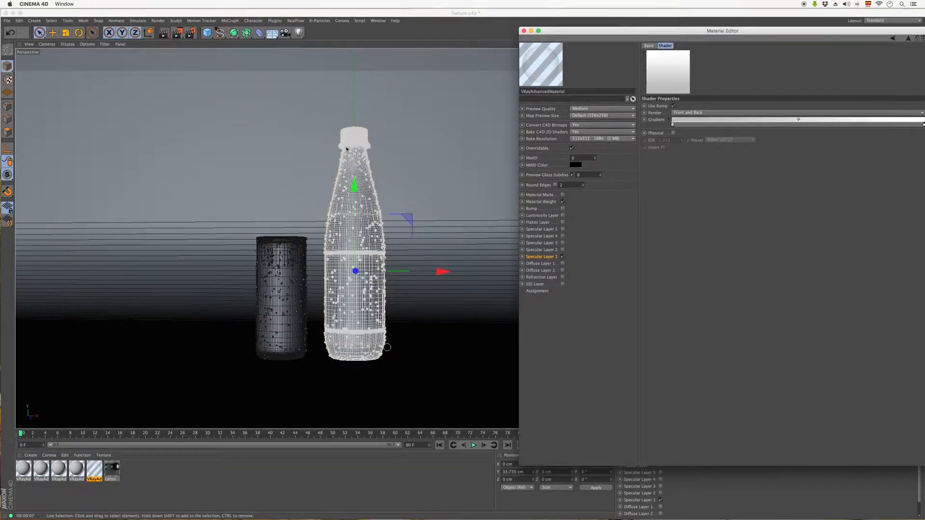
pyautogui.click(524, 31)
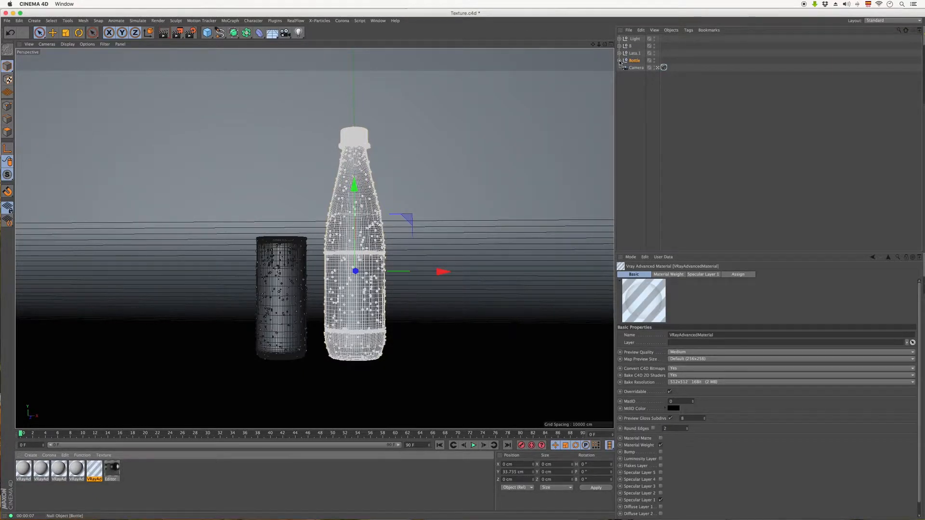
# Step: Expand the Bottle group in the object hierarchy and collapse the branch of its liquido lathe object
pyautogui.click(619, 60)
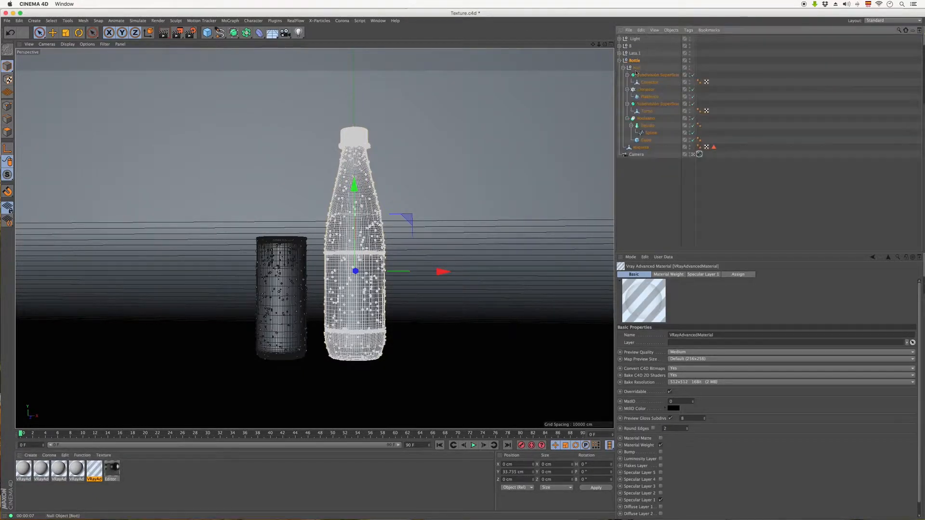
pyautogui.click(645, 147)
pyautogui.click(647, 126)
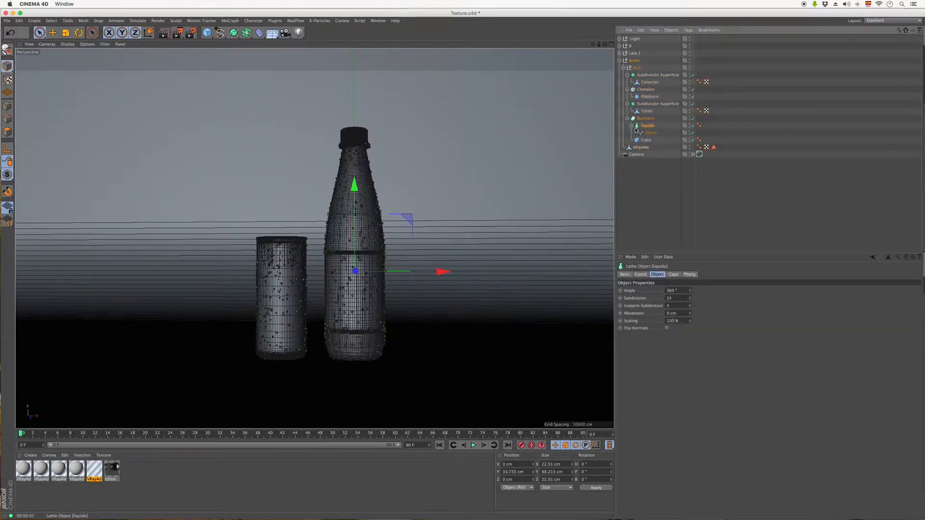
pyautogui.click(631, 126)
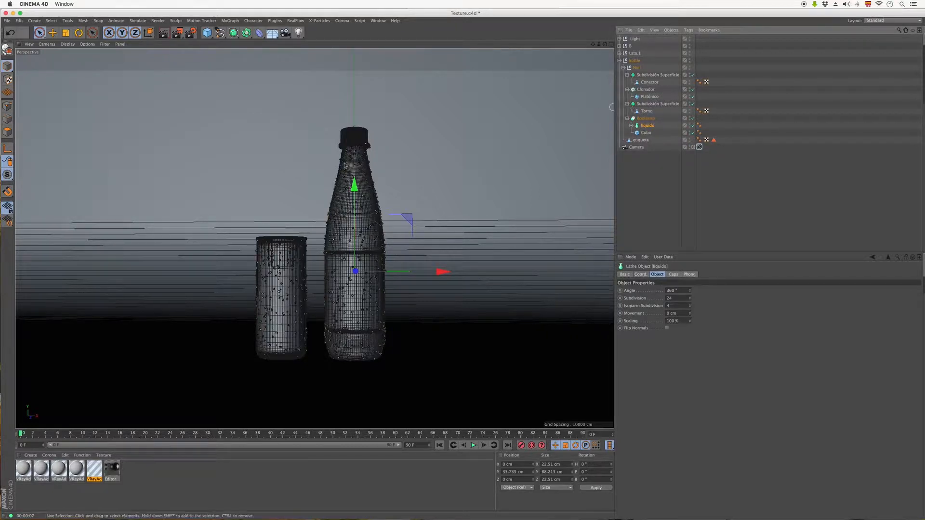
pyautogui.click(360, 172)
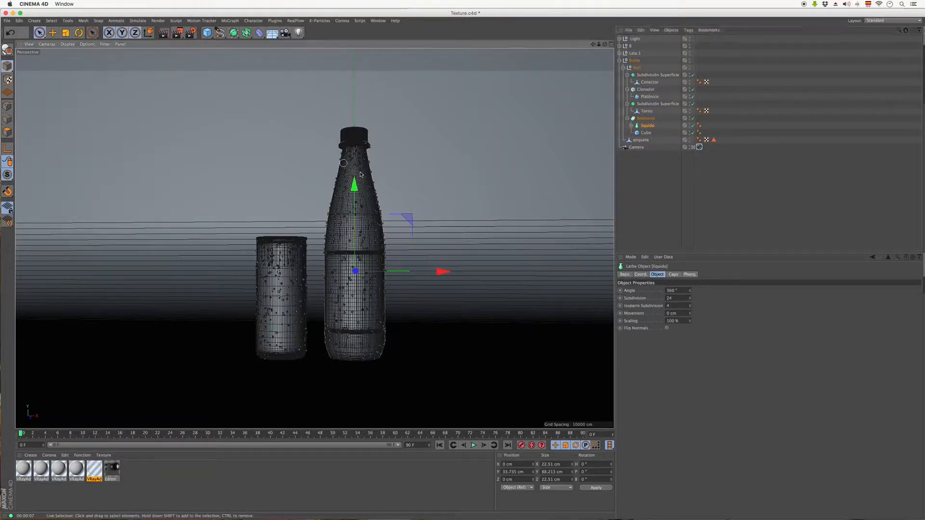
# Step: Collapse the subdivision surface containing Termo in the Bottle group and rename it Ext
pyautogui.click(625, 105)
pyautogui.click(627, 104)
pyautogui.click(647, 105)
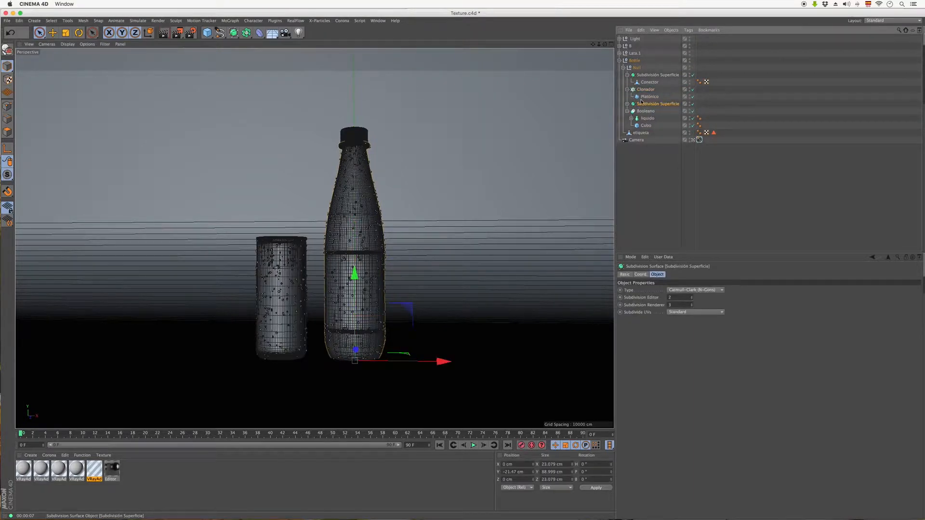
pyautogui.doubleClick(645, 104)
pyautogui.write('Ex')
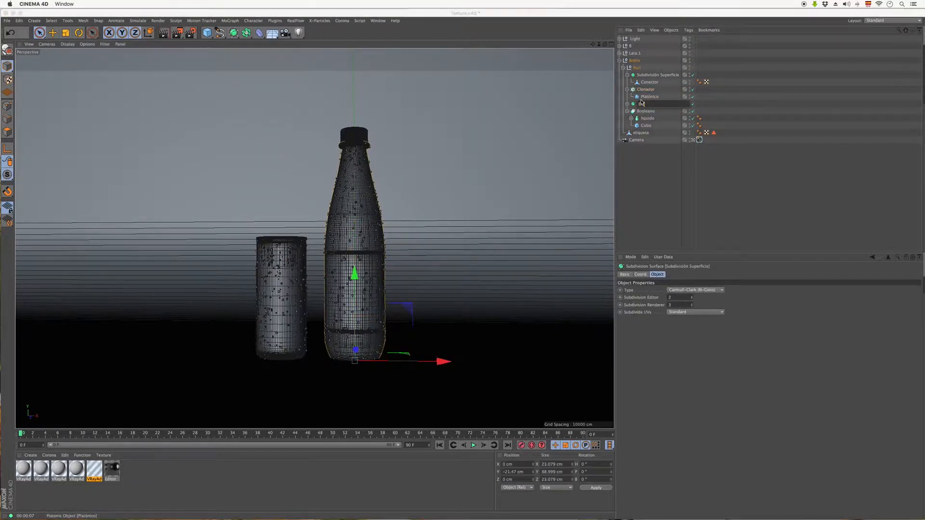
pyautogui.write('t')
pyautogui.click(639, 154)
pyautogui.click(648, 104)
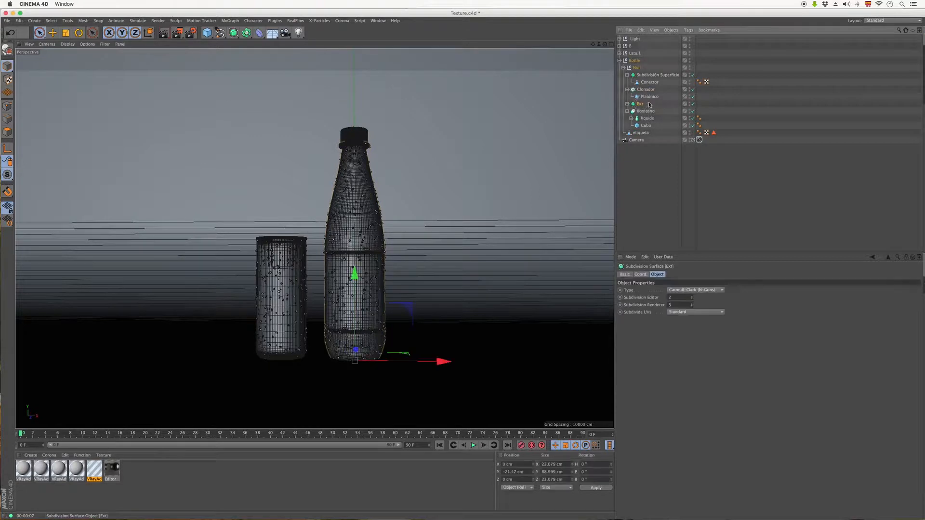
# Step: Apply the transparent glass material to Ext and collapse the Booleano branch below it
pyautogui.moveTo(94, 468); pyautogui.dragTo(640, 104)
pyautogui.click(627, 112)
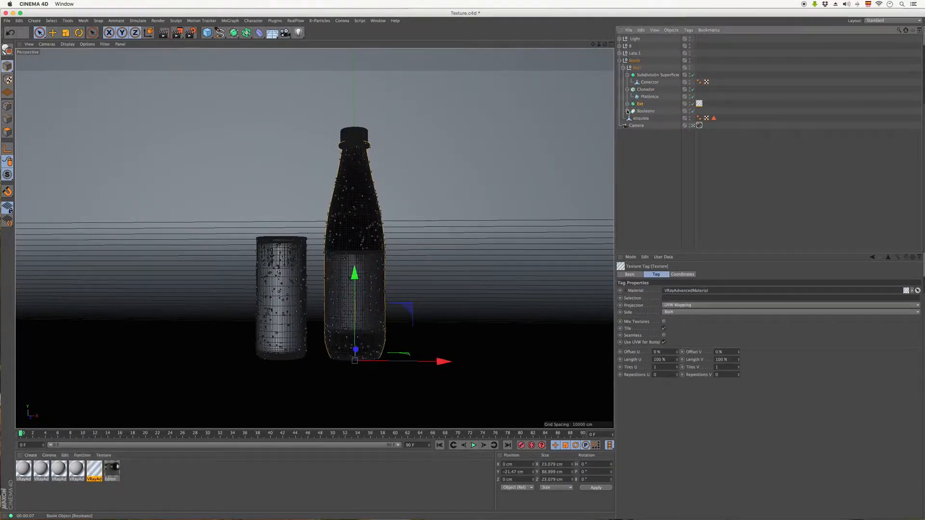
pyautogui.click(645, 111)
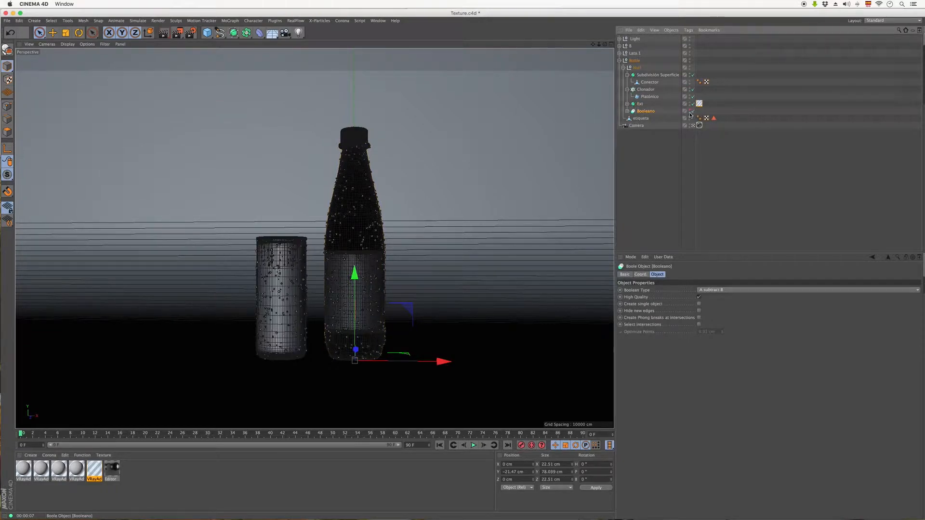
# Step: Render a region around the bottle's neck to test the glass material
pyautogui.click(178, 32)
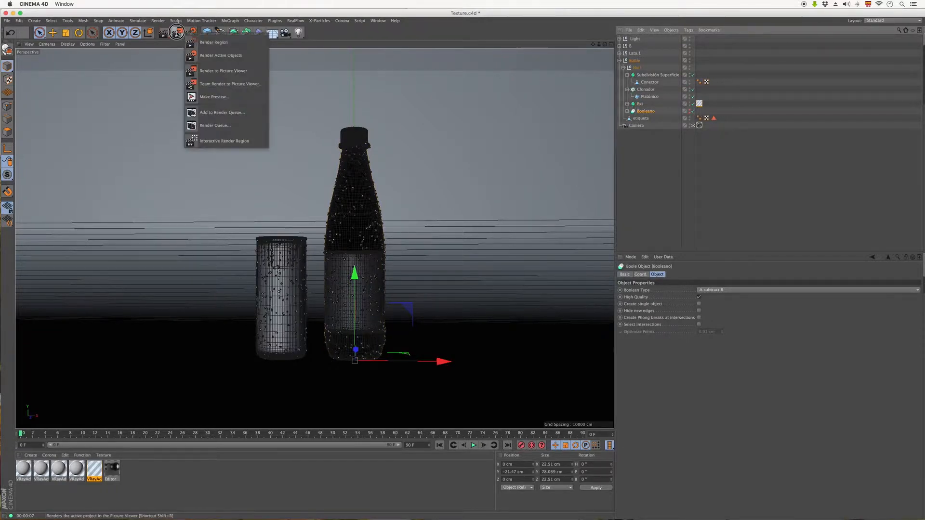
pyautogui.click(204, 42)
pyautogui.moveTo(320, 148); pyautogui.dragTo(392, 226)
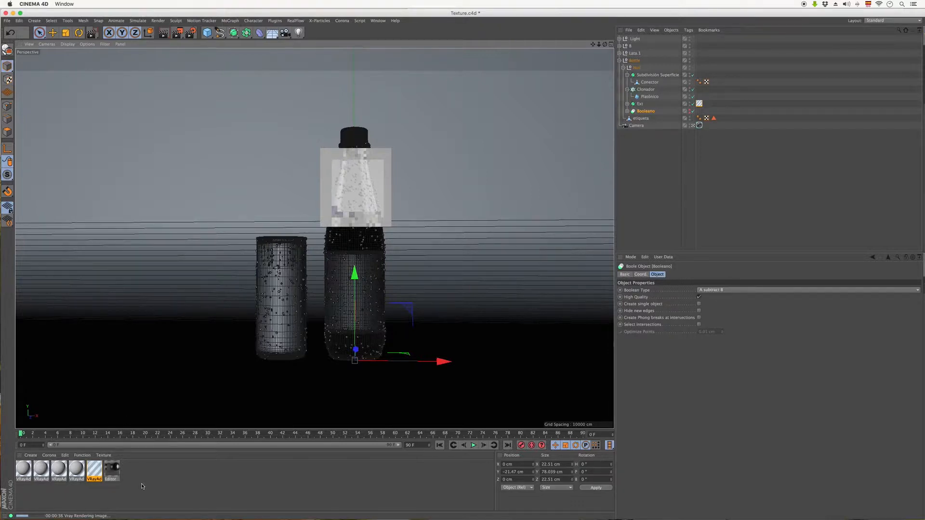
# Step: Open the fourth VRay material for editing and set its Diffuse Layer 1 colour to yellow with RGB 255, 211, 70
pyautogui.doubleClick(77, 470)
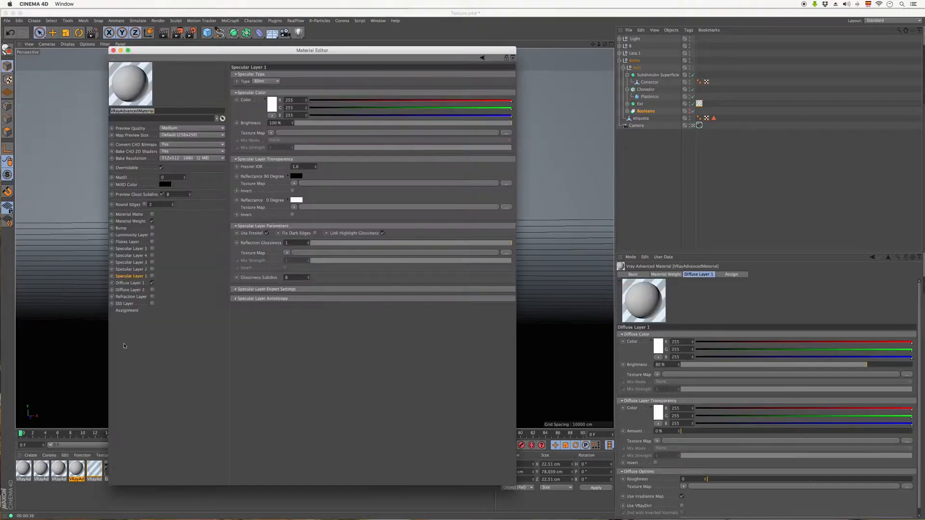
pyautogui.click(129, 283)
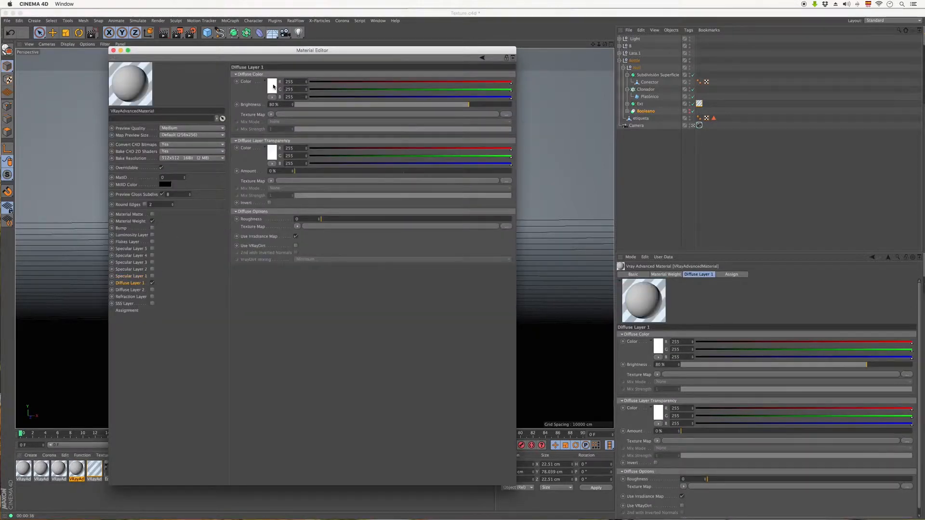
pyautogui.moveTo(304, 53); pyautogui.dragTo(497, 39)
pyautogui.click(465, 71)
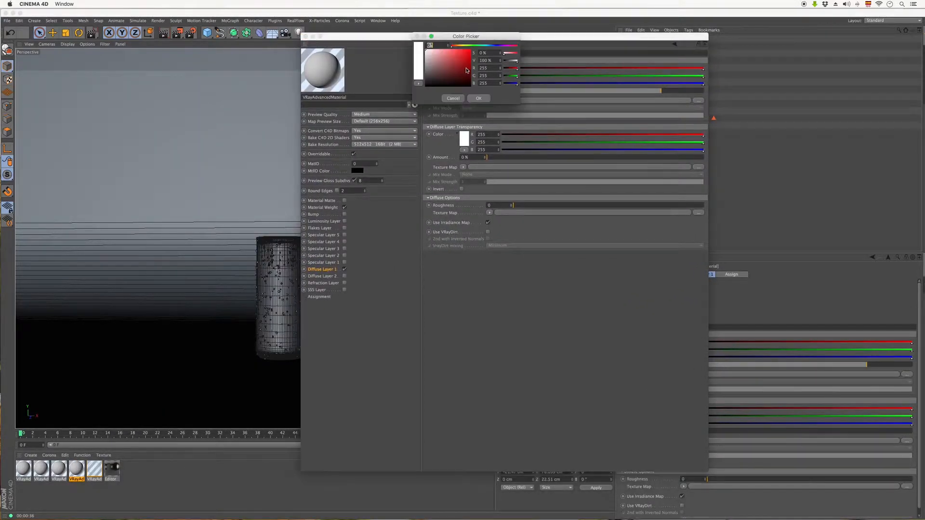
pyautogui.moveTo(459, 47); pyautogui.dragTo(460, 47)
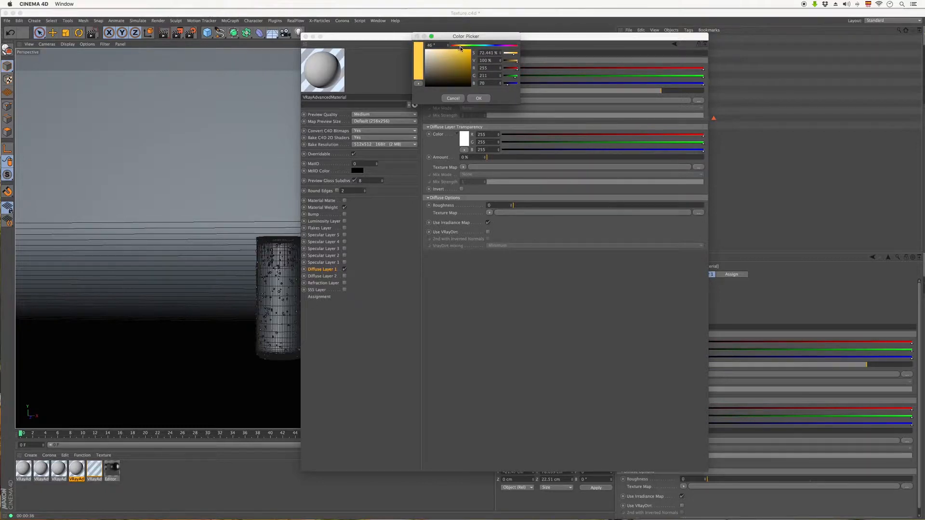
pyautogui.click(478, 99)
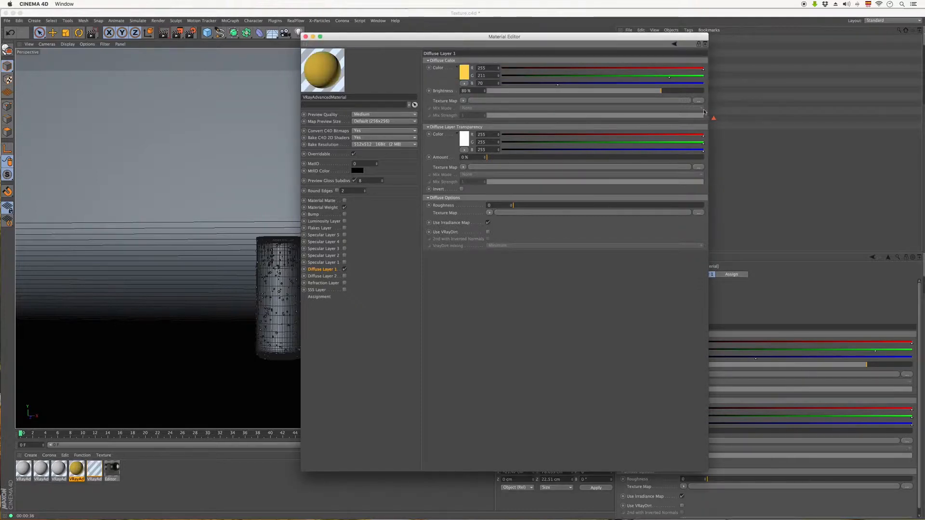
# Step: Set the yellow material's diffuse brightness to 97%, keep its colour and close the material editor
pyautogui.moveTo(693, 92); pyautogui.dragTo(698, 92)
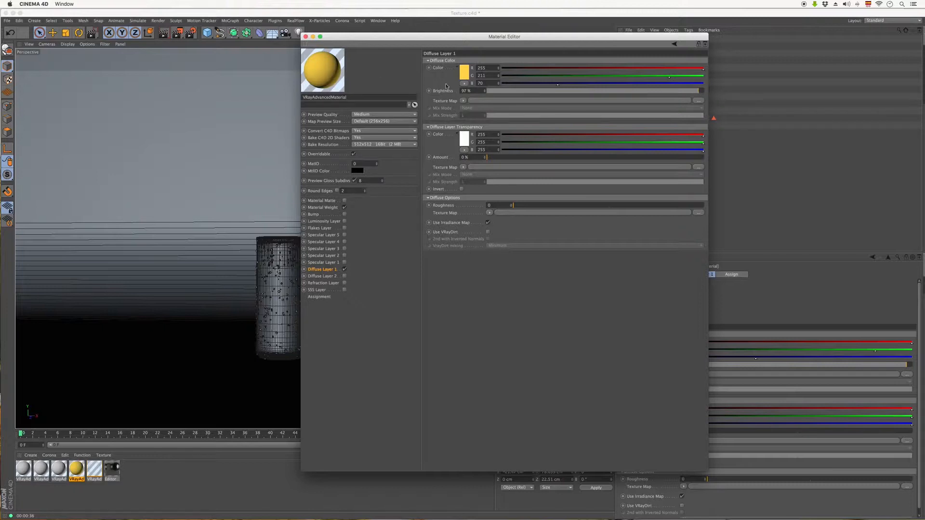
pyautogui.click(463, 72)
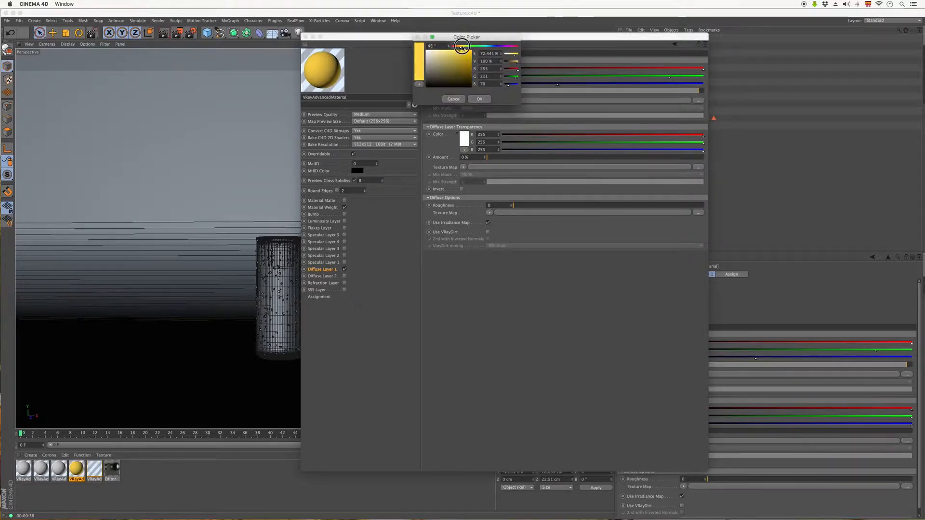
pyautogui.click(479, 99)
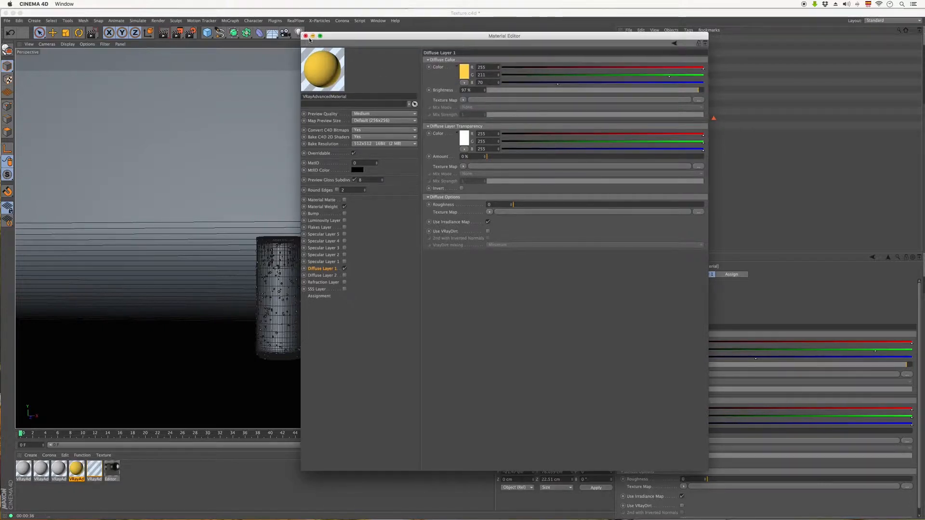
pyautogui.click(305, 37)
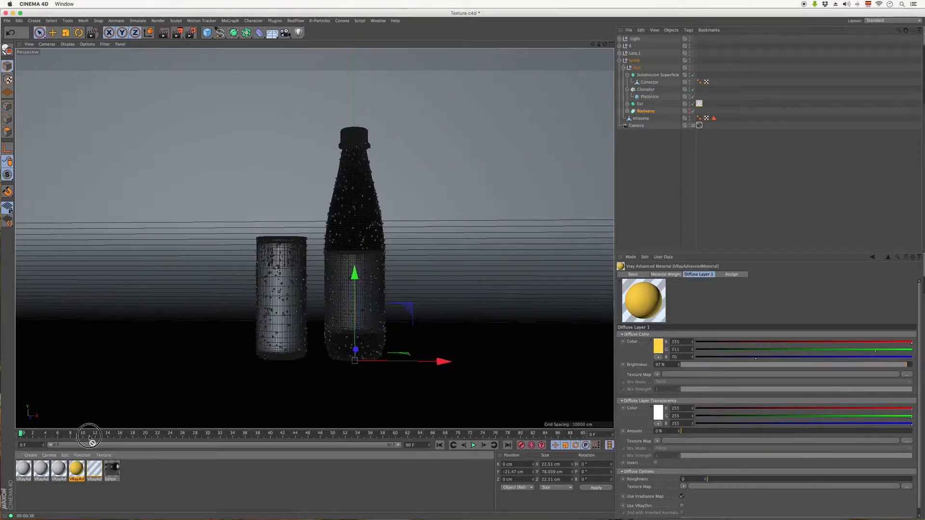
# Step: Try to apply the yellow material to the scene background and render a region around the bottle's neck
pyautogui.moveTo(90, 436); pyautogui.dragTo(253, 211)
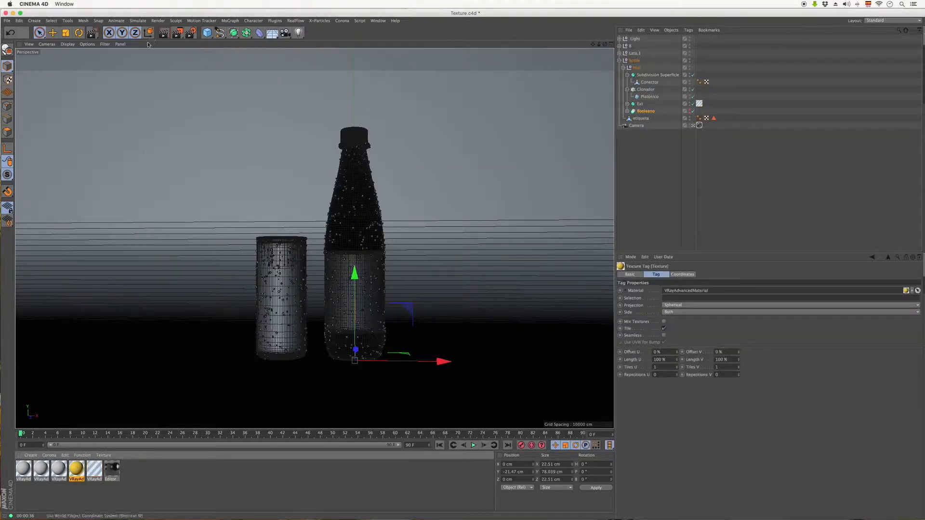
pyautogui.moveTo(177, 34); pyautogui.dragTo(209, 43)
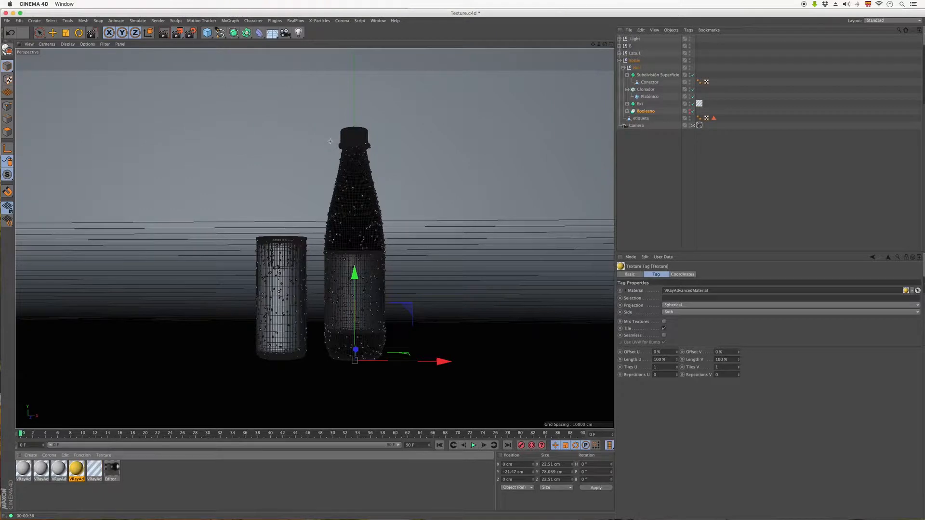
pyautogui.moveTo(324, 146); pyautogui.dragTo(387, 220)
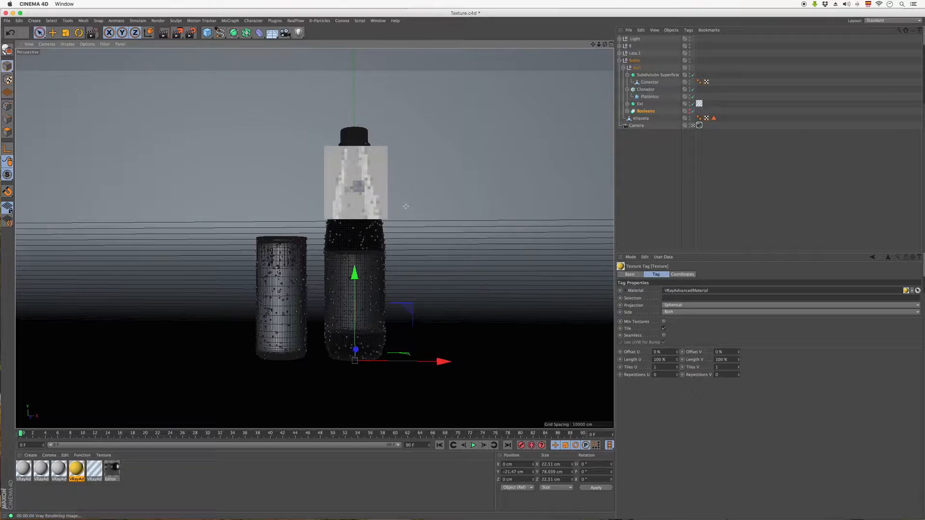
pyautogui.click(464, 164)
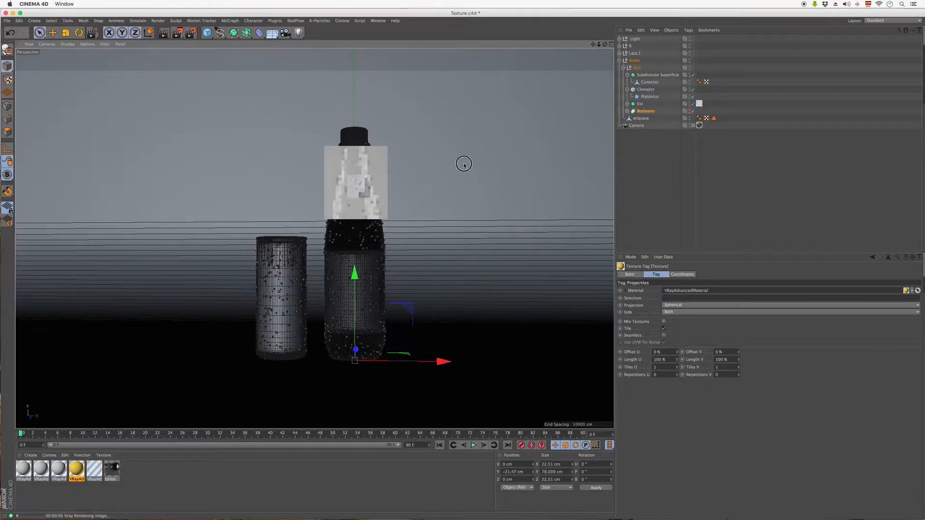
pyautogui.click(458, 106)
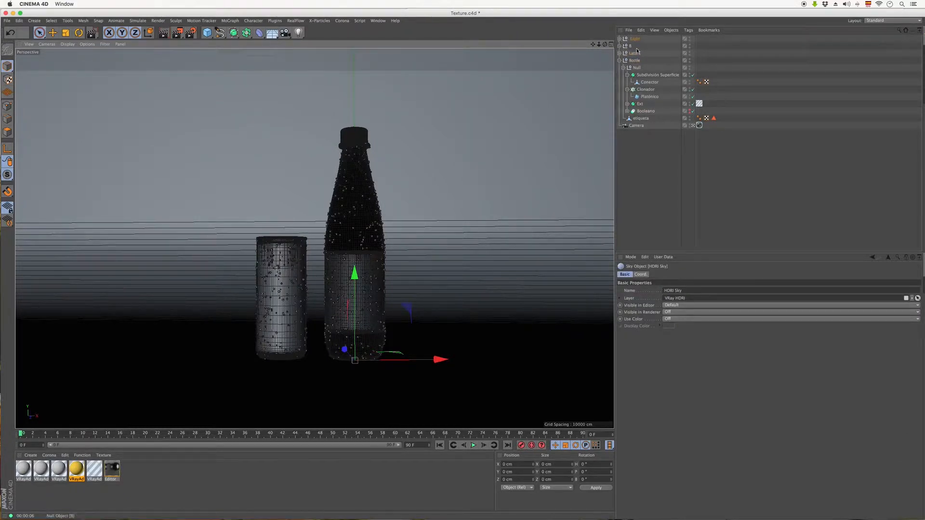
# Step: Apply the yellow material to the L Shape Stage backdrop and collapse its parent group
pyautogui.click(619, 46)
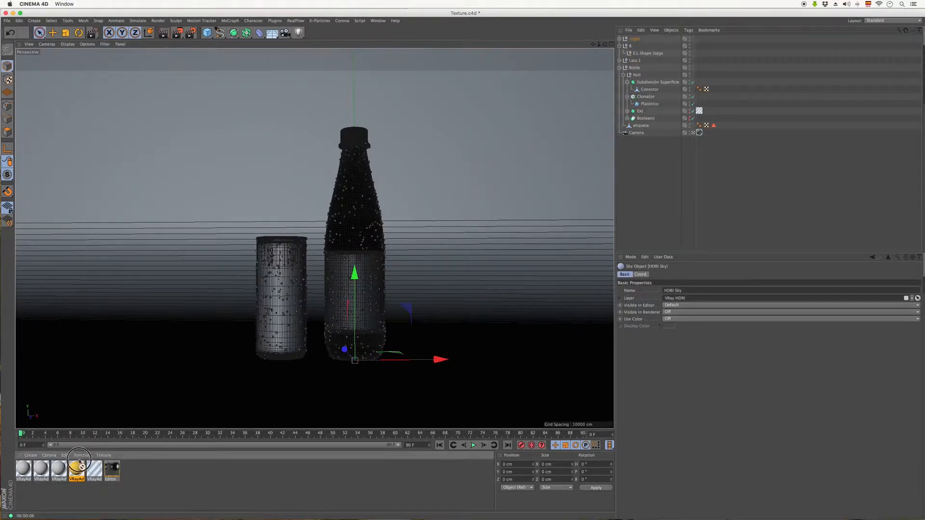
pyautogui.moveTo(645, 66); pyautogui.dragTo(639, 54)
pyautogui.click(619, 46)
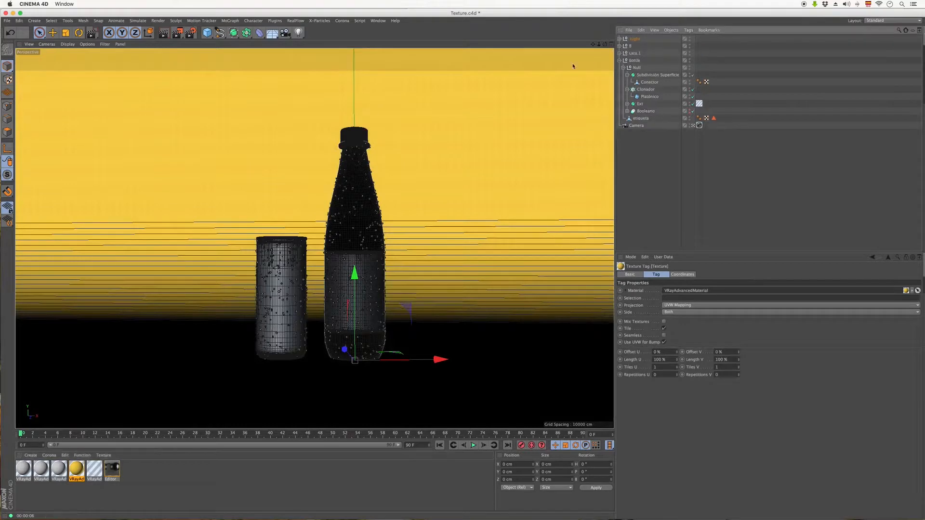
# Step: Test-render the bottle's neck against the yellow backdrop, ending with the Booleano object selected
pyautogui.moveTo(178, 33); pyautogui.dragTo(207, 43)
pyautogui.moveTo(316, 149); pyautogui.dragTo(393, 225)
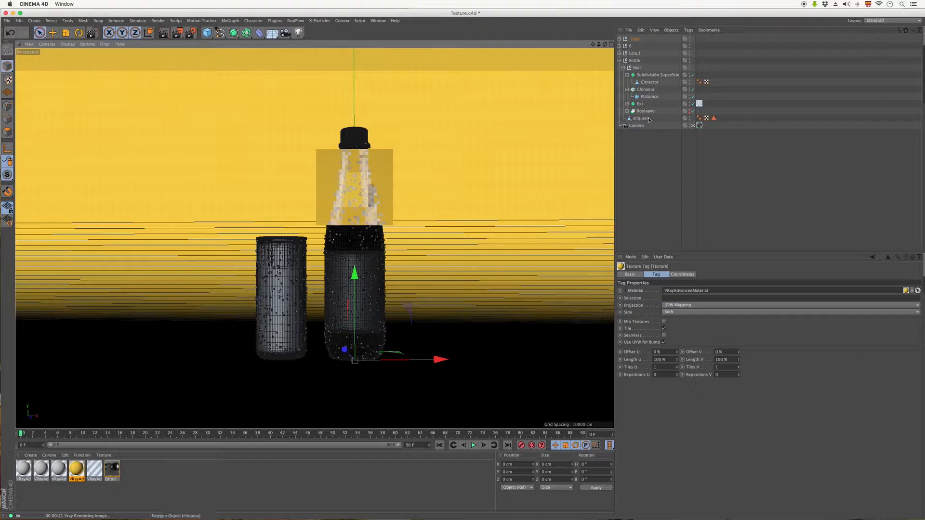
pyautogui.click(649, 83)
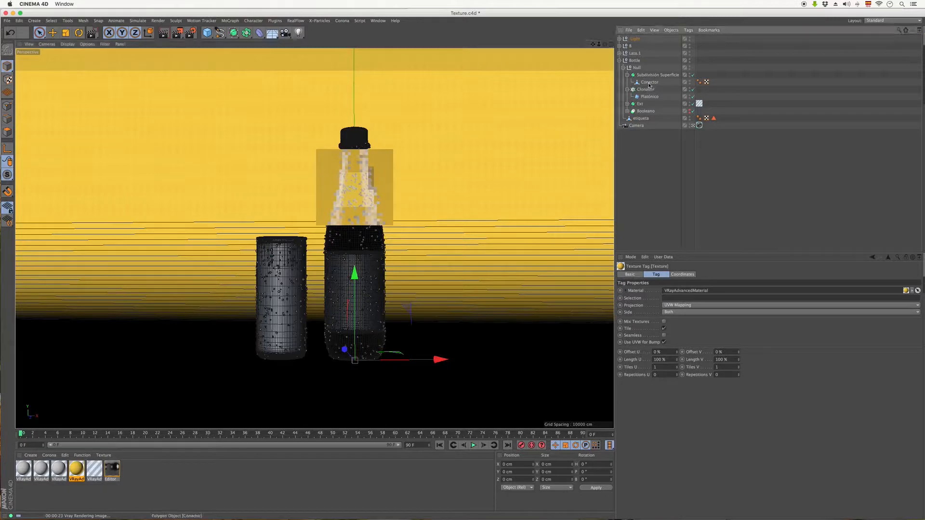
pyautogui.click(659, 111)
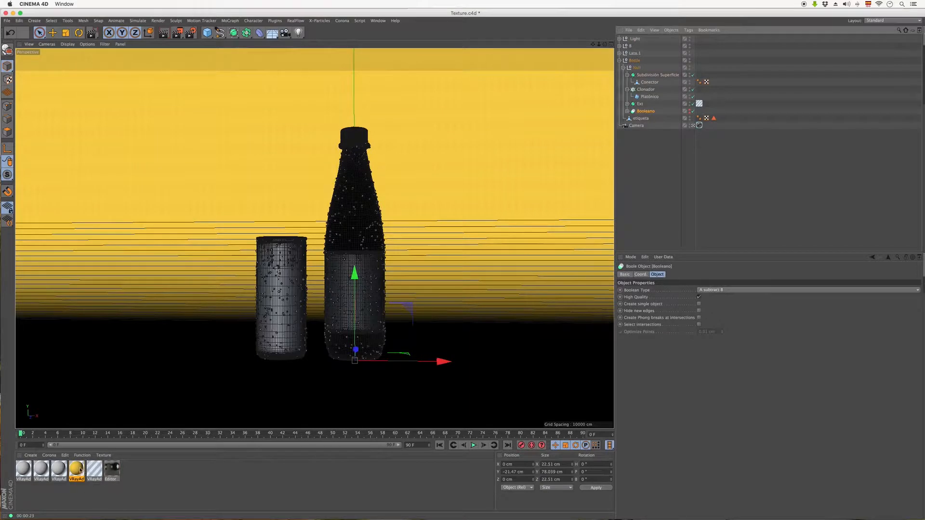
# Step: Duplicate the yellow material, load a Gradient shader as the copy's Diffuse Layer 1 texture map and open the shader's properties
pyautogui.keyDown('ctrl'); pyautogui.moveTo(76, 470); pyautogui.dragTo(88, 468); pyautogui.keyUp('ctrl')
pyautogui.doubleClick(96, 468)
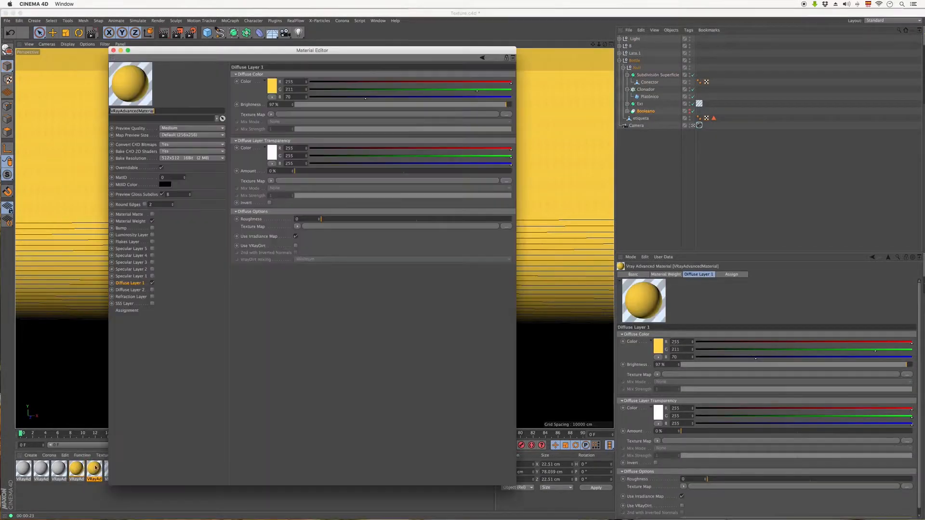
pyautogui.moveTo(298, 50); pyautogui.dragTo(679, 21)
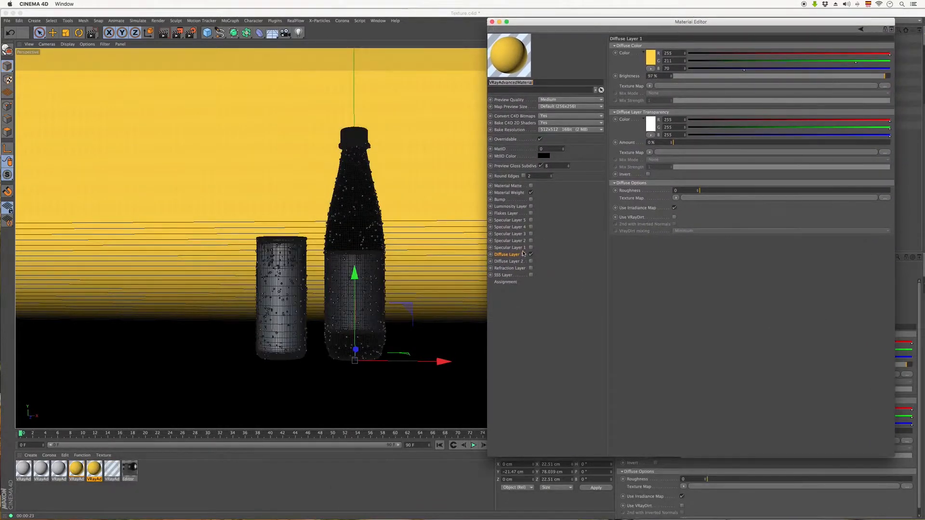
pyautogui.click(650, 87)
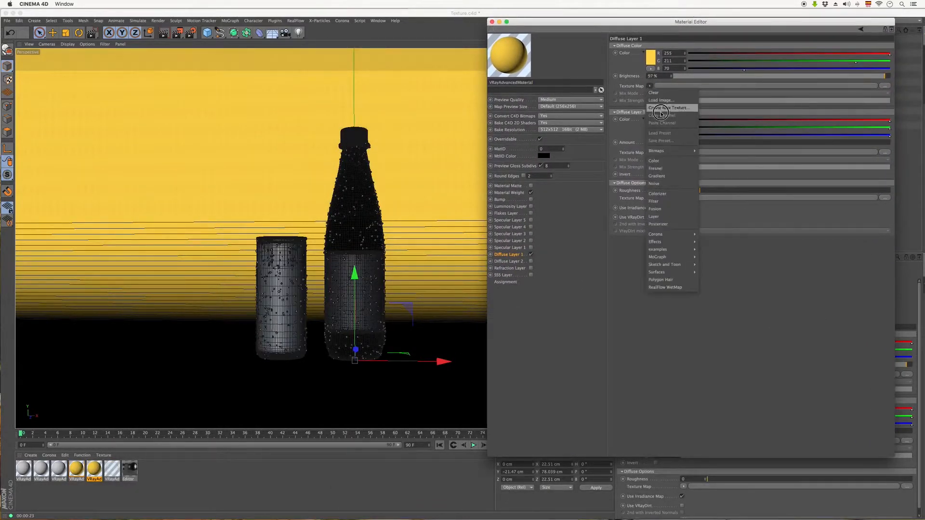
pyautogui.click(666, 179)
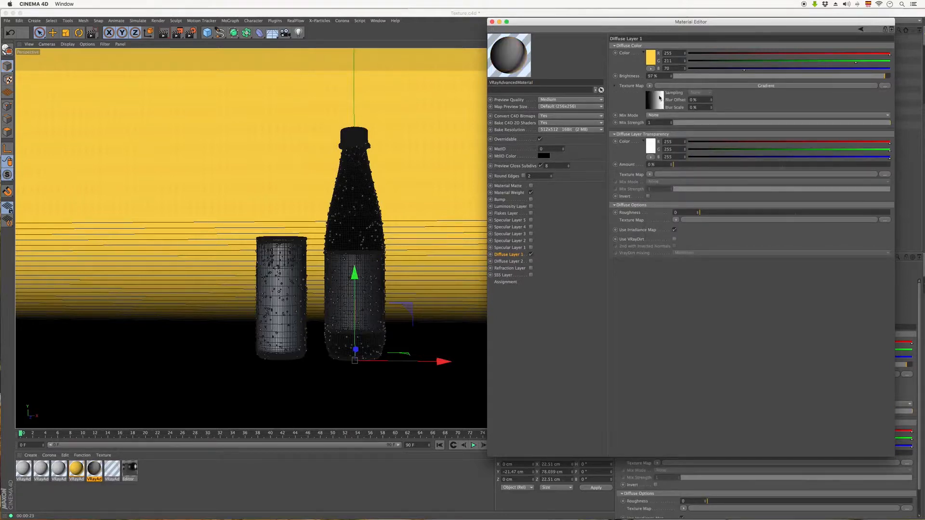
pyautogui.click(658, 101)
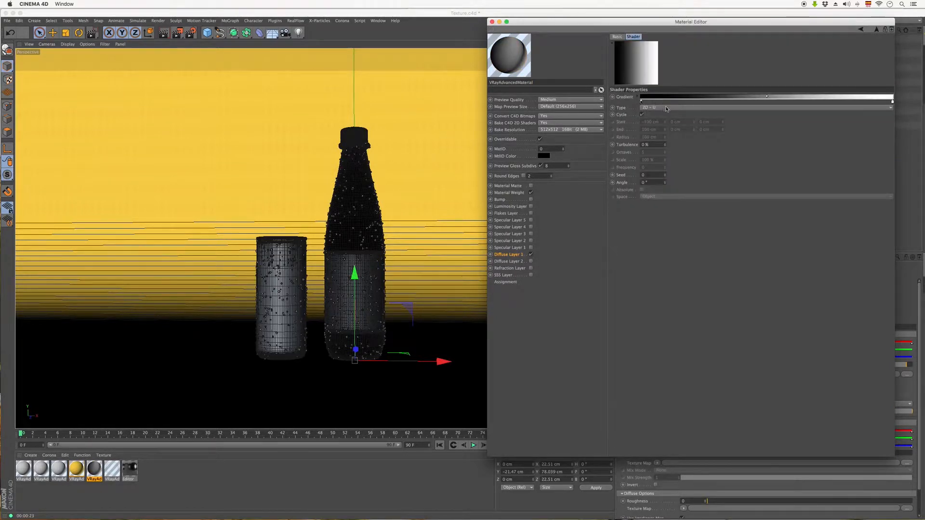
# Step: Compare several gradient types in the shader and set the type to 2D - Circular
pyautogui.click(646, 107)
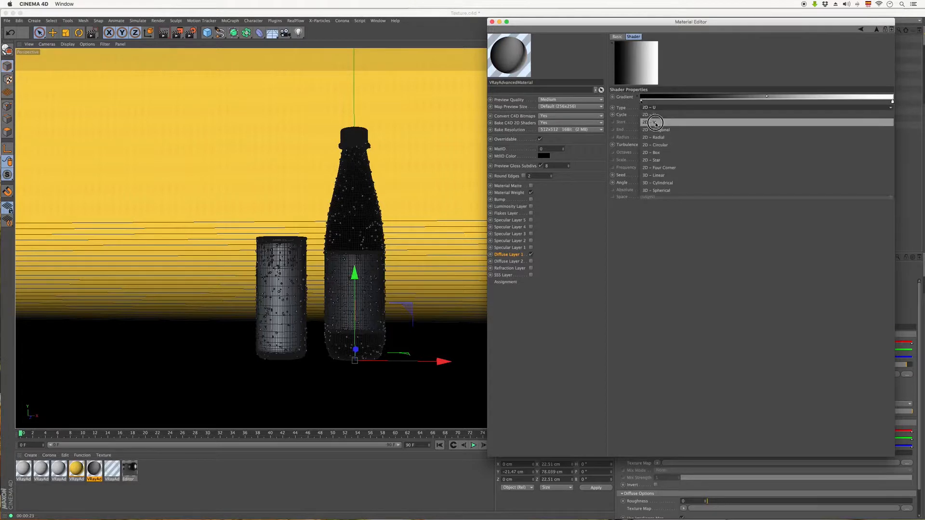
pyautogui.click(665, 115)
pyautogui.click(655, 107)
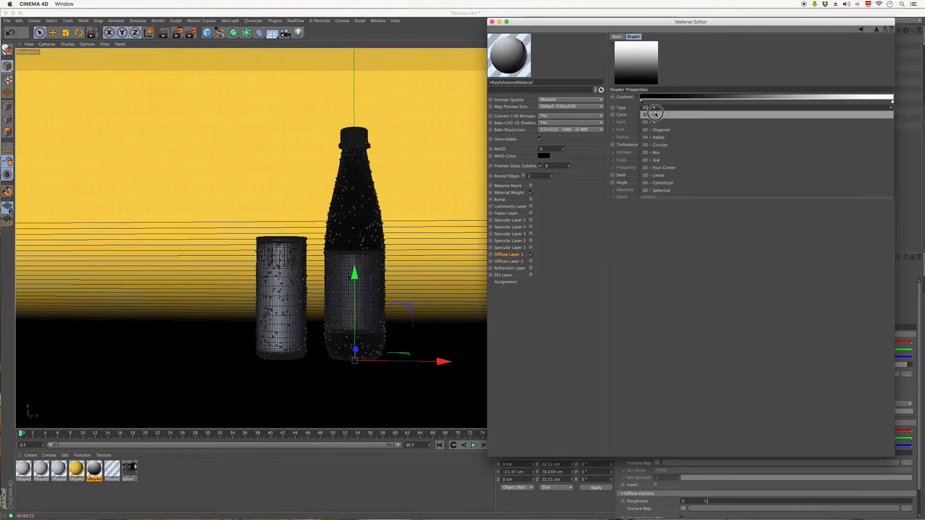
pyautogui.click(657, 101)
pyautogui.click(660, 108)
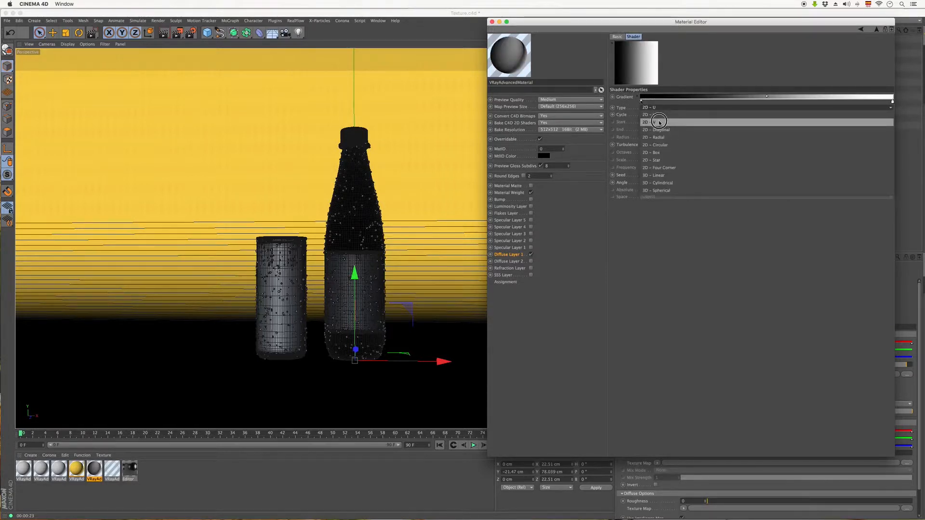
pyautogui.click(660, 130)
pyautogui.click(667, 107)
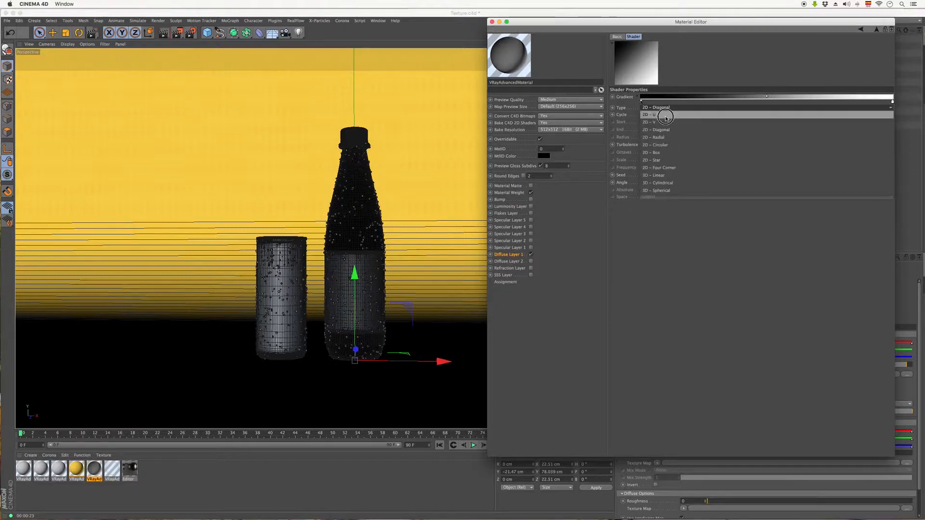
pyautogui.click(669, 123)
pyautogui.click(667, 108)
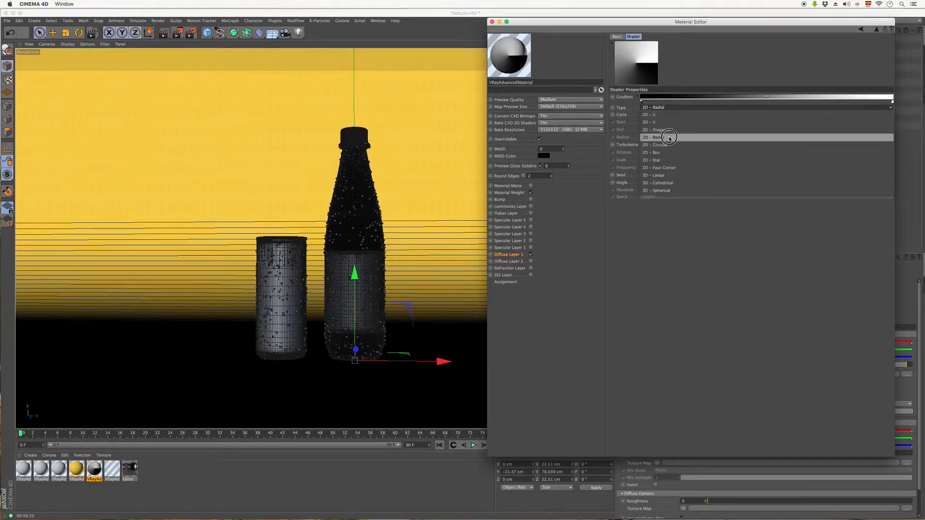
pyautogui.click(667, 144)
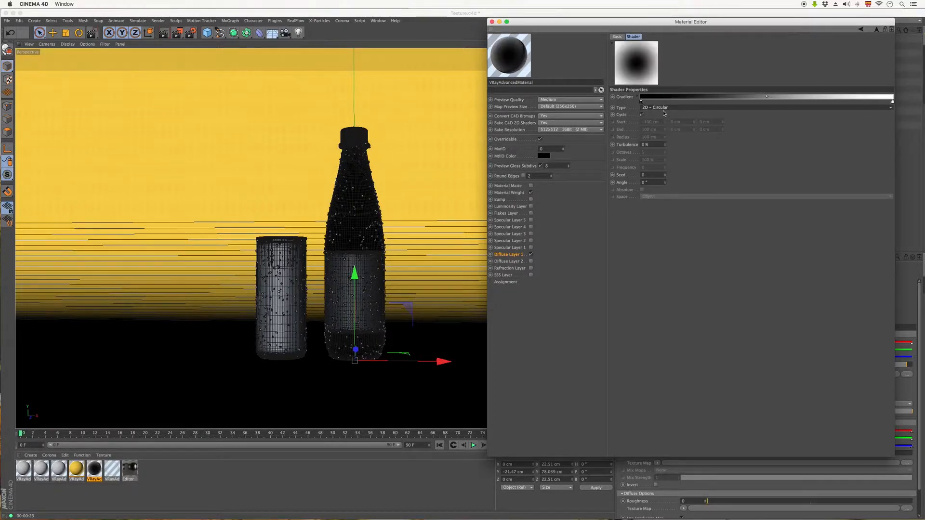
# Step: Reverse the circular gradient's colour knots so white lies at the start and black at the end
pyautogui.moveTo(644, 103); pyautogui.dragTo(823, 102)
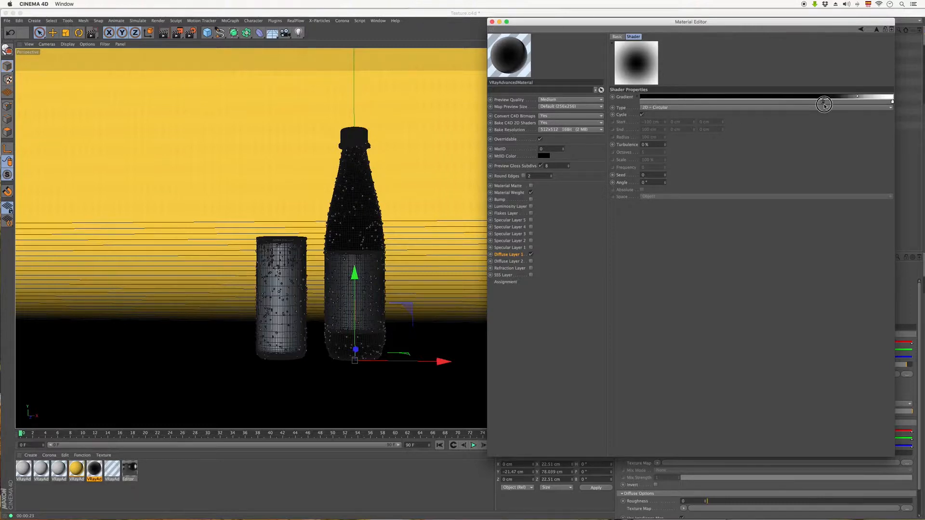
pyautogui.click(892, 103)
pyautogui.moveTo(891, 103); pyautogui.dragTo(640, 102)
pyautogui.moveTo(825, 102); pyautogui.dragTo(891, 102)
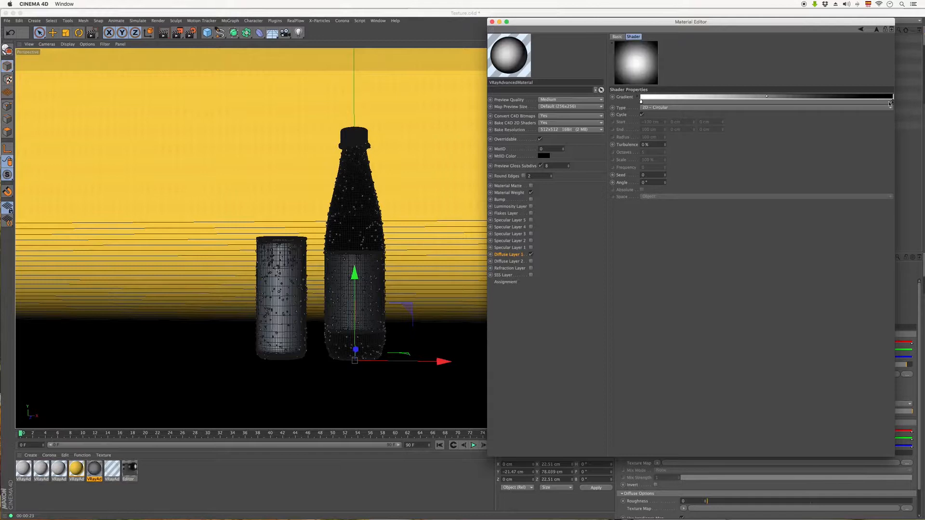
# Step: Colour the gradient's end knot orange and its start knot golden yellow
pyautogui.click(891, 102)
pyautogui.doubleClick(892, 102)
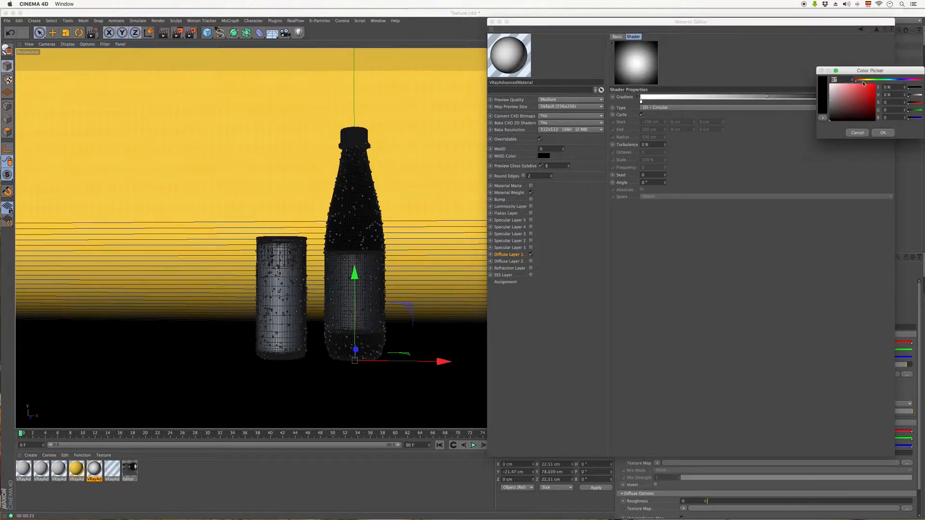
pyautogui.moveTo(857, 70); pyautogui.dragTo(759, 95)
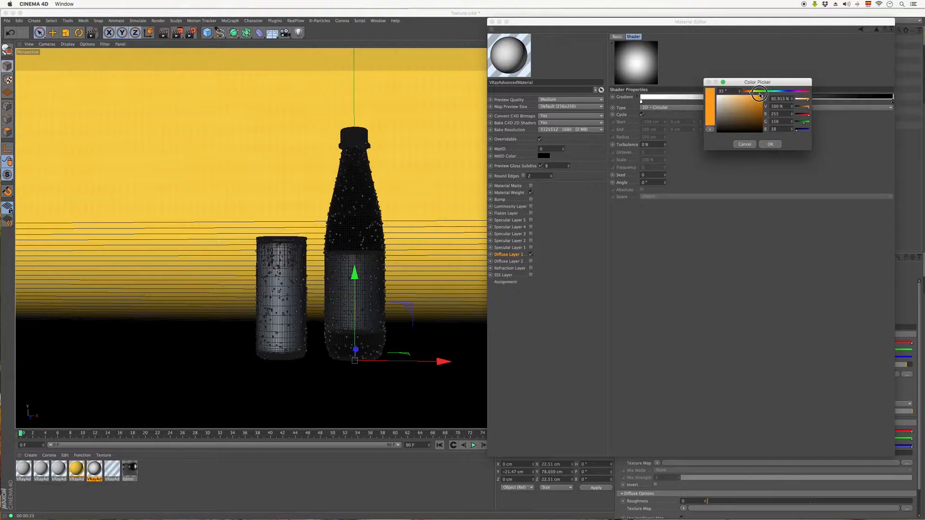
pyautogui.click(770, 144)
pyautogui.doubleClick(640, 102)
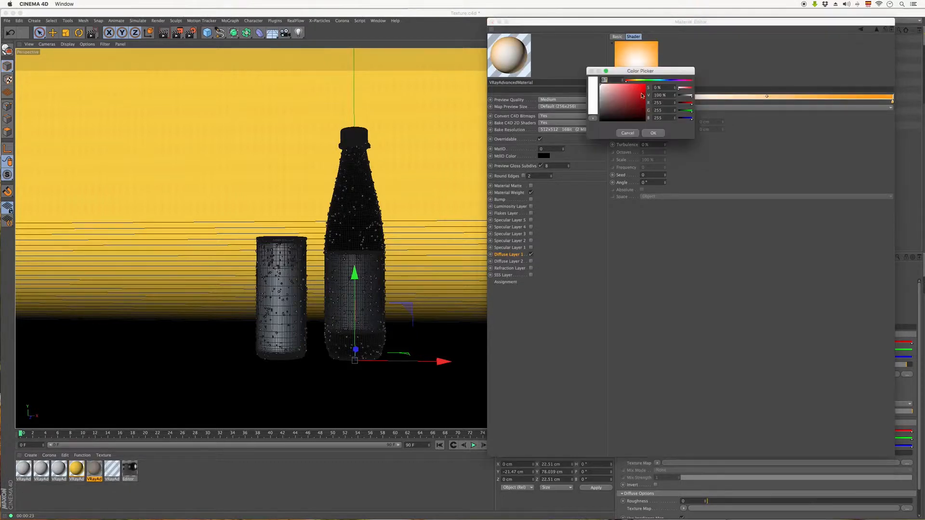
pyautogui.click(633, 83)
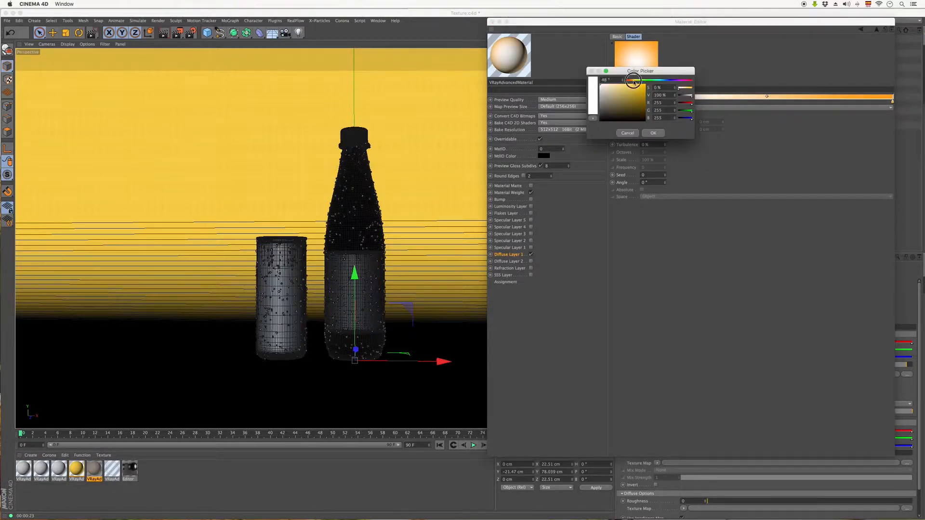
pyautogui.moveTo(636, 89); pyautogui.dragTo(633, 83)
pyautogui.click(652, 133)
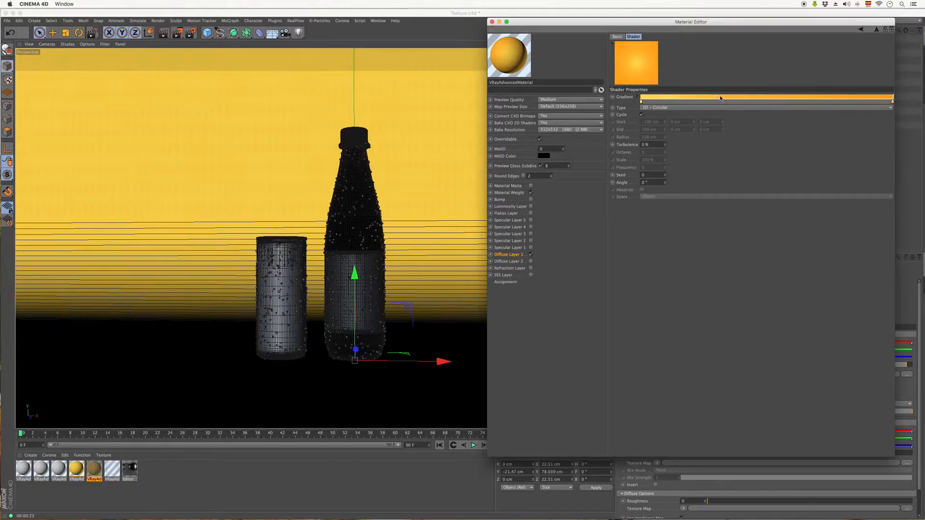
# Step: Apply the orange gradient material to the Booleano object and test-render a region around the bottle's neck
pyautogui.click(491, 22)
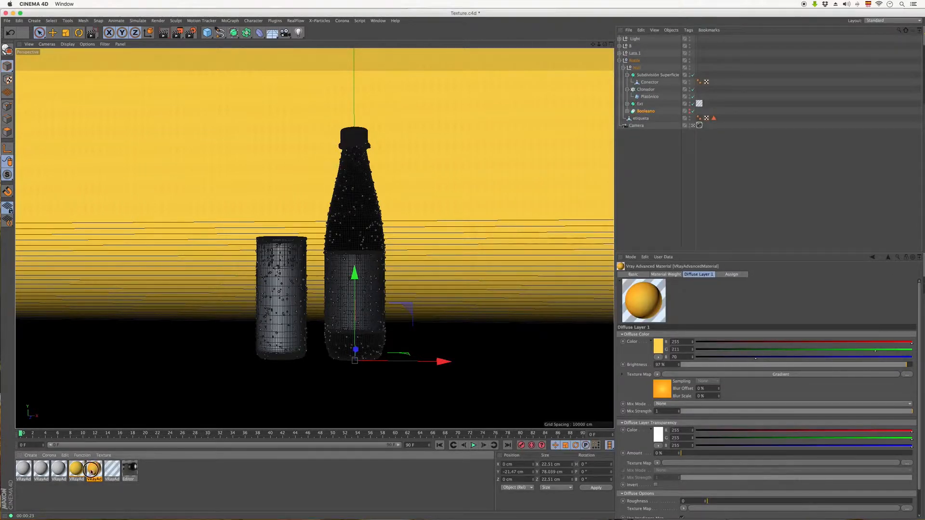
pyautogui.moveTo(92, 471); pyautogui.dragTo(652, 113)
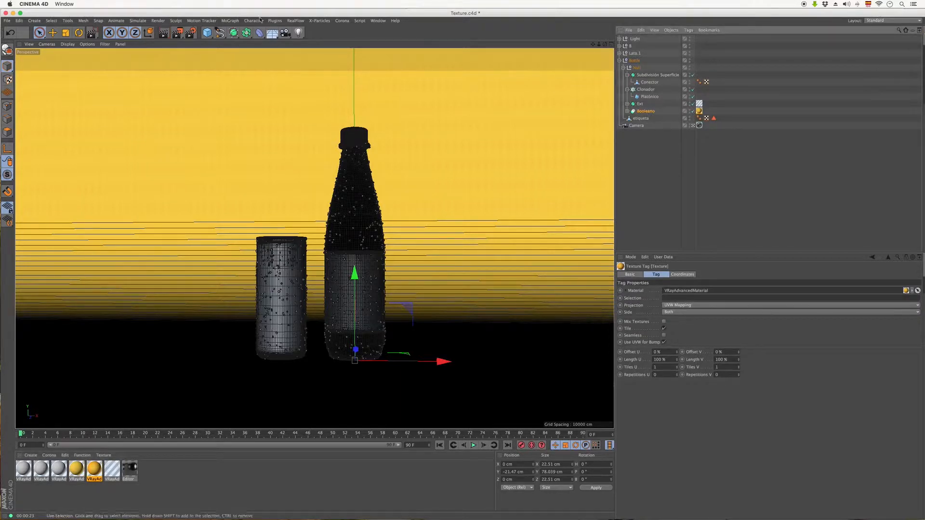
pyautogui.moveTo(178, 33); pyautogui.dragTo(206, 41)
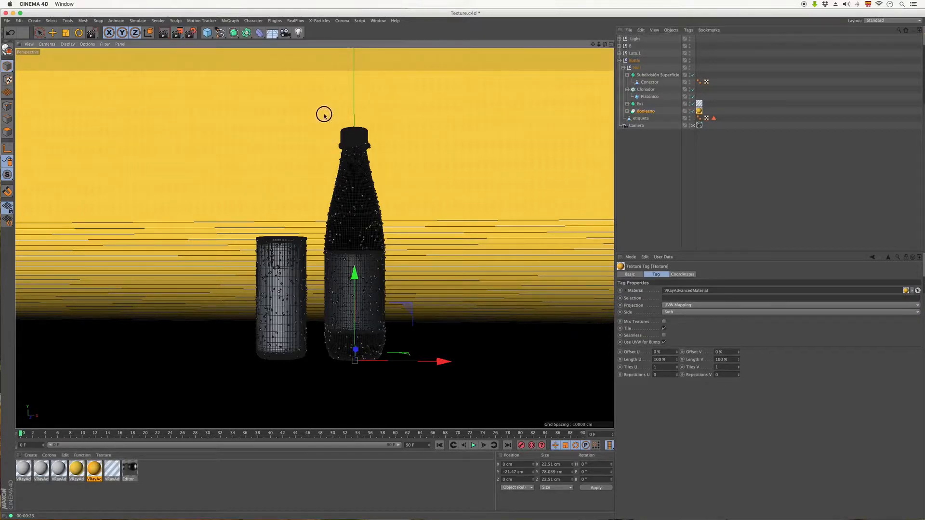
pyautogui.moveTo(326, 115); pyautogui.dragTo(380, 207)
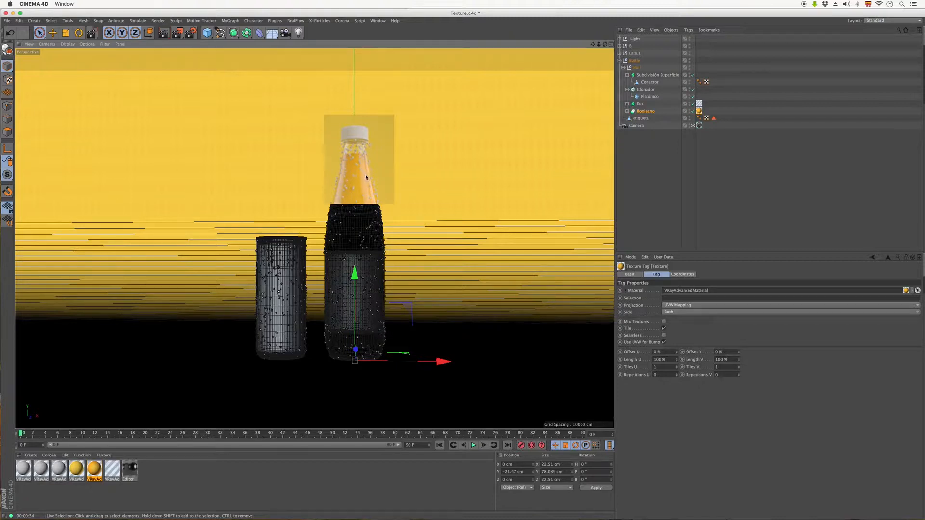
pyautogui.click(114, 493)
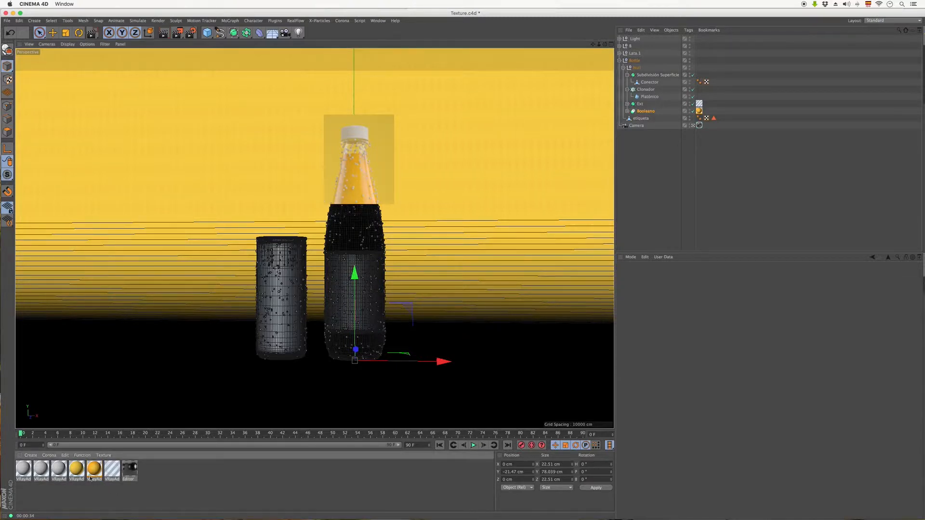
# Step: Open the third material for editing, enable its Refraction Layer and change the refraction IOR
pyautogui.doubleClick(59, 470)
pyautogui.moveTo(241, 51); pyautogui.dragTo(519, 13)
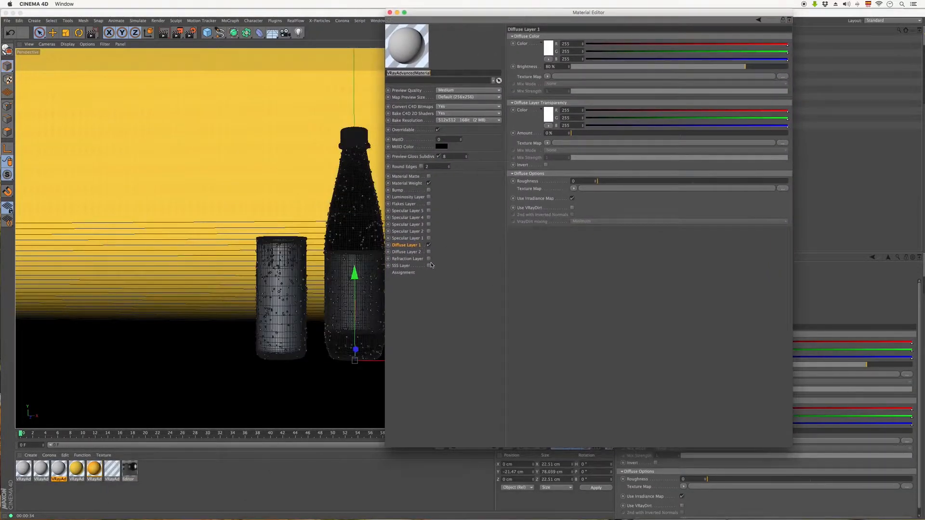
pyautogui.click(410, 259)
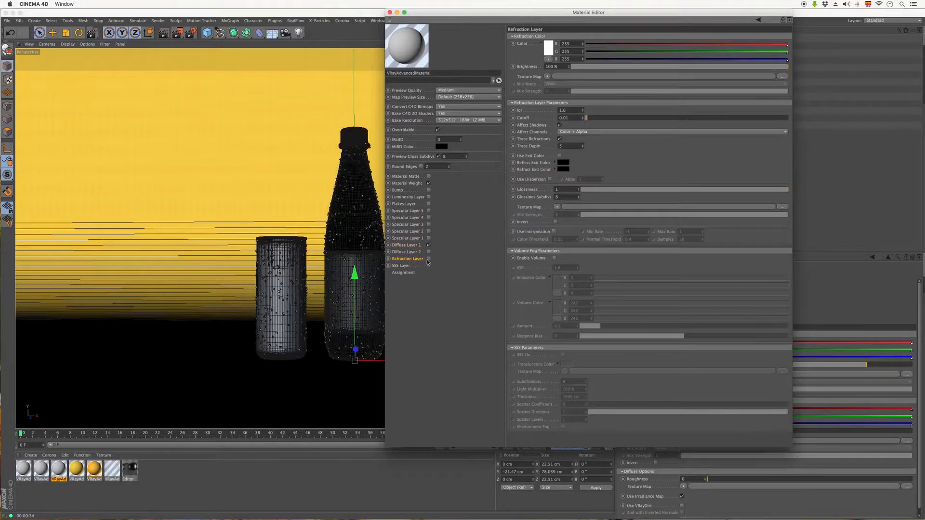
pyautogui.click(429, 259)
pyautogui.moveTo(567, 110); pyautogui.dragTo(551, 112)
pyautogui.write('1')
pyautogui.press('Tab')
# Step: Disable the third material's Diffuse Layer 1 and enable its Specular Layer 1
pyautogui.click(428, 245)
pyautogui.click(428, 238)
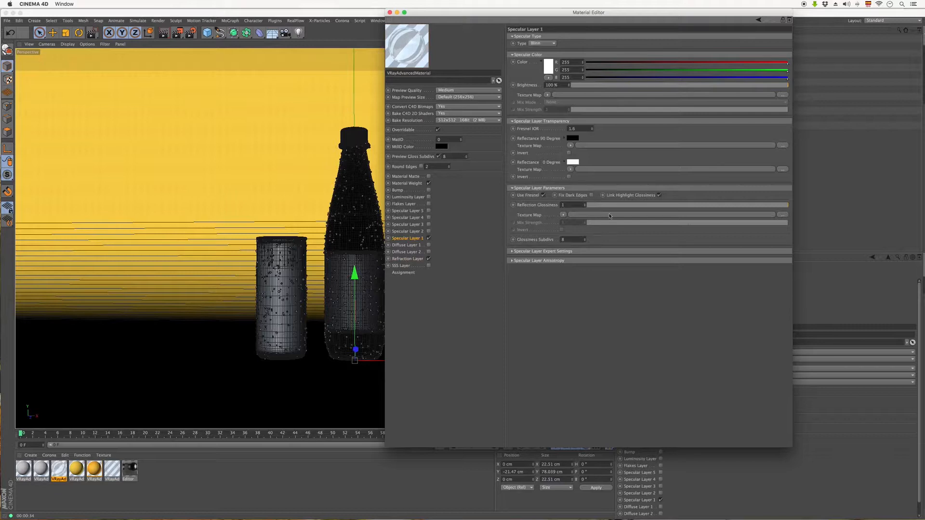
pyautogui.moveTo(785, 205); pyautogui.dragTo(785, 205)
pyautogui.click(390, 12)
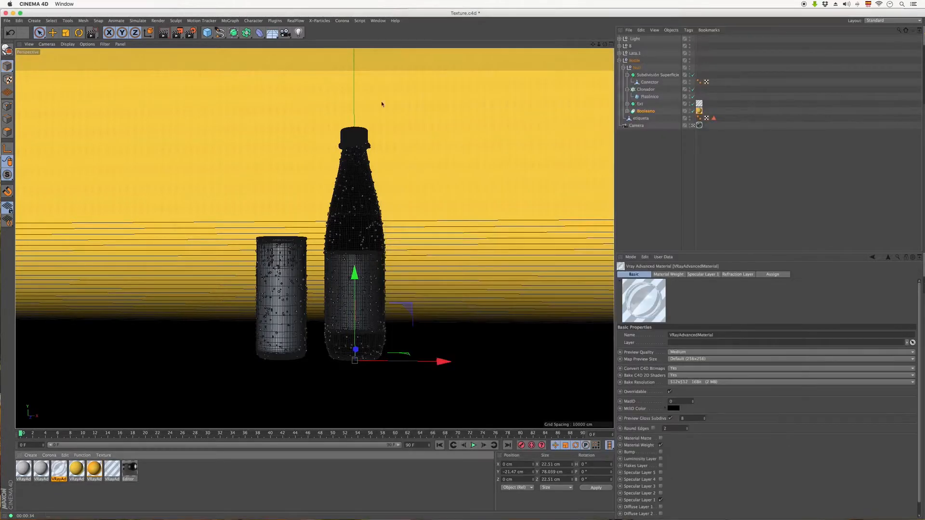
# Step: Apply the clear refractive material to the Platónico object under Clonador and test-render a region of the bottle's neck
pyautogui.click(645, 89)
pyautogui.moveTo(59, 469); pyautogui.dragTo(650, 97)
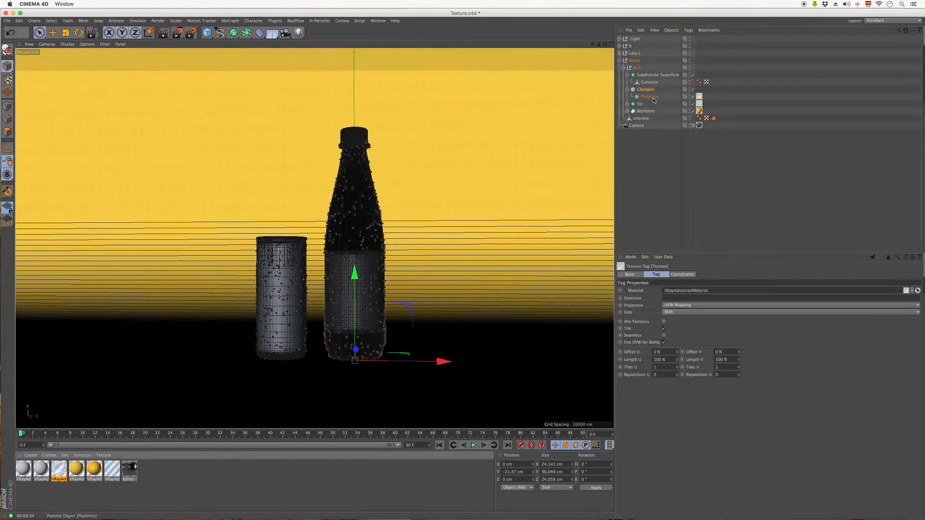
pyautogui.click(177, 32)
pyautogui.click(210, 43)
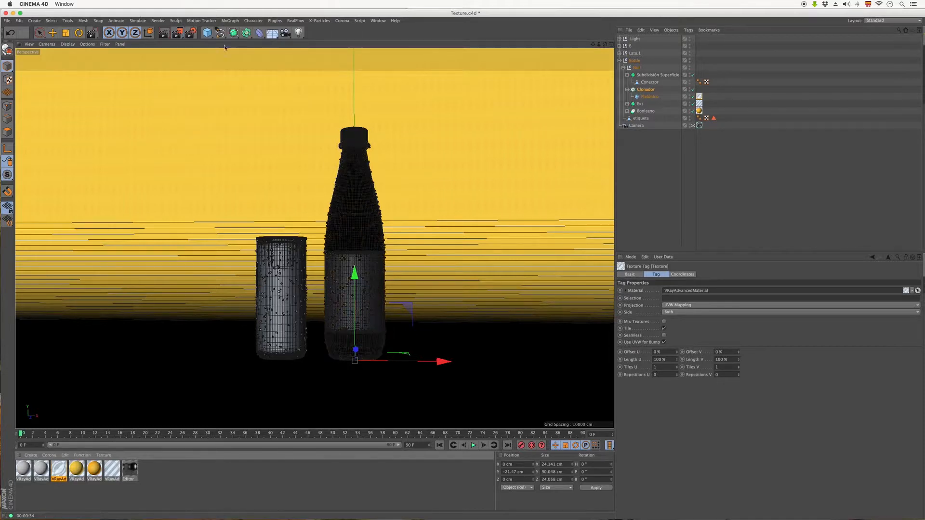
pyautogui.moveTo(343, 147); pyautogui.dragTo(396, 212)
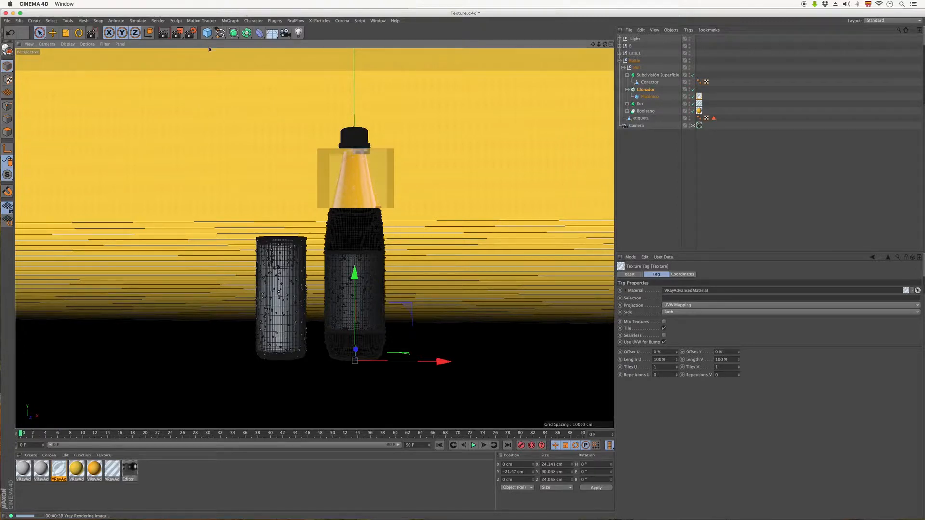
# Step: Check the render settings, start an interactive render region and resize it to frame the whole bottle
pyautogui.click(190, 32)
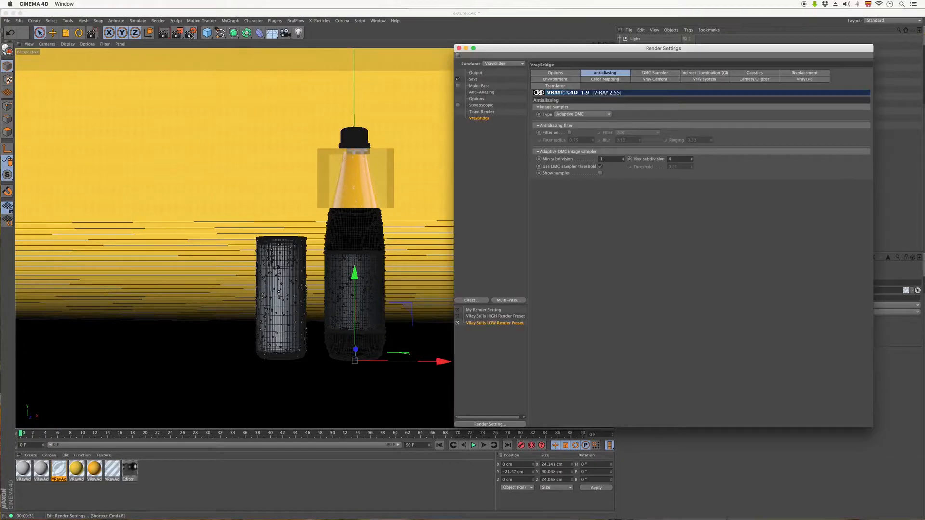
pyautogui.click(459, 48)
pyautogui.moveTo(177, 32); pyautogui.dragTo(219, 138)
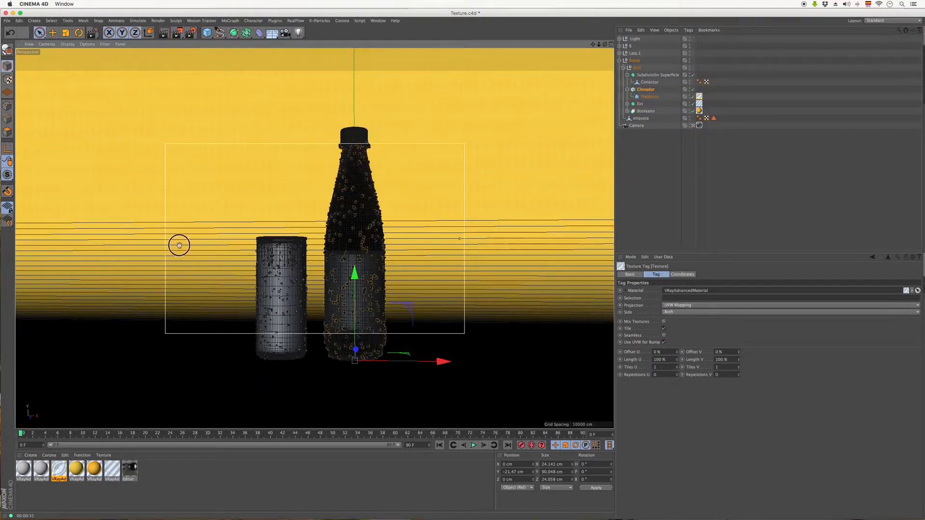
pyautogui.moveTo(175, 243); pyautogui.dragTo(305, 217)
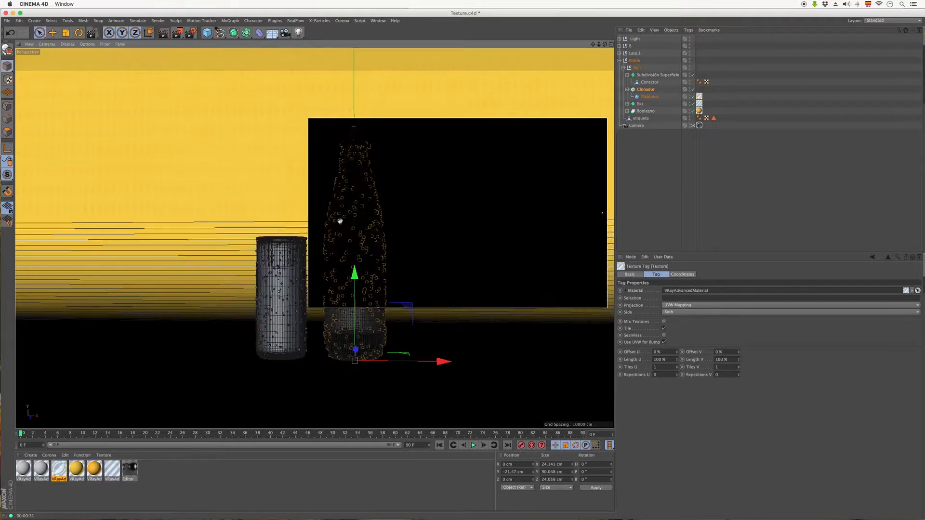
pyautogui.moveTo(608, 215); pyautogui.dragTo(404, 212)
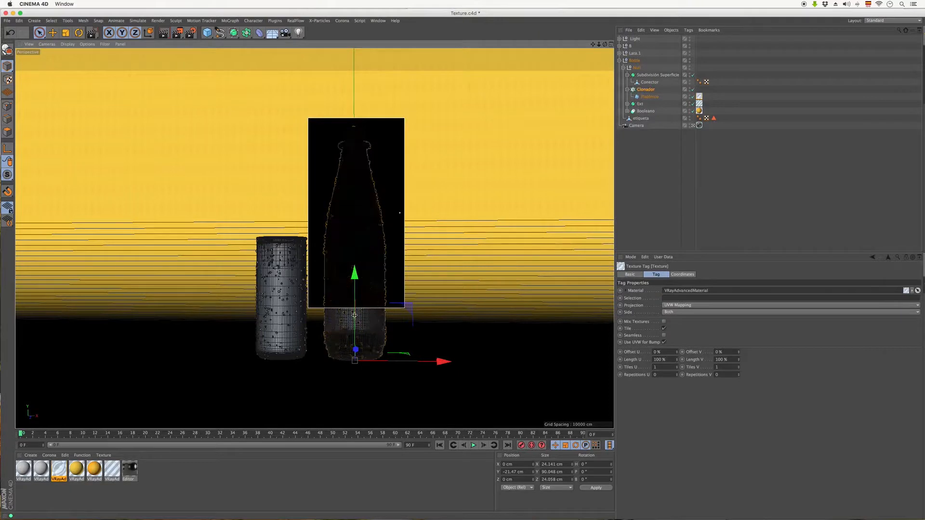
pyautogui.moveTo(355, 307); pyautogui.dragTo(355, 376)
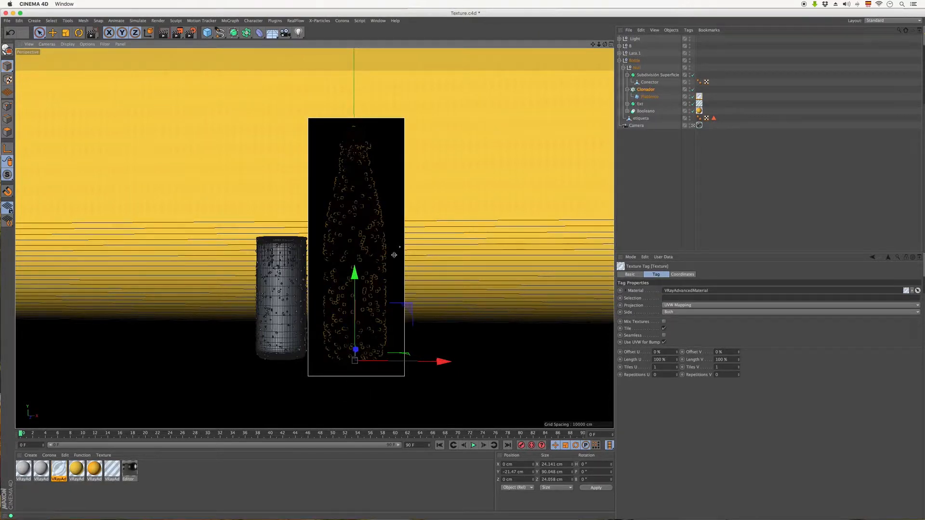
# Step: Set the interactive render region's detail to 18% and render the whole bottle
pyautogui.click(178, 32)
pyautogui.click(210, 158)
pyautogui.moveTo(402, 249); pyautogui.dragTo(433, 269)
pyautogui.click(454, 260)
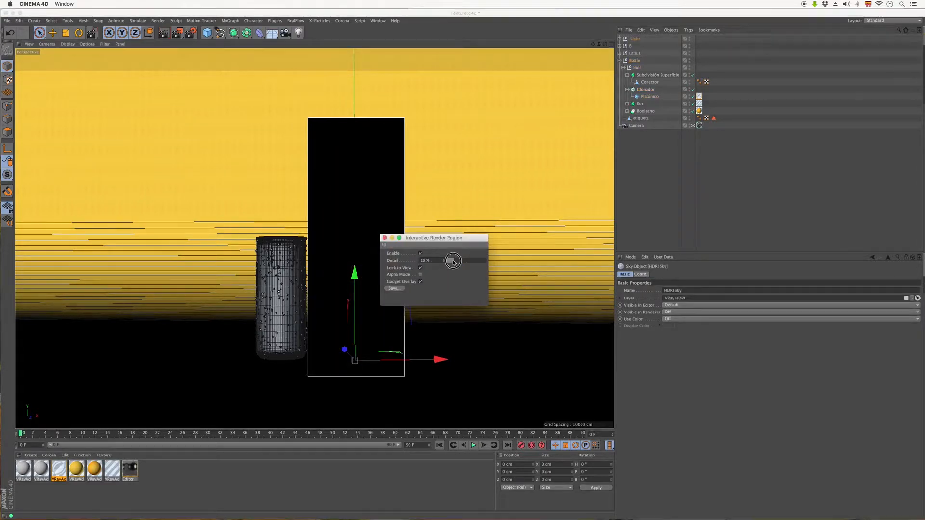
pyautogui.click(384, 238)
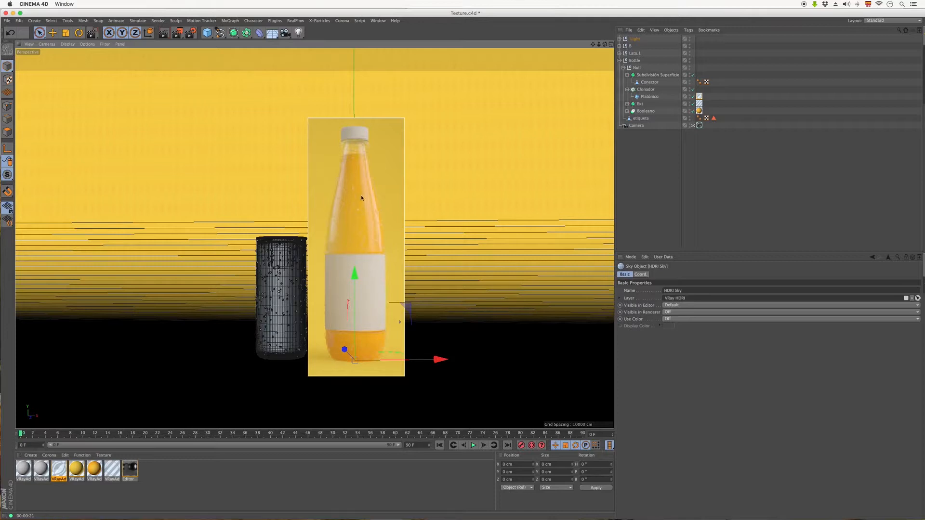
# Step: Turn off the interactive render region and clear the material selection
pyautogui.click(610, 45)
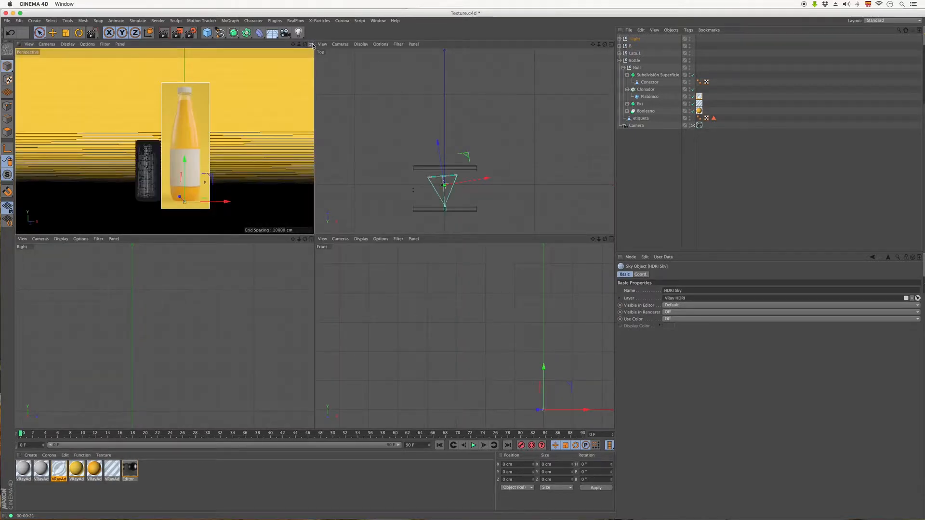
pyautogui.click(312, 45)
pyautogui.moveTo(181, 36); pyautogui.dragTo(221, 140)
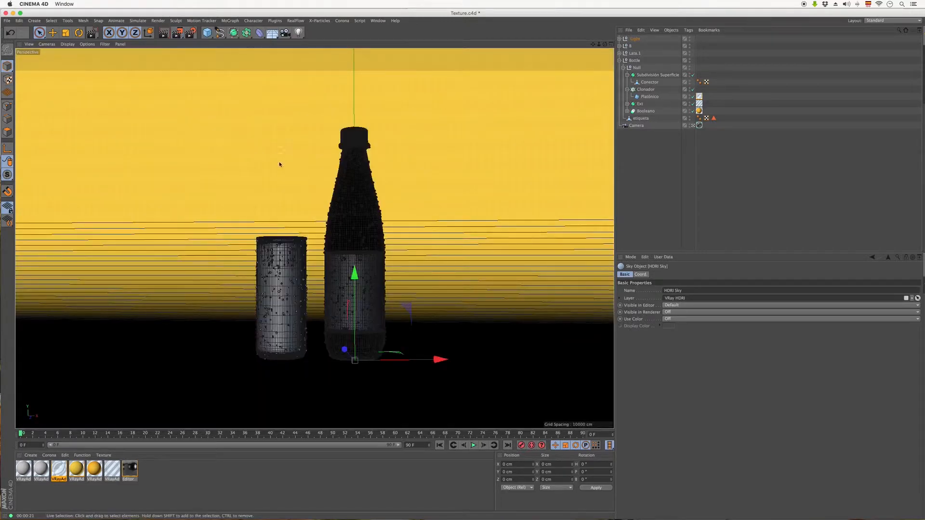
pyautogui.click(95, 491)
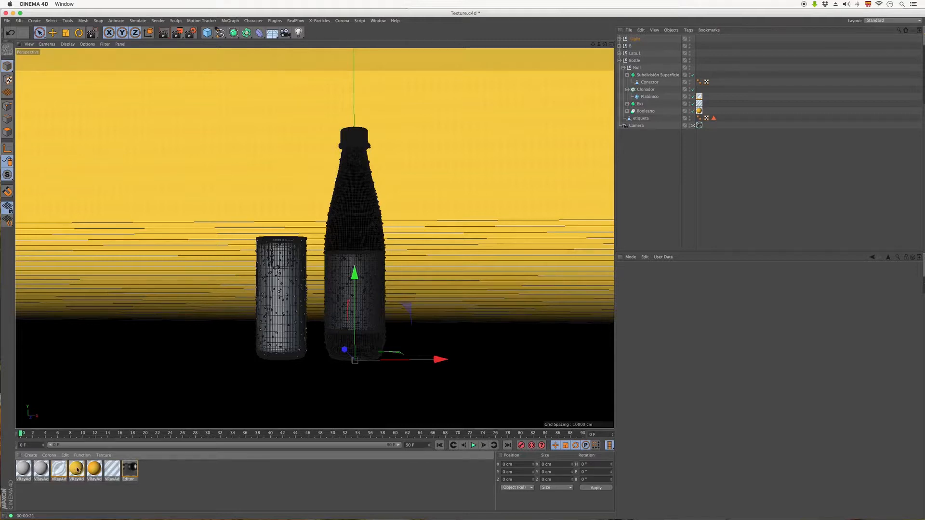
# Step: Duplicate the plain yellow V-Ray material and enable Specular Layer 2 and Specular Layer 1 on the copy
pyautogui.keyDown('ctrl'); pyautogui.moveTo(82, 470); pyautogui.dragTo(93, 469); pyautogui.keyUp('ctrl')
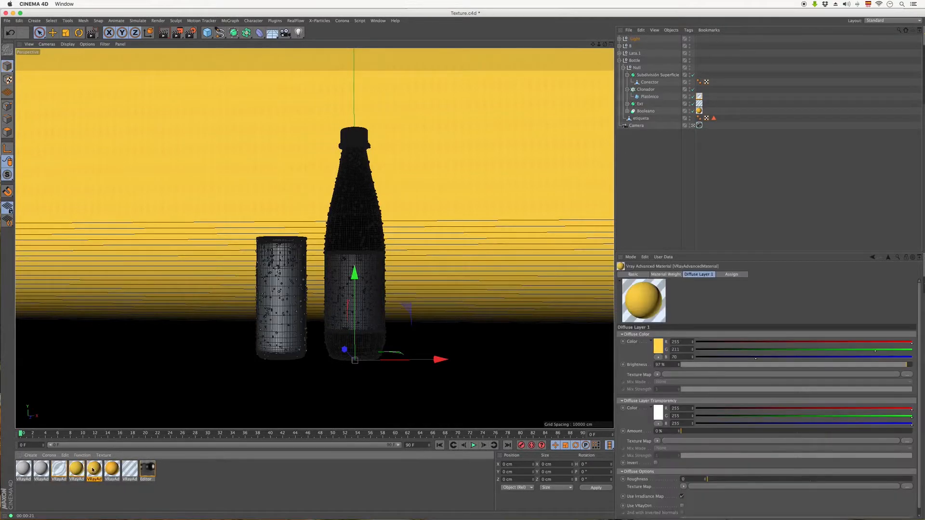
pyautogui.doubleClick(94, 470)
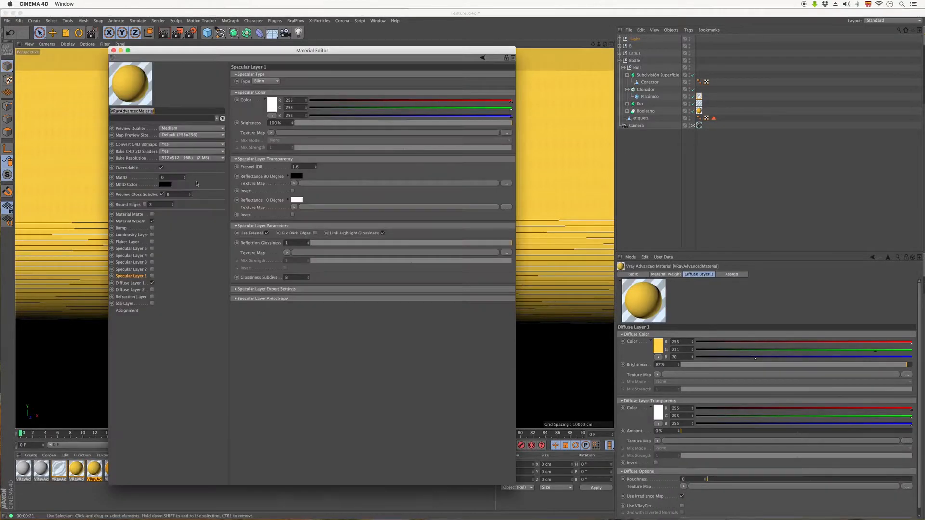
pyautogui.click(152, 269)
pyautogui.moveTo(218, 55); pyautogui.dragTo(447, 57)
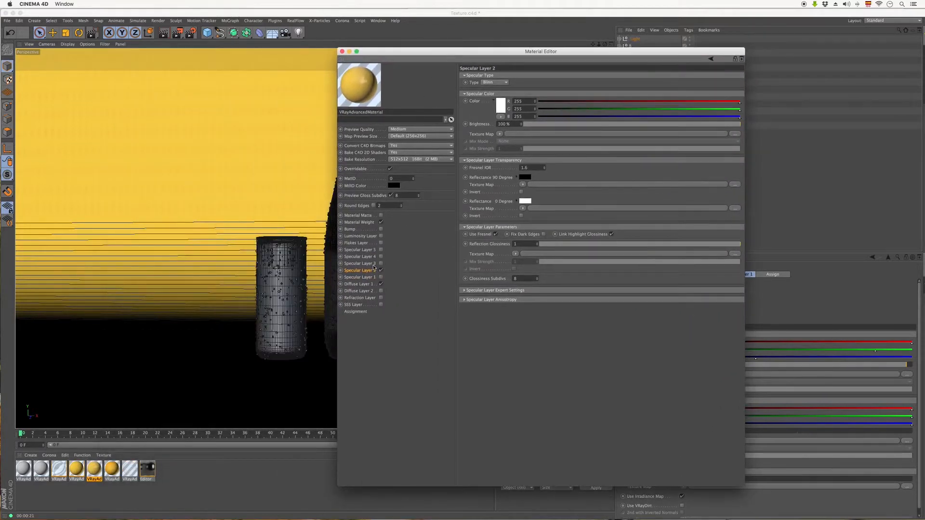
pyautogui.click(380, 284)
pyautogui.click(371, 278)
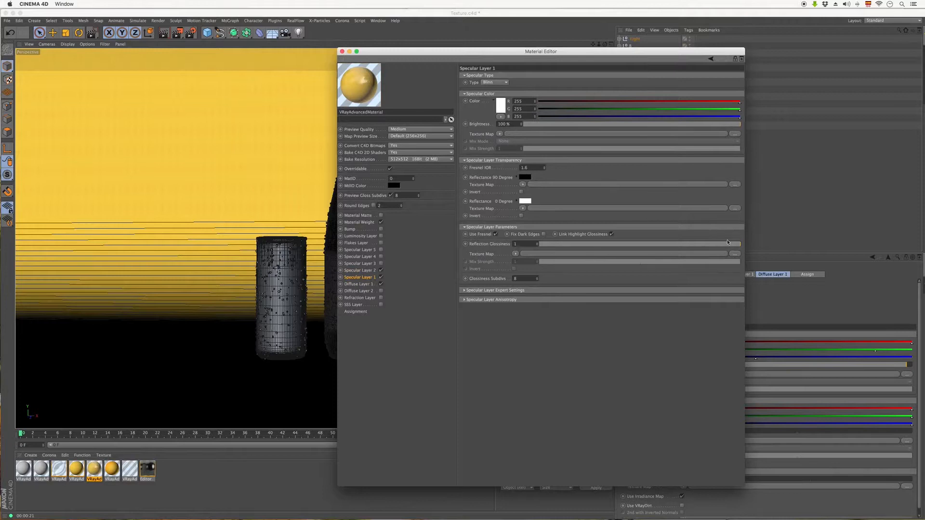
# Step: Set Specular Layer 1's reflection glossiness to 0.81, keeping Fresnel enabled
pyautogui.moveTo(725, 244); pyautogui.dragTo(715, 246)
pyautogui.click(495, 234)
pyautogui.click(735, 251)
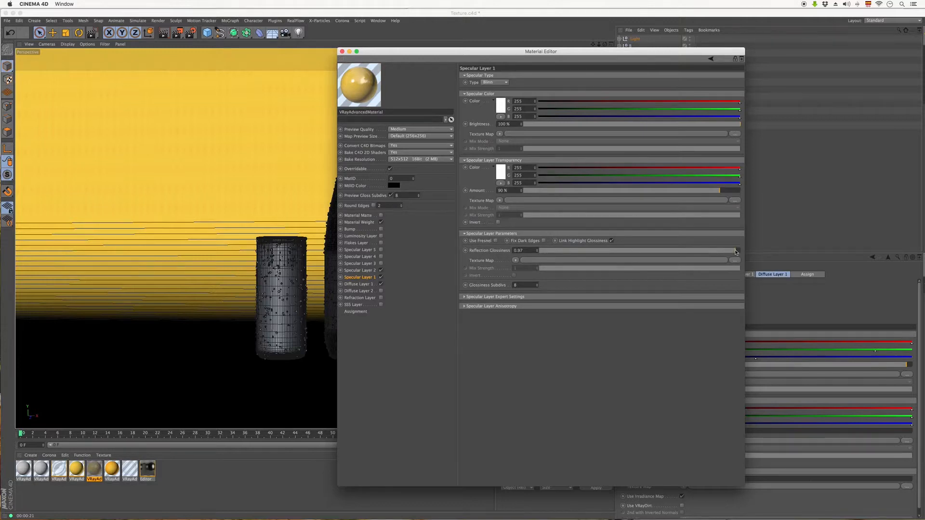
pyautogui.moveTo(733, 251); pyautogui.dragTo(703, 251)
pyautogui.click(495, 241)
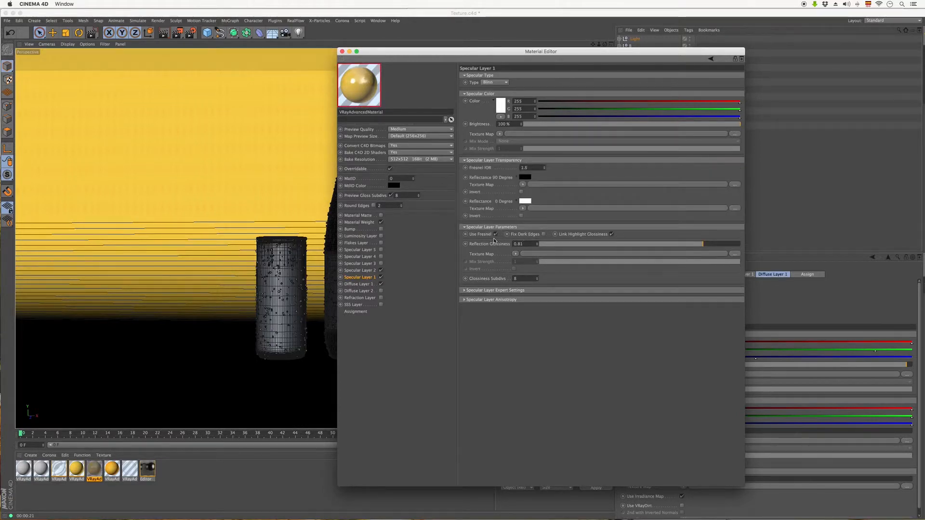
# Step: For Specular Layer 2, turn off Fresnel, set the transparency amount to 97% and the reflection glossiness to 0.93, and close the material
pyautogui.click(371, 270)
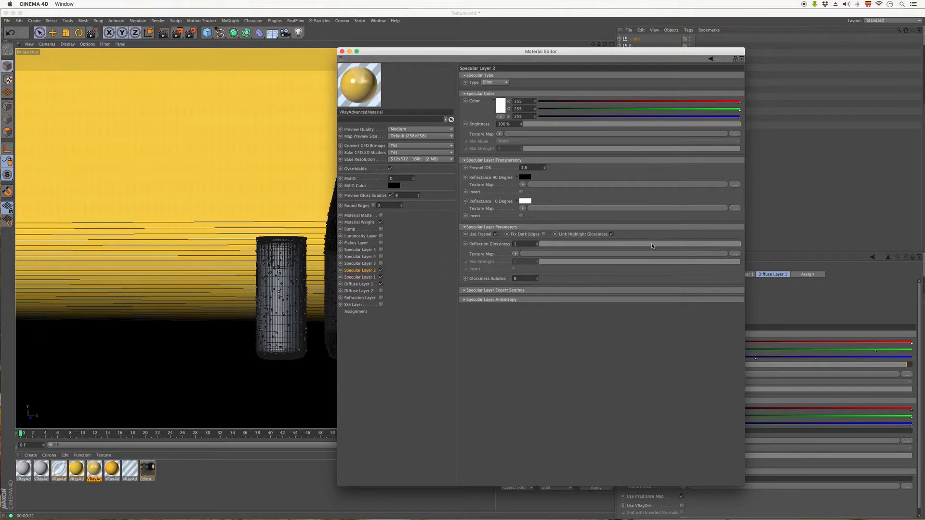
pyautogui.click(496, 234)
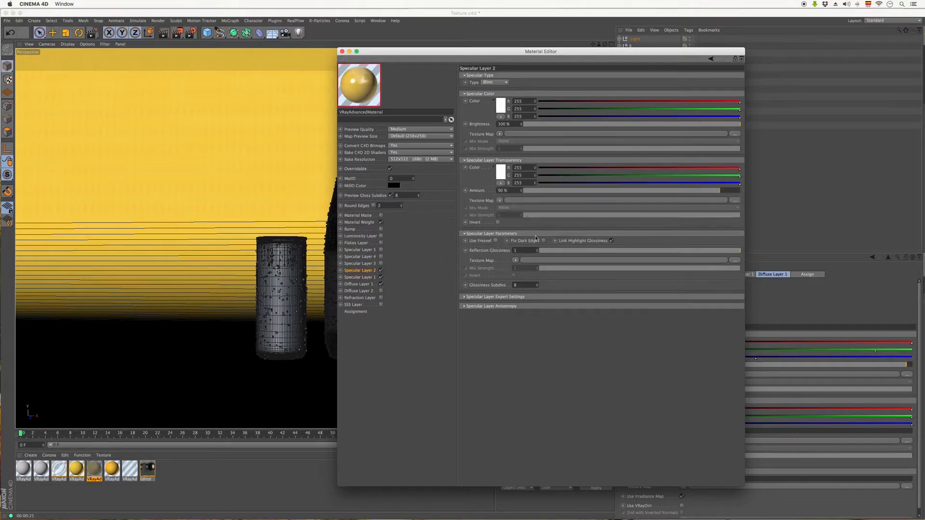
pyautogui.click(732, 190)
pyautogui.click(735, 191)
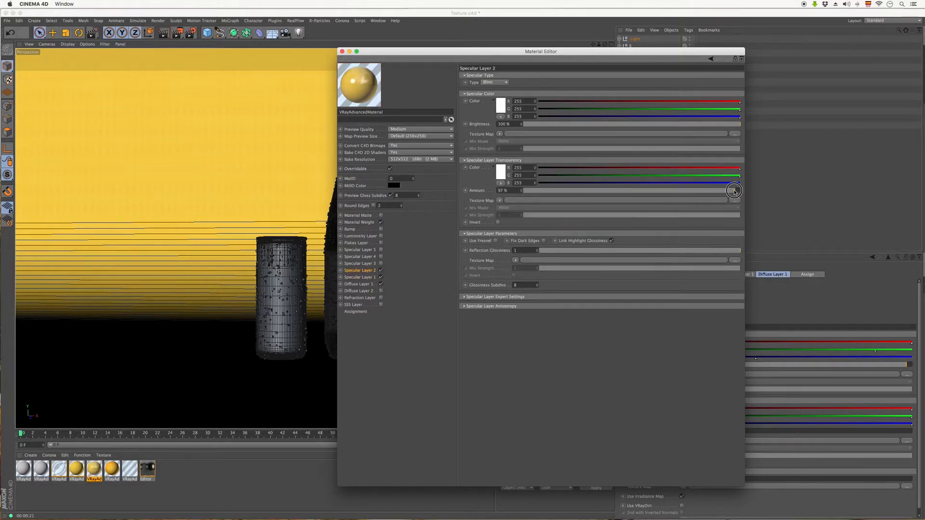
pyautogui.click(727, 251)
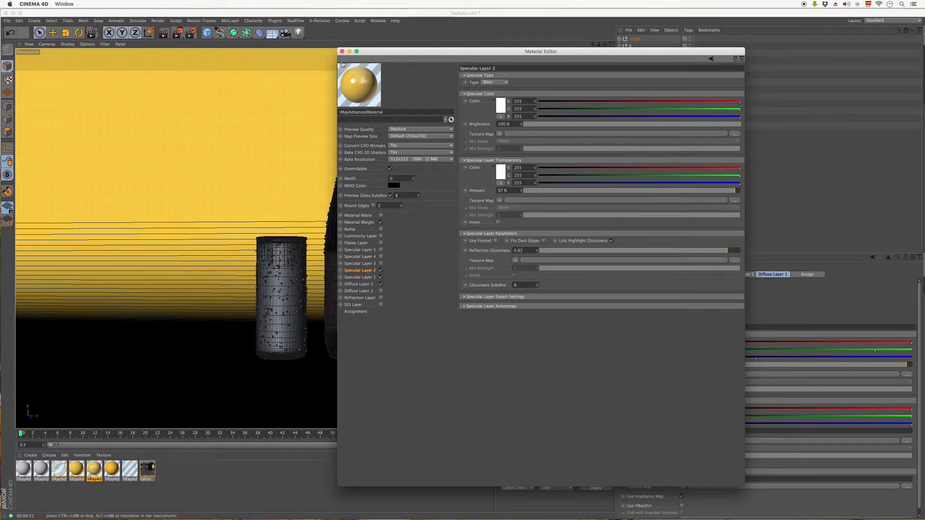
pyautogui.click(342, 51)
# Step: Apply the glossy yellow material to the bottle cap's subdivision surface object and collapse the bottle's null group
pyautogui.click(358, 132)
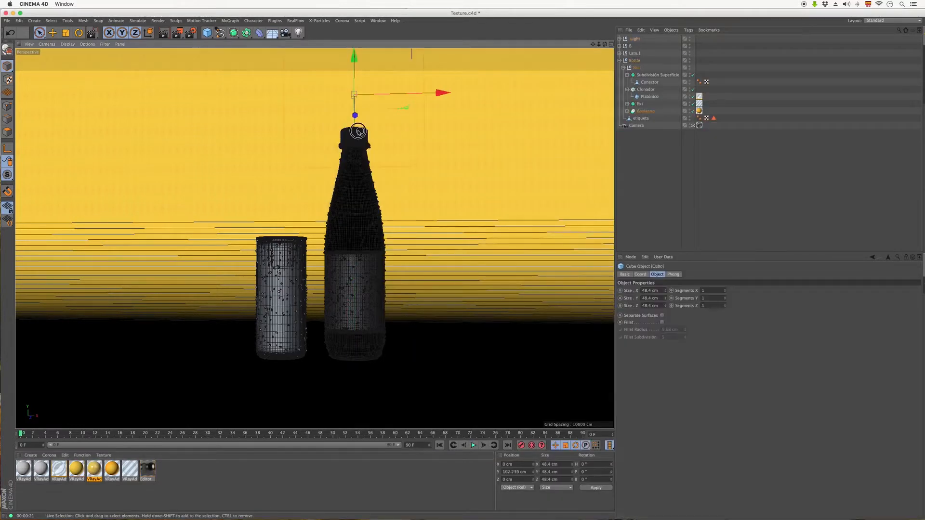
pyautogui.click(357, 132)
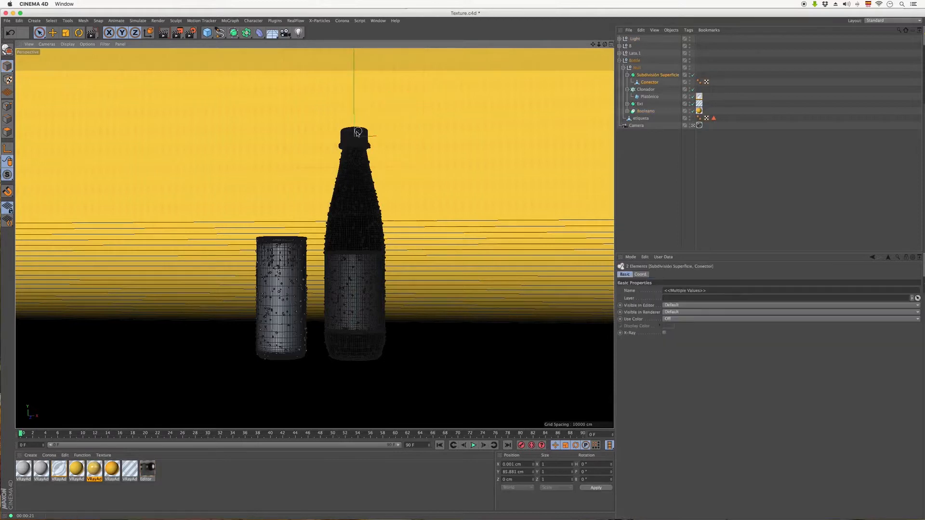
pyautogui.click(648, 75)
pyautogui.moveTo(98, 466); pyautogui.dragTo(651, 76)
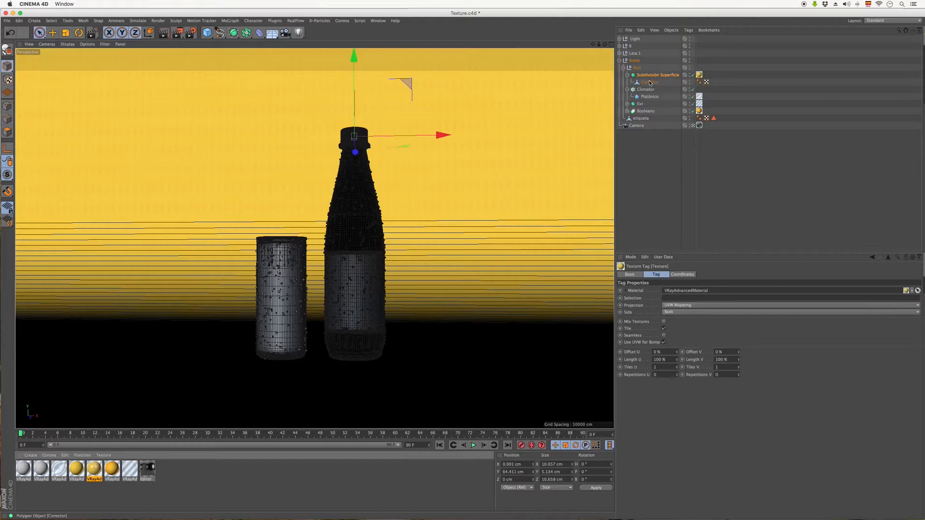
pyautogui.click(623, 68)
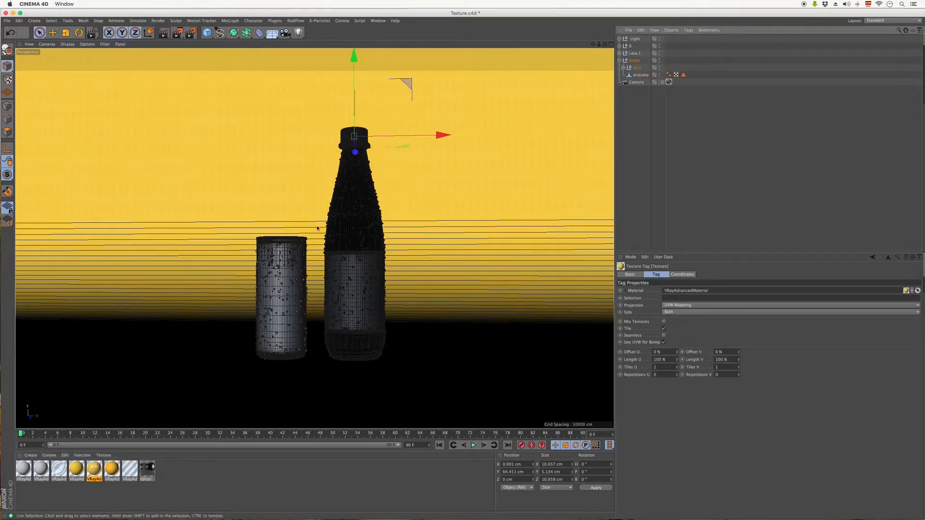
# Step: Test-render a region around the bottle cap, and clear the material selection
pyautogui.moveTo(176, 35); pyautogui.dragTo(201, 42)
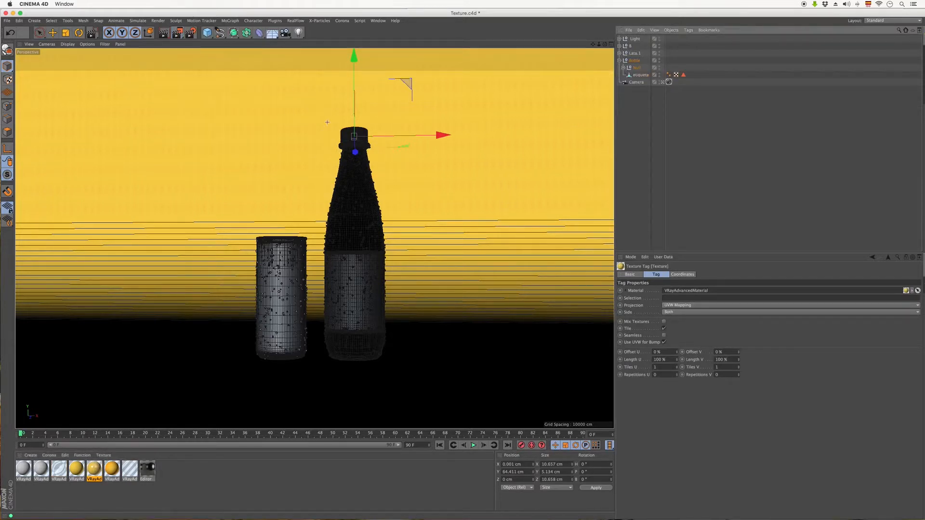
pyautogui.moveTo(328, 113); pyautogui.dragTo(388, 160)
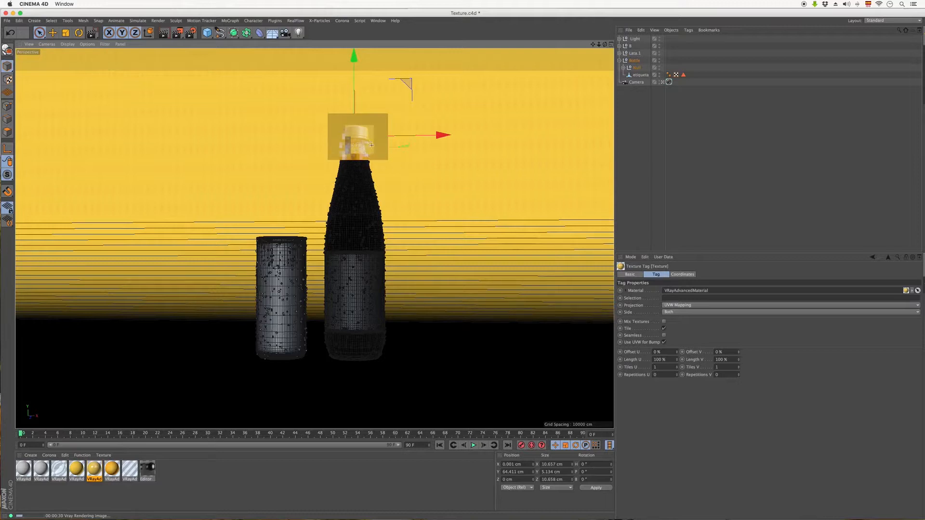
pyautogui.click(180, 482)
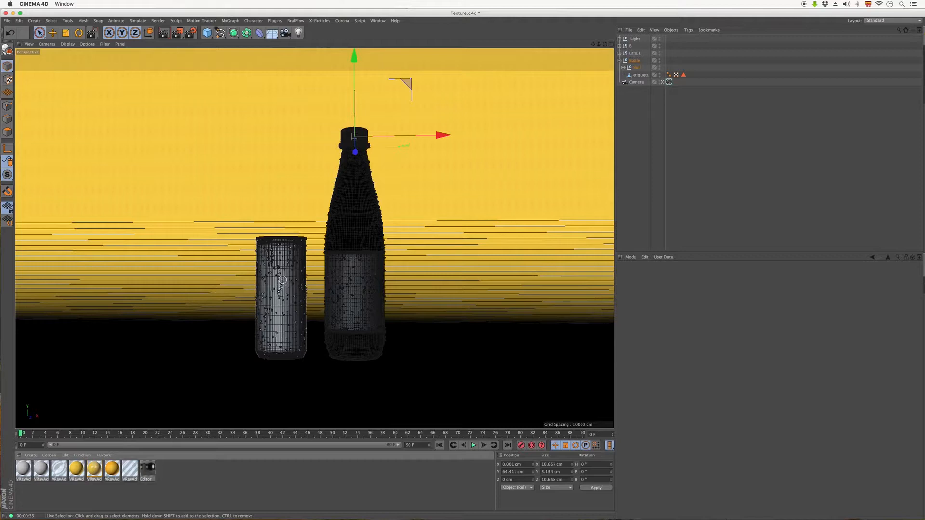
# Step: Enable Specular Layer 1 on the second grey material and set its Fresnel IOR to 80
pyautogui.doubleClick(42, 472)
pyautogui.moveTo(312, 50); pyautogui.dragTo(545, 49)
pyautogui.click(376, 282)
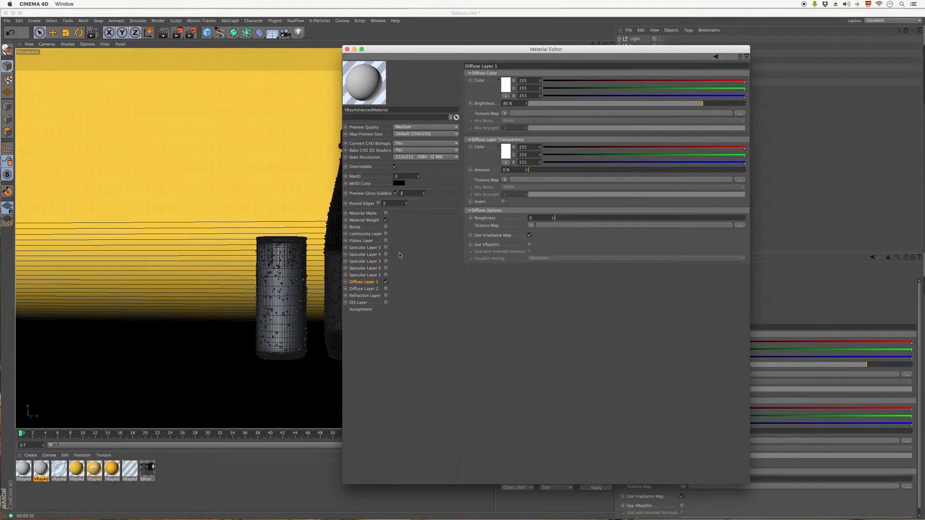
pyautogui.click(386, 275)
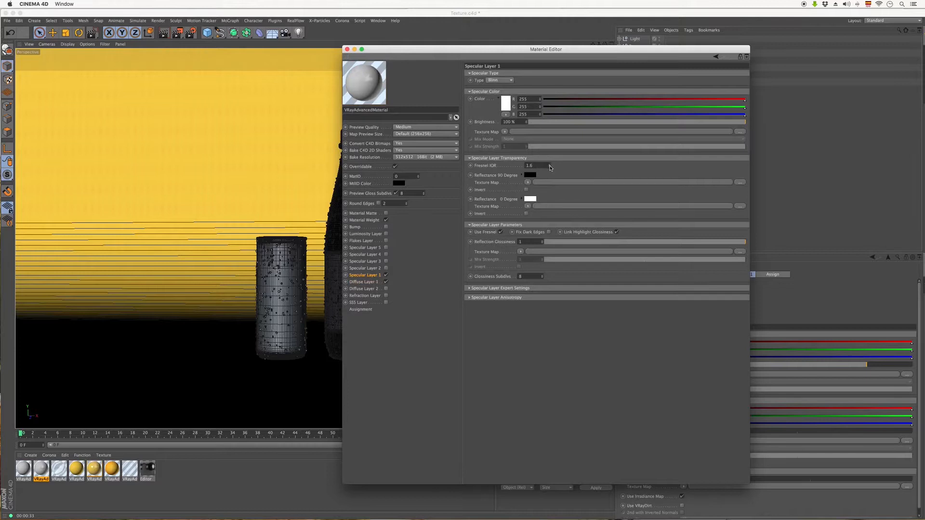
pyautogui.moveTo(552, 167); pyautogui.dragTo(552, 71)
pyautogui.moveTo(539, 165); pyautogui.dragTo(514, 166)
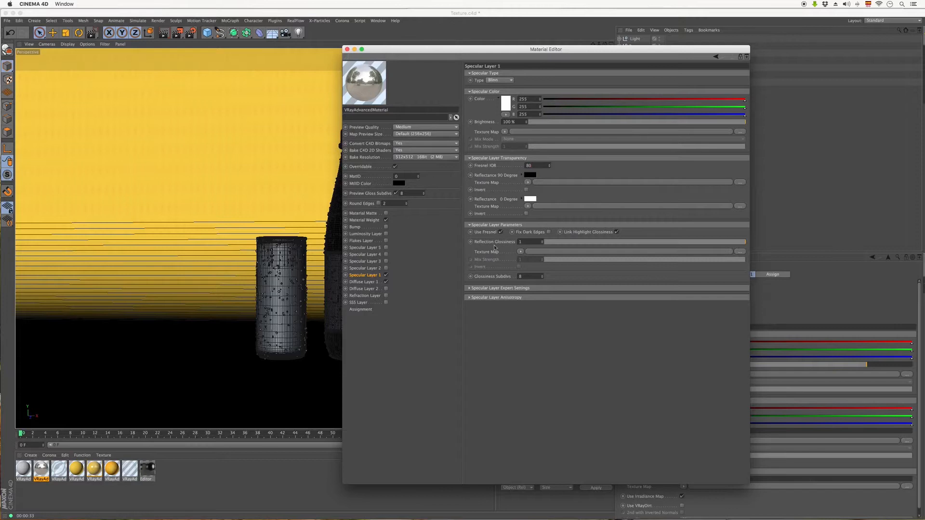
# Step: Set Specular Layer 1's trace depth to 18 in the expert settings and compare the material with Fresnel off and on
pyautogui.click(492, 288)
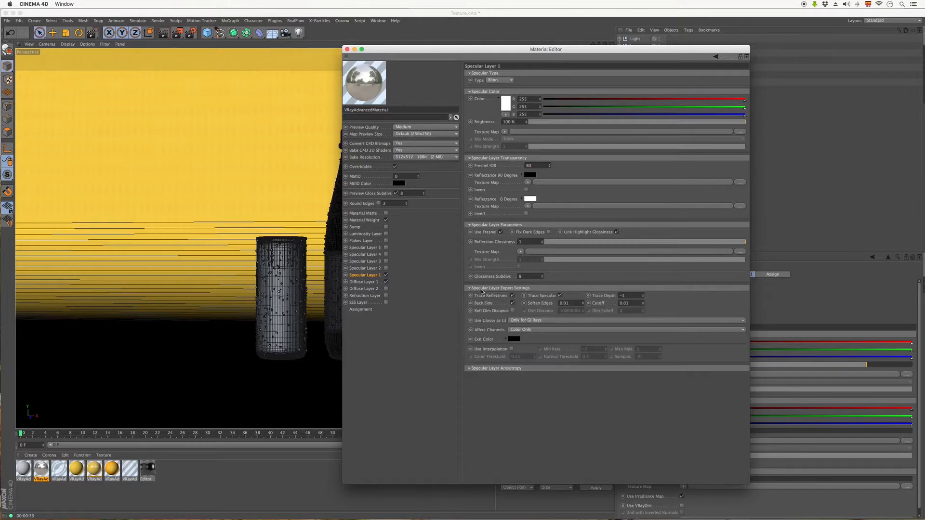
pyautogui.doubleClick(626, 295)
pyautogui.write('18')
pyautogui.click(501, 233)
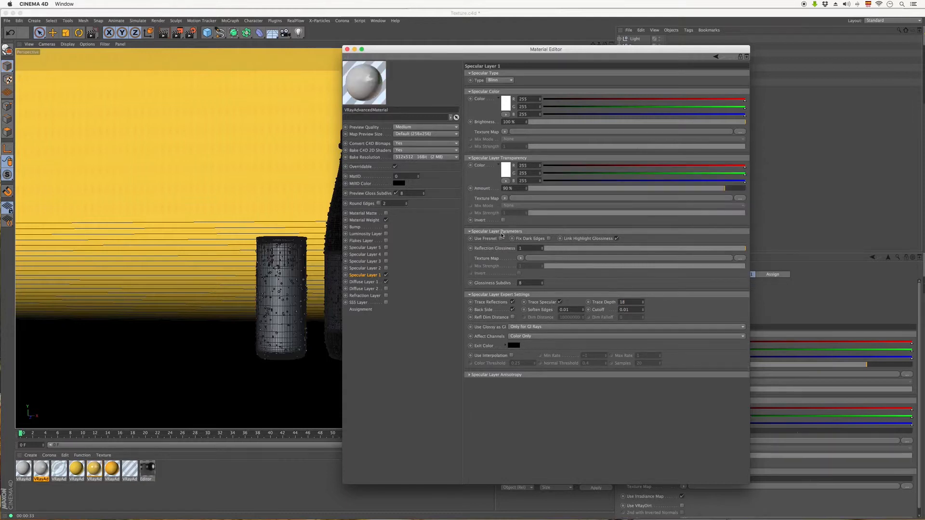
pyautogui.click(502, 239)
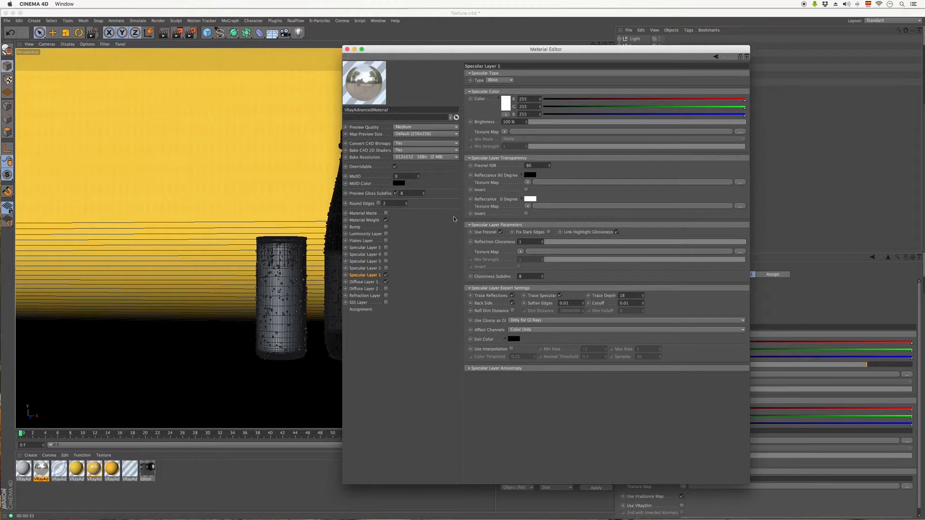
# Step: Set the metallic material's Diffuse Layer 1 color to black at 100% brightness and close the material
pyautogui.click(380, 283)
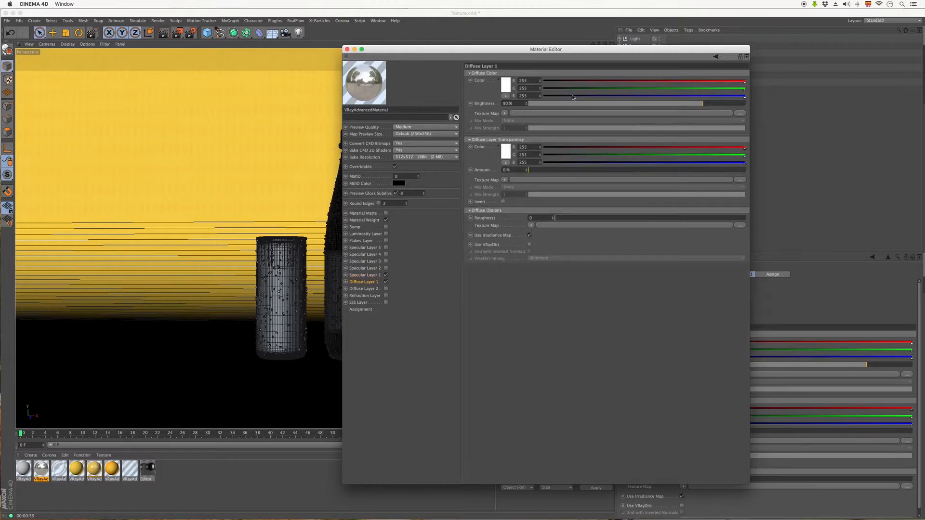
pyautogui.click(504, 86)
pyautogui.moveTo(473, 86); pyautogui.dragTo(464, 101)
pyautogui.click(515, 113)
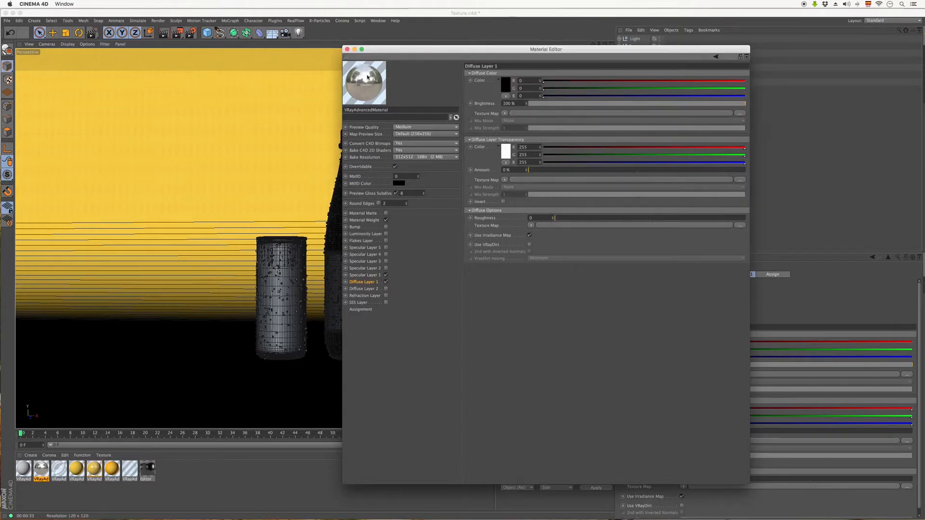
pyautogui.click(347, 49)
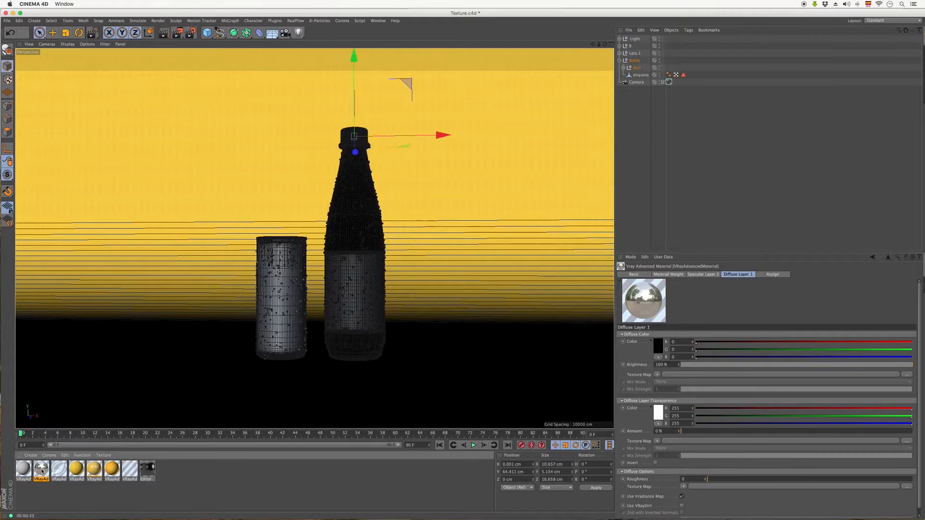
# Step: Apply the metallic material to the can and test-render a region over its upper part
pyautogui.moveTo(42, 471)
pyautogui.mouseDown()
pyautogui.moveTo(262, 315)
pyautogui.moveTo(288, 281)
pyautogui.mouseUp()
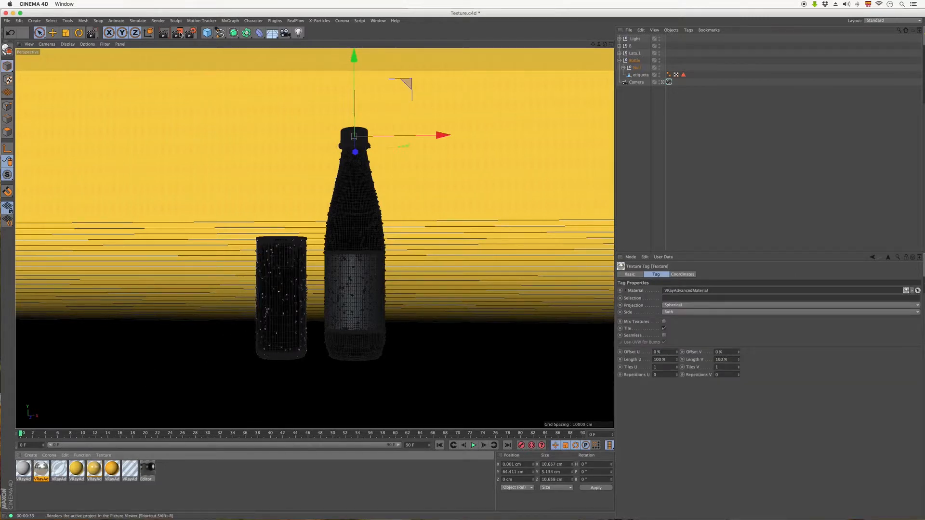
pyautogui.moveTo(181, 34); pyautogui.dragTo(194, 43)
pyautogui.moveTo(241, 224); pyautogui.dragTo(328, 313)
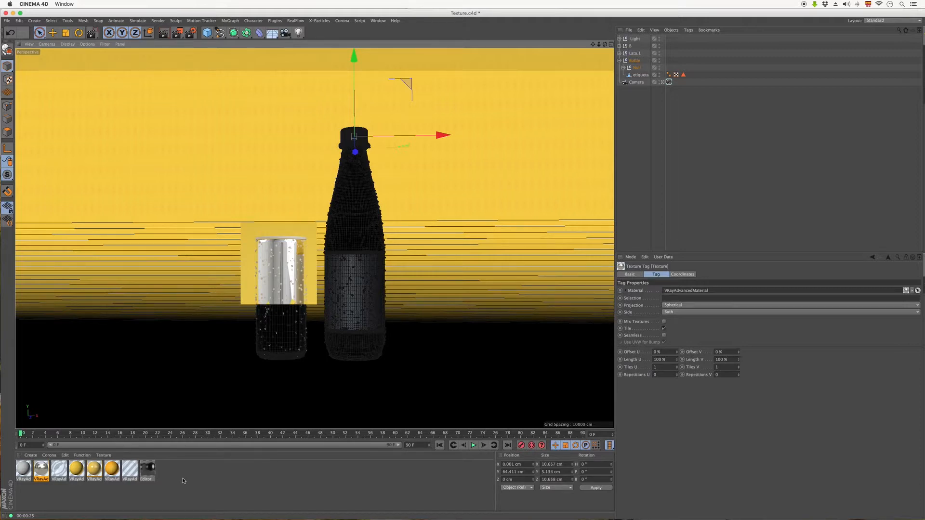
pyautogui.click(212, 473)
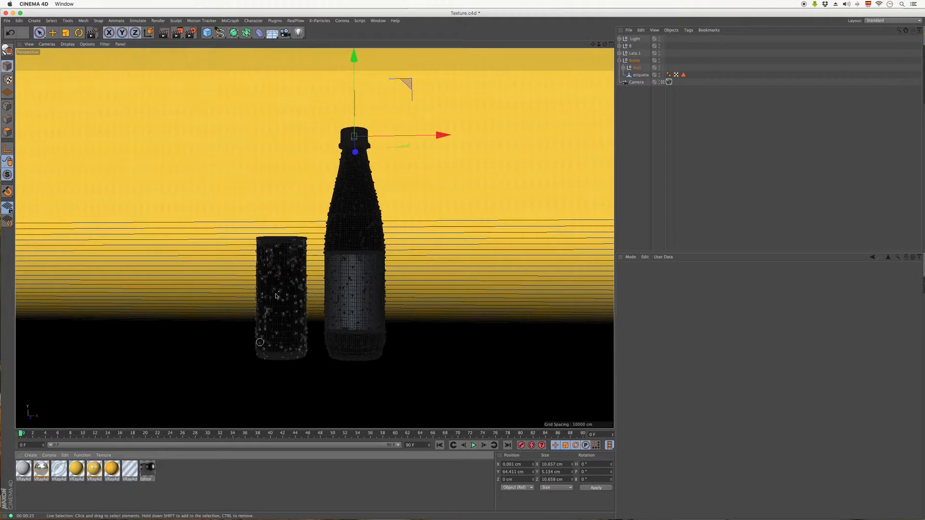
# Step: Select the etiqueta object and recall the polygons stored in its selection tag
pyautogui.click(641, 75)
pyautogui.click(678, 93)
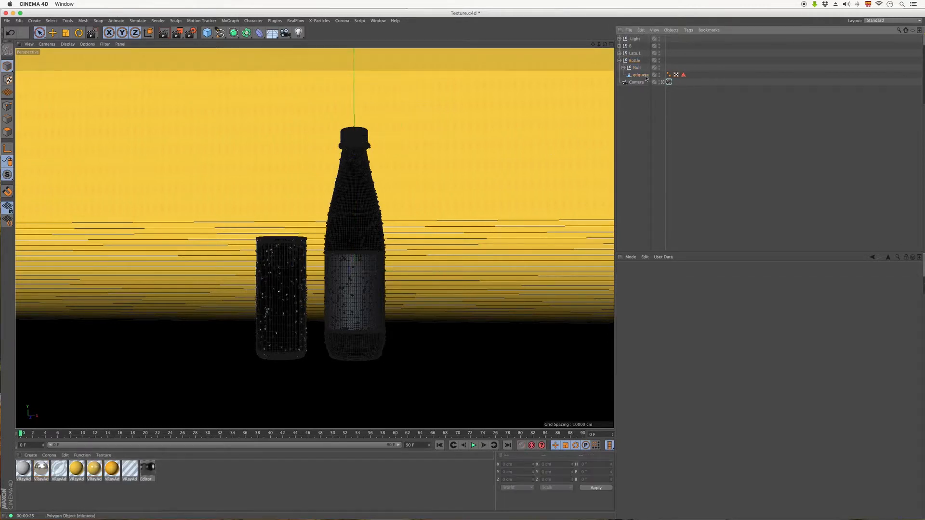
pyautogui.click(641, 75)
pyautogui.click(68, 21)
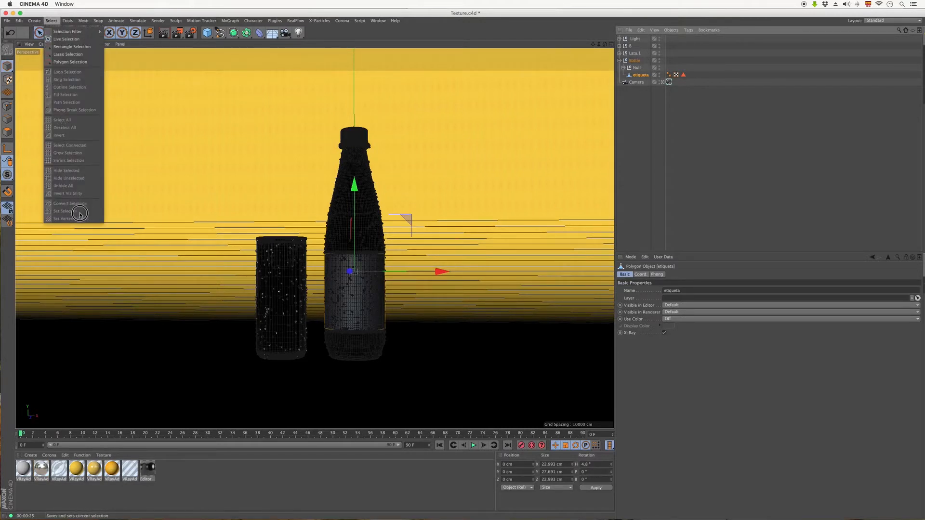
pyautogui.click(107, 202)
pyautogui.click(683, 75)
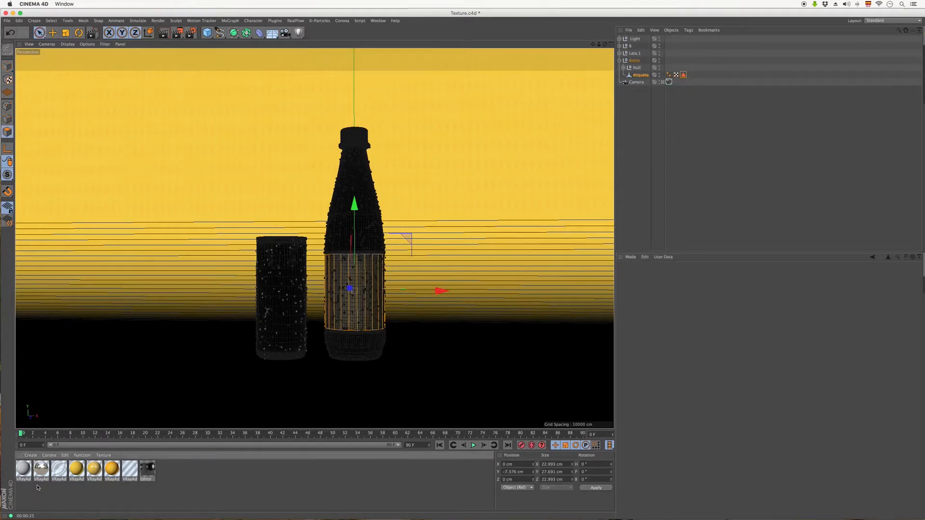
# Step: Load Etiqueta lata -01.png as the first material's Diffuse Layer 1 texture map, without copying the image to the project location
pyautogui.doubleClick(23, 468)
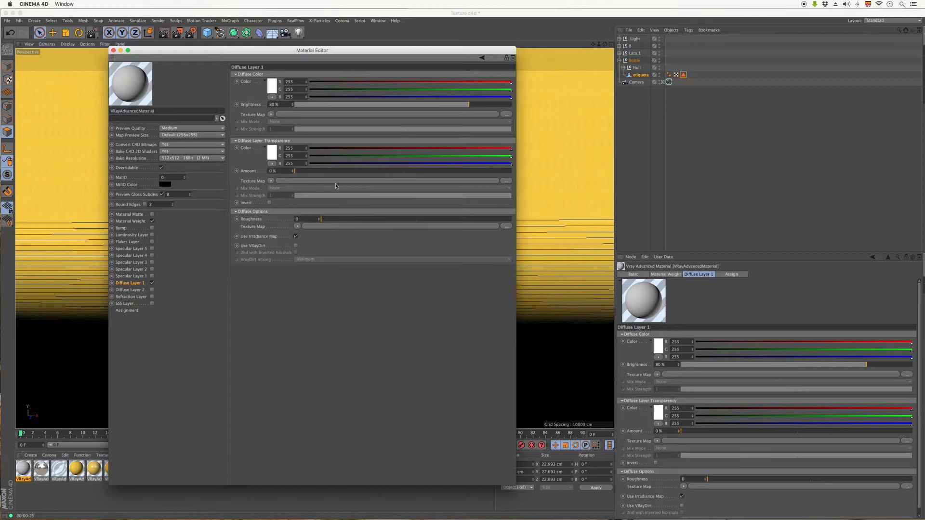
pyautogui.click(505, 115)
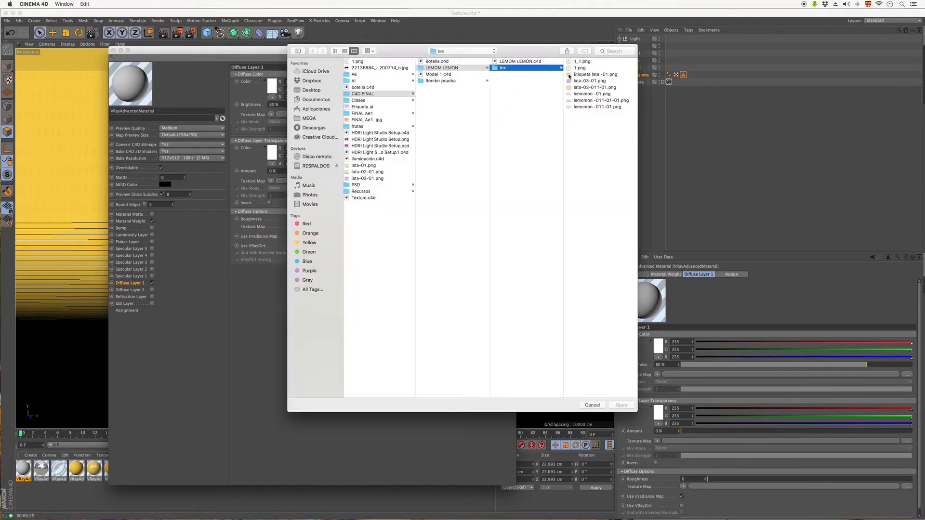
pyautogui.click(336, 50)
pyautogui.click(420, 73)
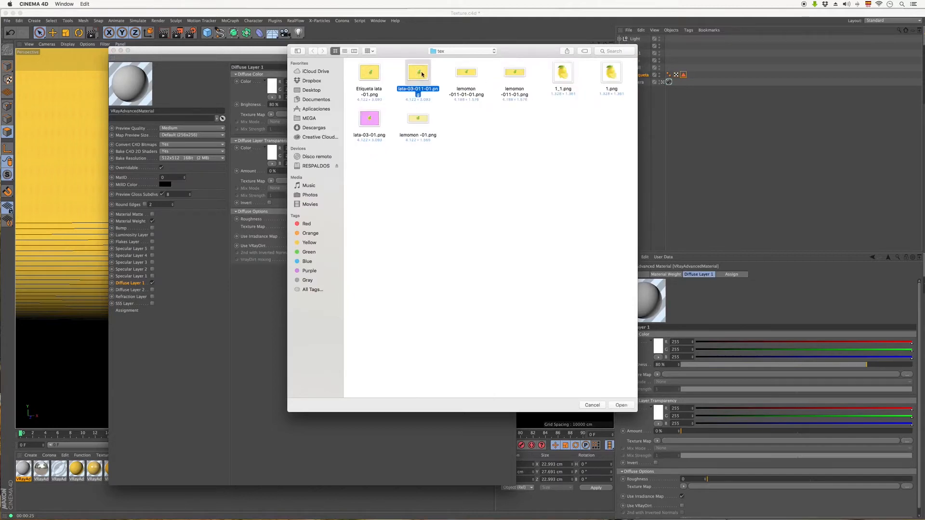
pyautogui.click(371, 71)
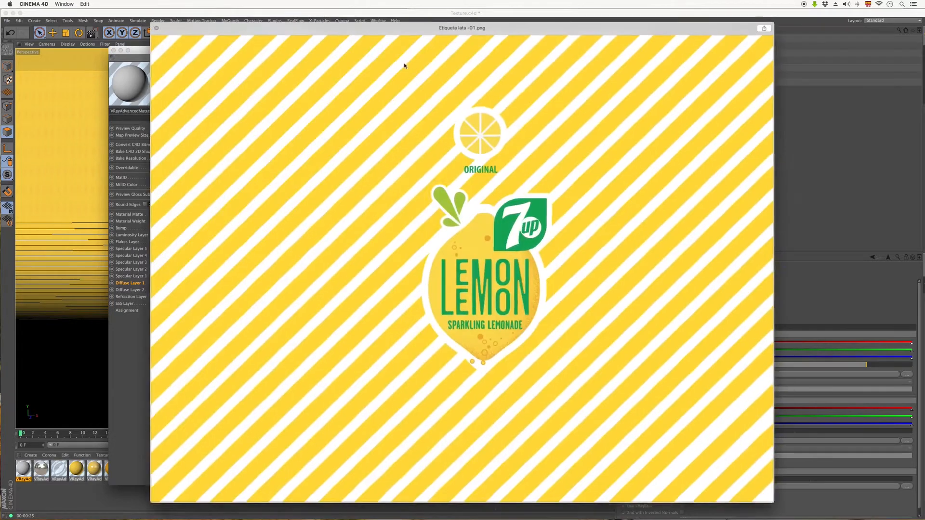
pyautogui.press('space')
pyautogui.press('space')
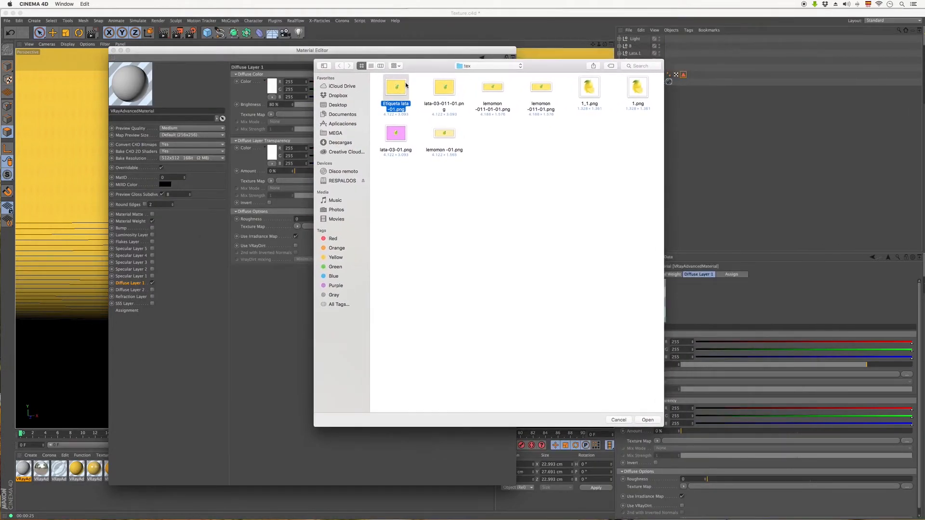
pyautogui.press('space')
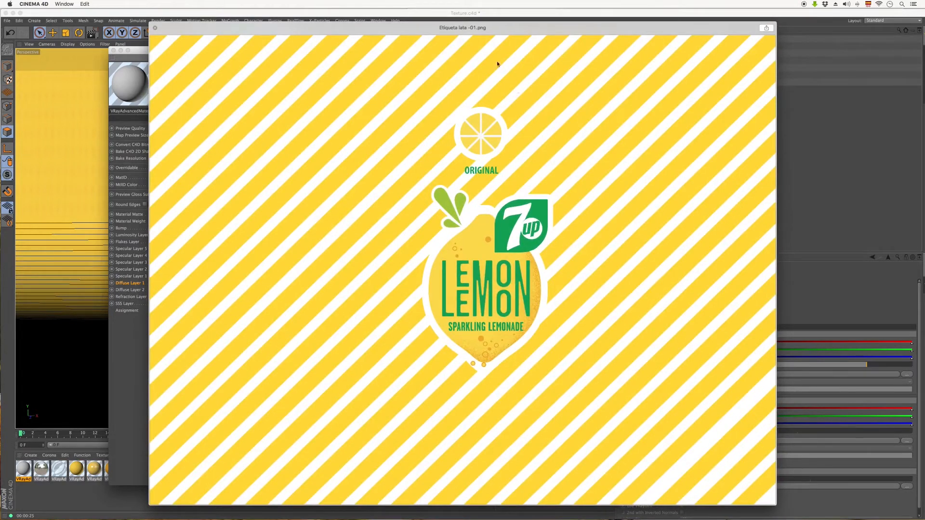
pyautogui.press('space')
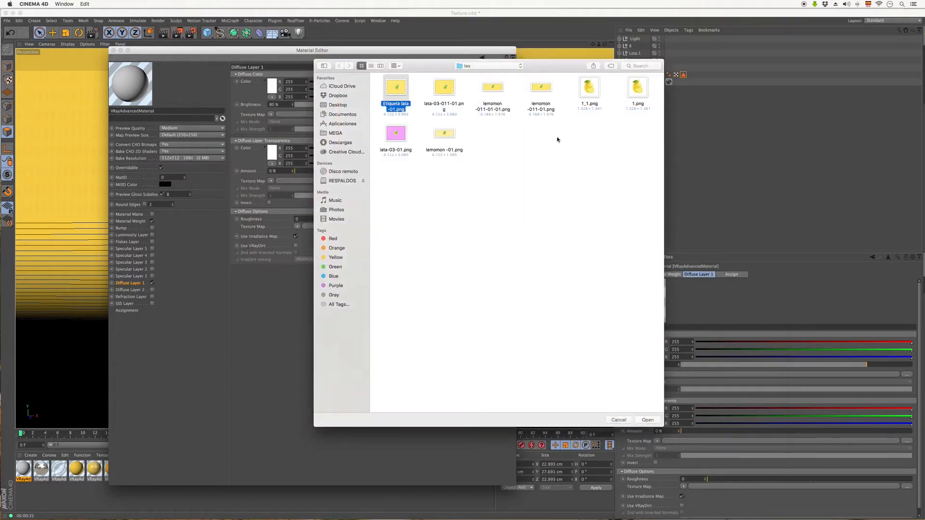
pyautogui.click(647, 420)
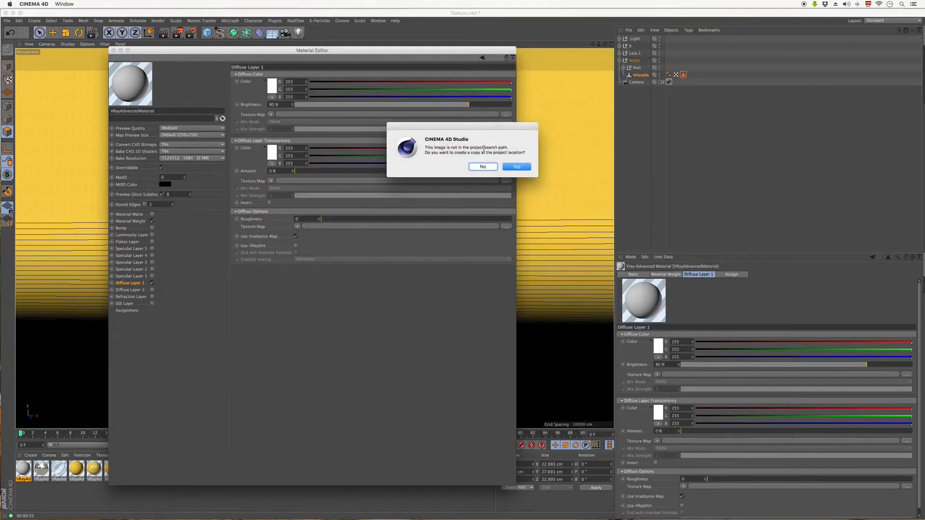
pyautogui.click(482, 169)
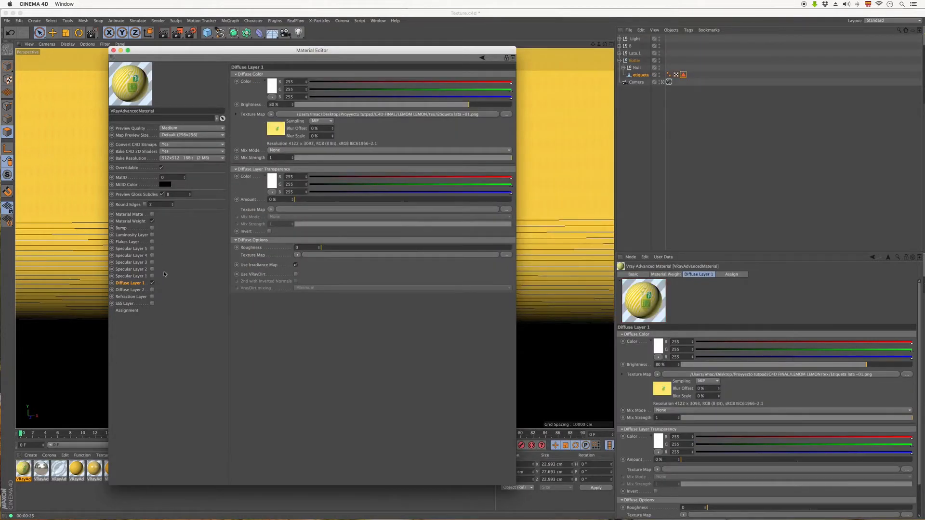
# Step: Enable Specular Layer 1 on the label material, lower its reflection glossiness slightly and close the material
pyautogui.click(152, 276)
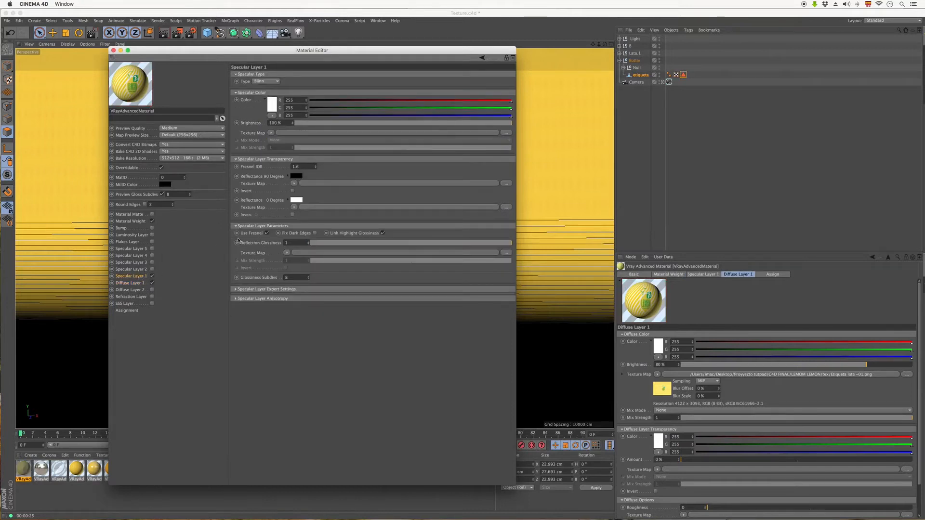
pyautogui.moveTo(495, 244); pyautogui.dragTo(478, 246)
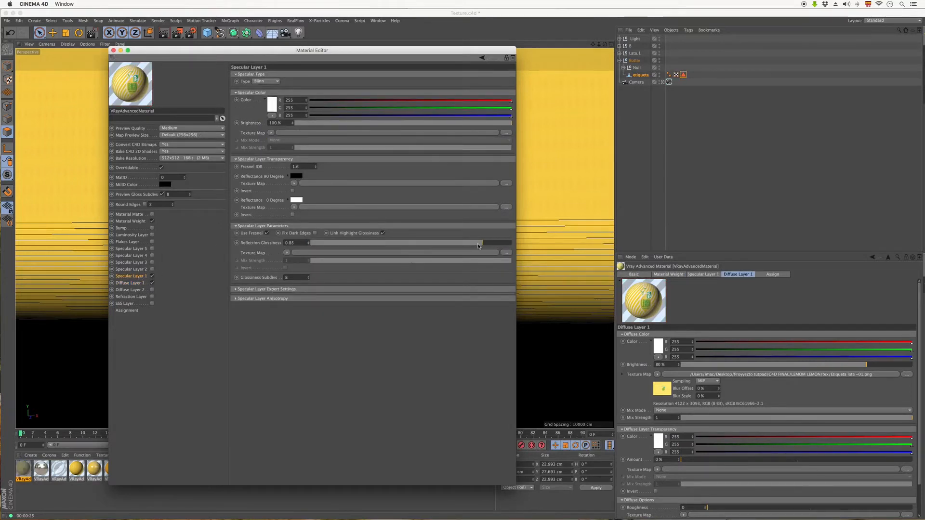
pyautogui.click(491, 244)
pyautogui.click(483, 244)
pyautogui.click(492, 243)
pyautogui.click(113, 51)
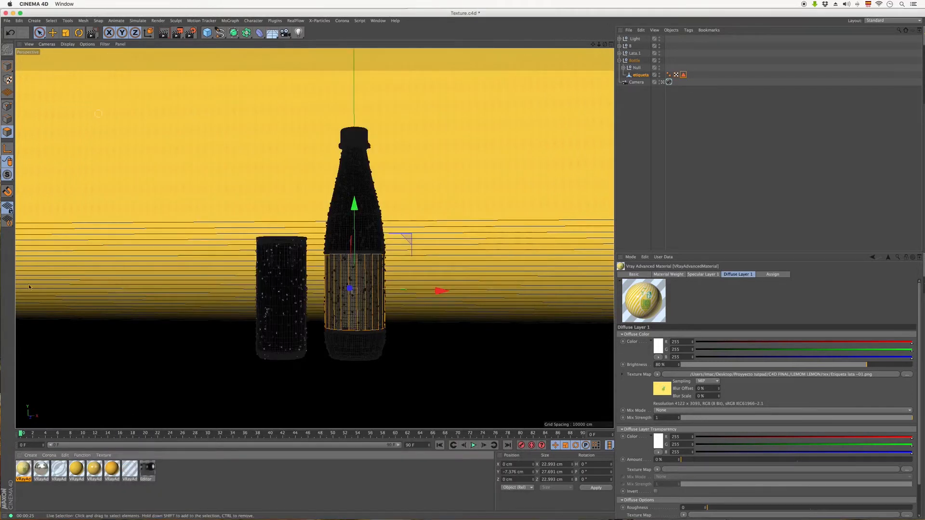
# Step: Apply the label material to the recalled etiqueta polygons on the bottle and open the new texture tag's properties
pyautogui.keyDown('ctrl'); pyautogui.click(27, 471); pyautogui.keyUp('ctrl')
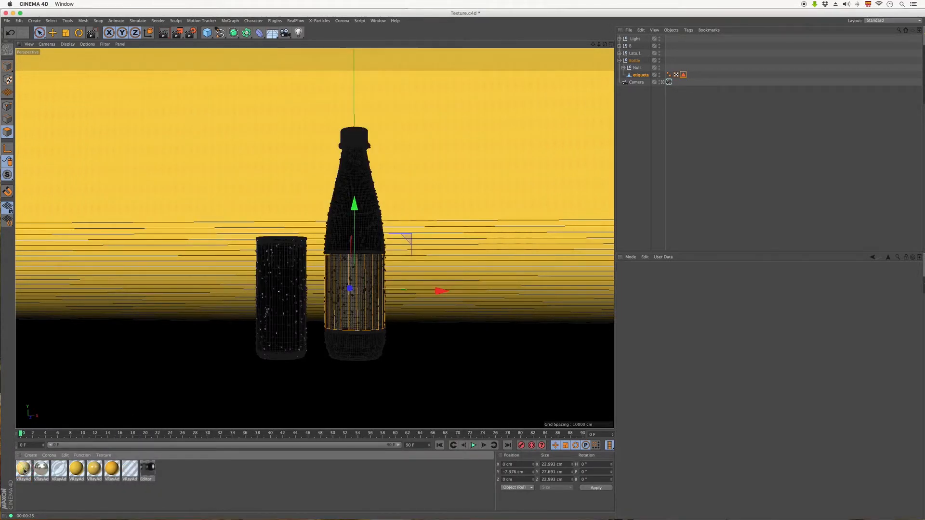
pyautogui.moveTo(24, 471); pyautogui.dragTo(362, 296)
pyautogui.click(675, 144)
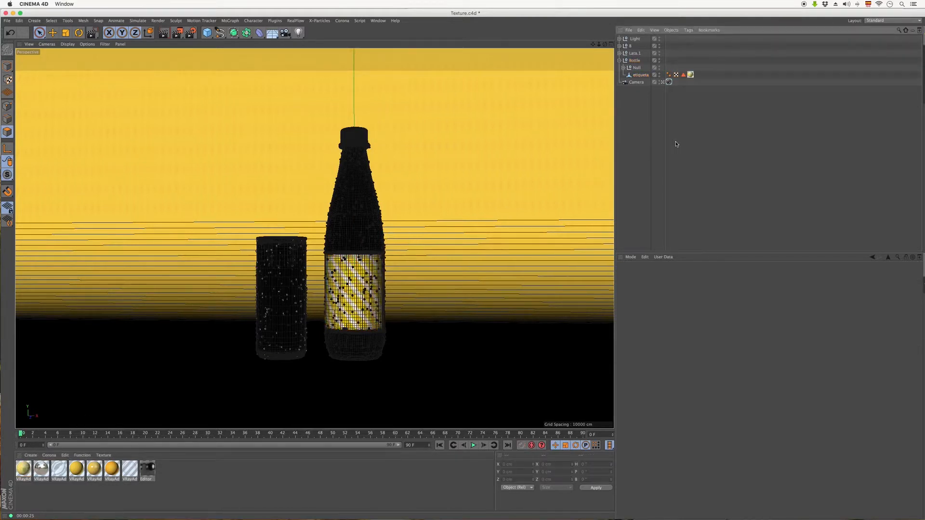
pyautogui.click(690, 75)
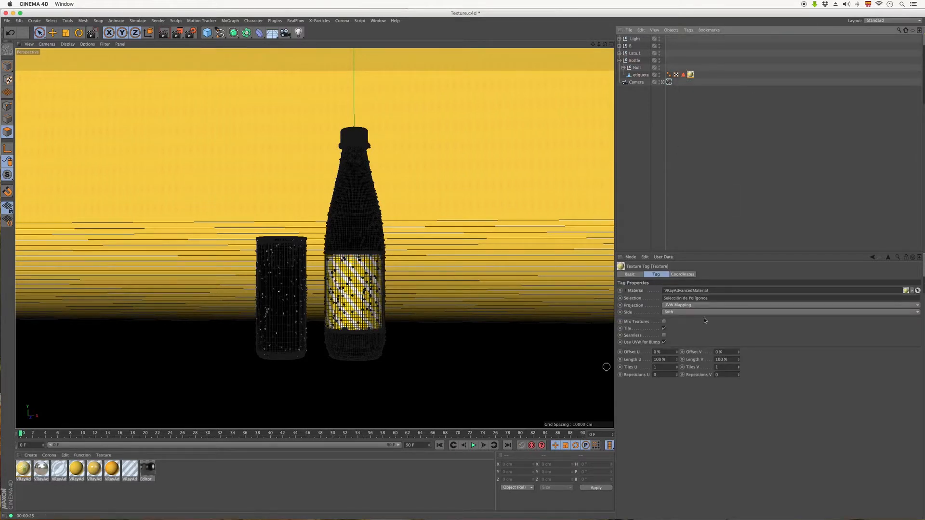
pyautogui.moveTo(678, 354)
pyautogui.mouseDown()
pyautogui.moveTo(687, 332)
pyautogui.moveTo(679, 364)
pyautogui.moveTo(682, 356)
pyautogui.mouseUp()
pyautogui.press('super+z')
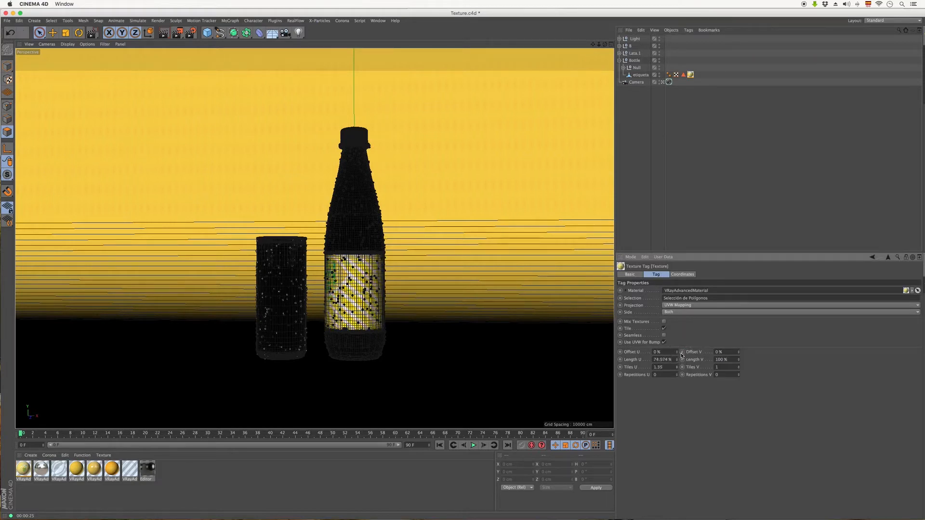
pyautogui.press('super+z')
# Step: Set the label texture's projection to Cylindrical, with Offset U 22% and Tiles V 4.71
pyautogui.click(677, 306)
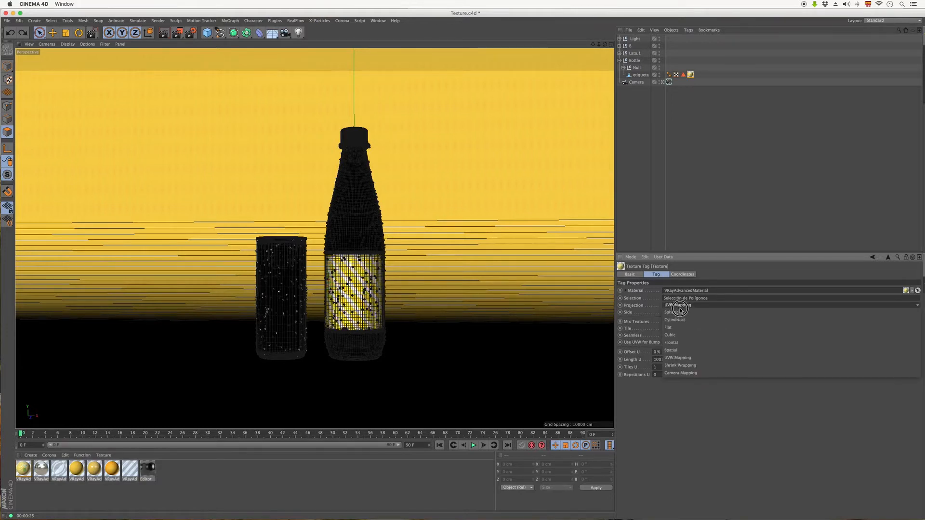
pyautogui.click(681, 319)
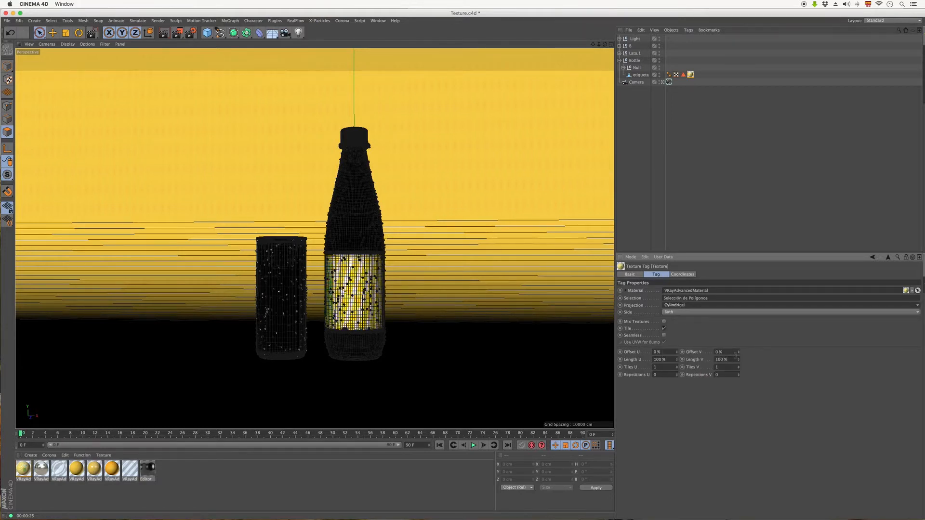
pyautogui.moveTo(677, 352); pyautogui.dragTo(684, 344)
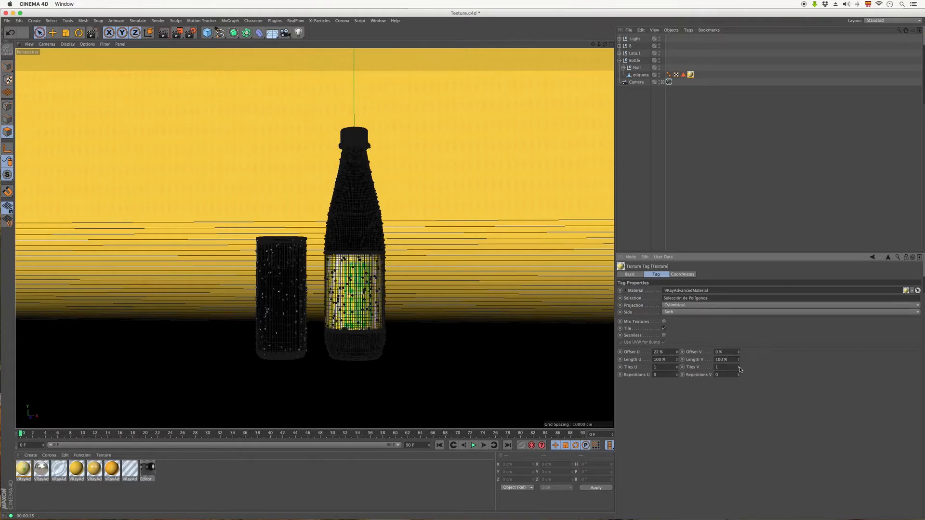
pyautogui.moveTo(739, 369); pyautogui.dragTo(721, 249)
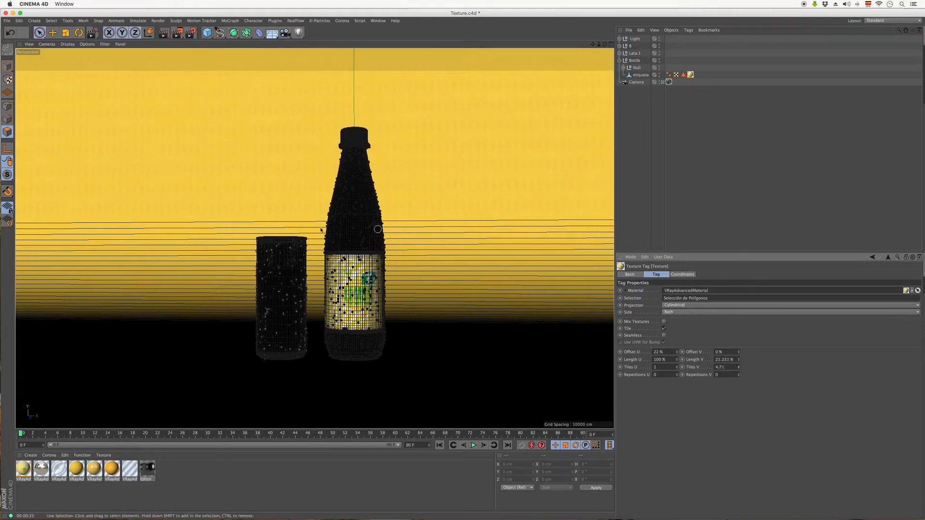
# Step: Display the viewport in Gouraud Shading and adjust the label texture to Offset U 18% and Tiles V 6.612
pyautogui.click(52, 44)
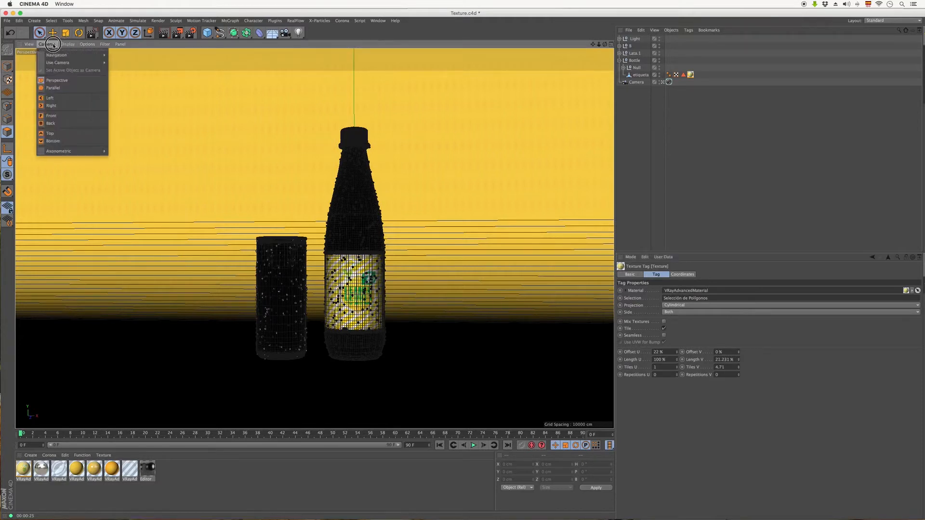
pyautogui.click(76, 55)
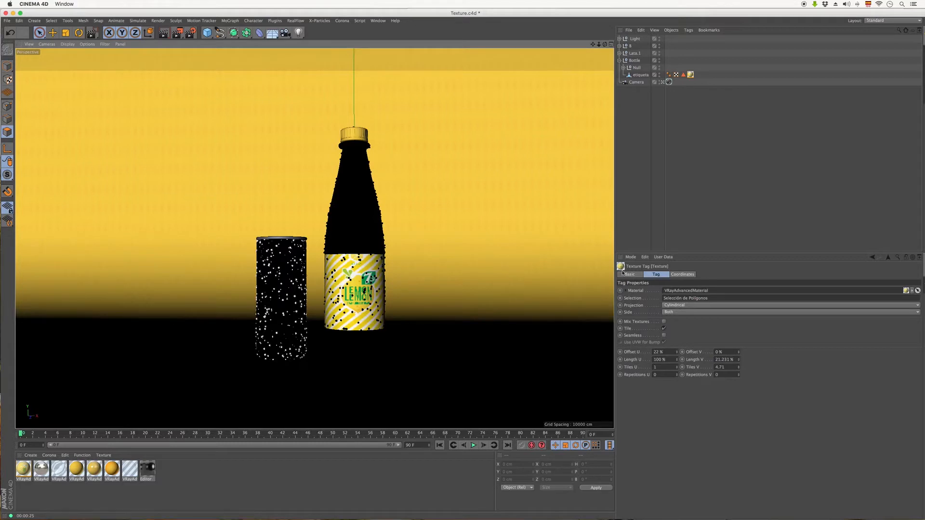
pyautogui.click(67, 44)
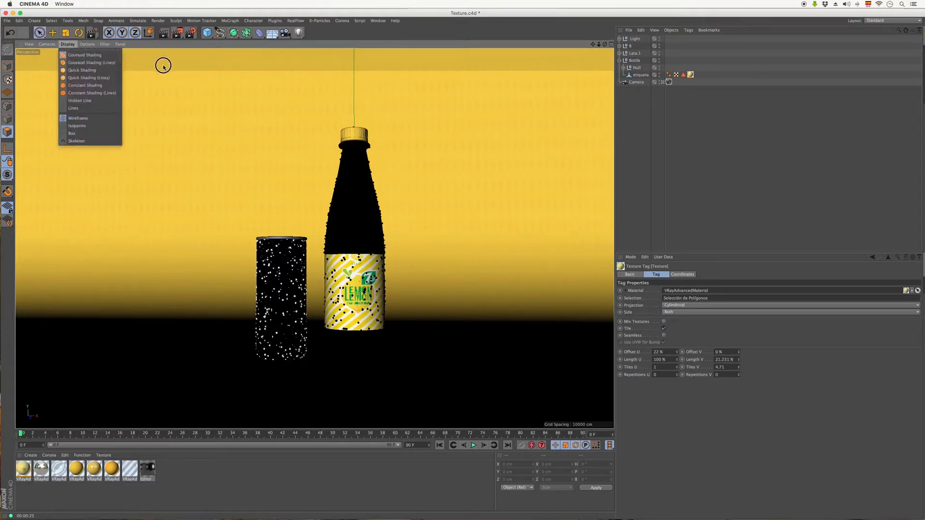
pyautogui.click(182, 81)
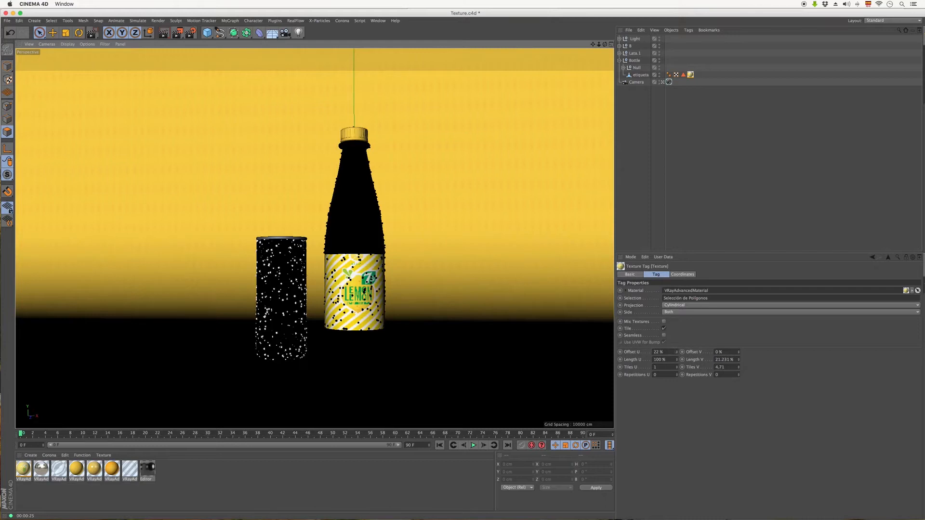
pyautogui.moveTo(676, 353); pyautogui.dragTo(671, 354)
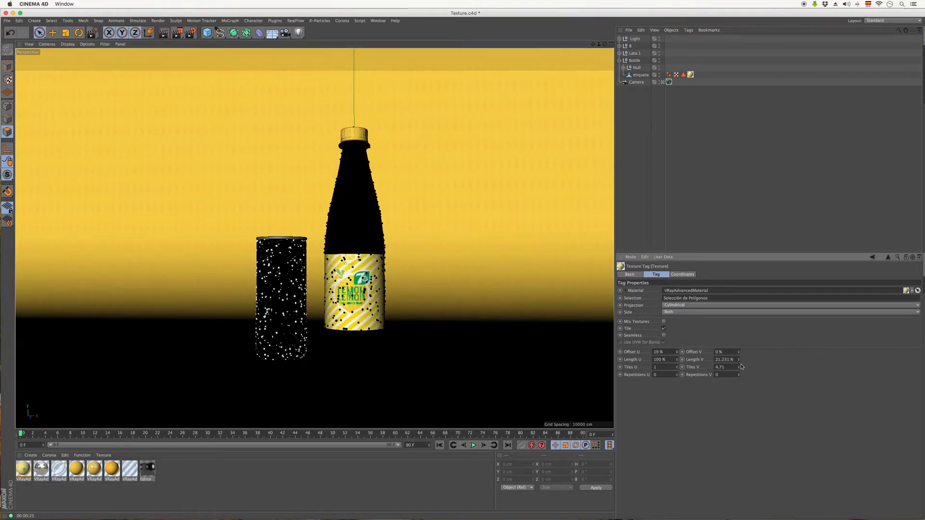
pyautogui.moveTo(739, 367); pyautogui.dragTo(739, 365)
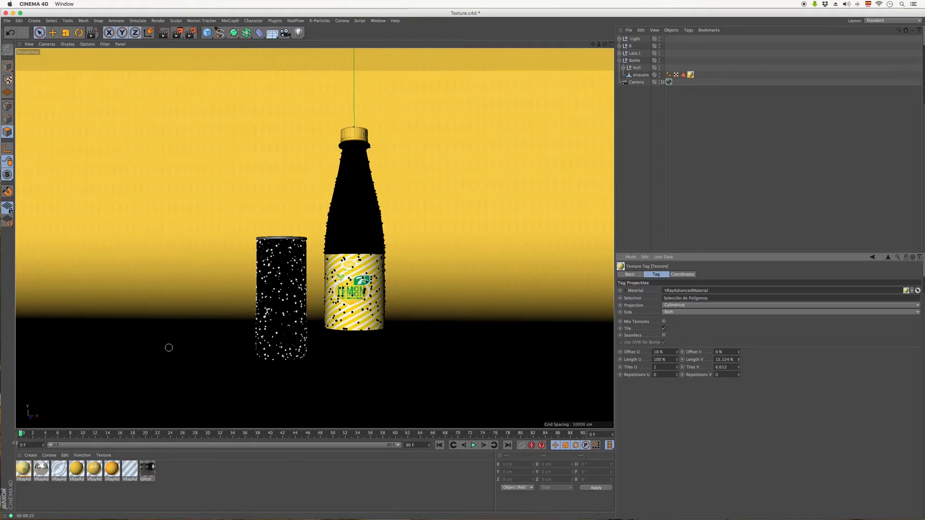
# Step: Duplicate the label material and load lemomon -011-01-01.png as the copy's Diffuse Layer 1 texture, without copying the image to the project location
pyautogui.doubleClick(38, 471)
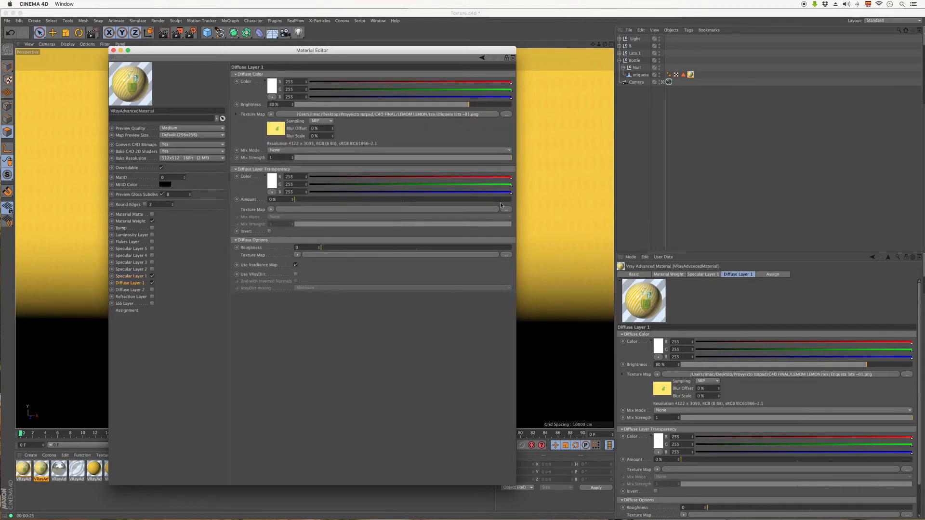
pyautogui.click(505, 114)
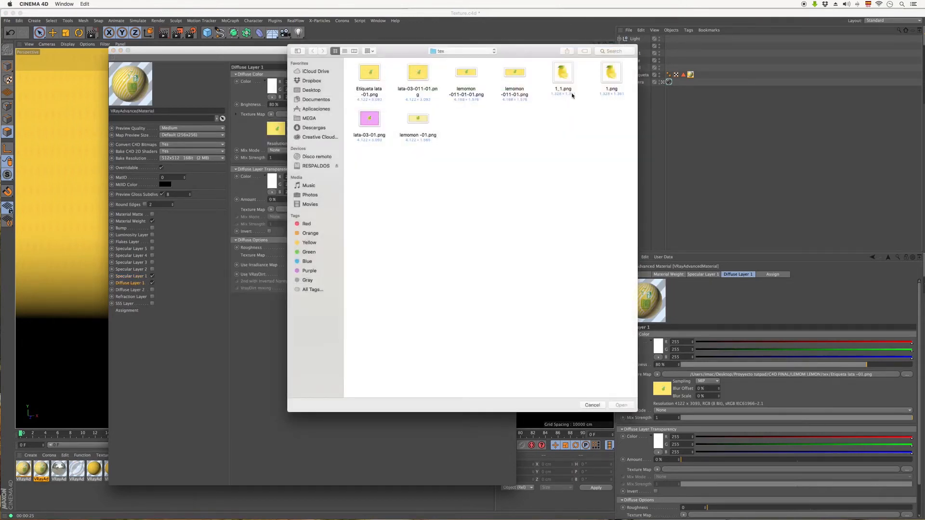
pyautogui.click(514, 81)
pyautogui.press('space')
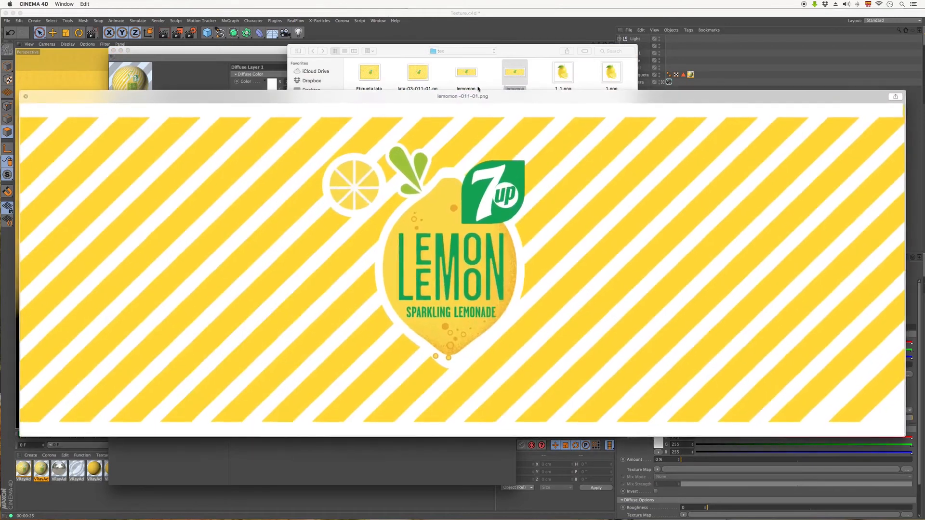
pyautogui.press('space')
pyautogui.click(471, 75)
pyautogui.press('space')
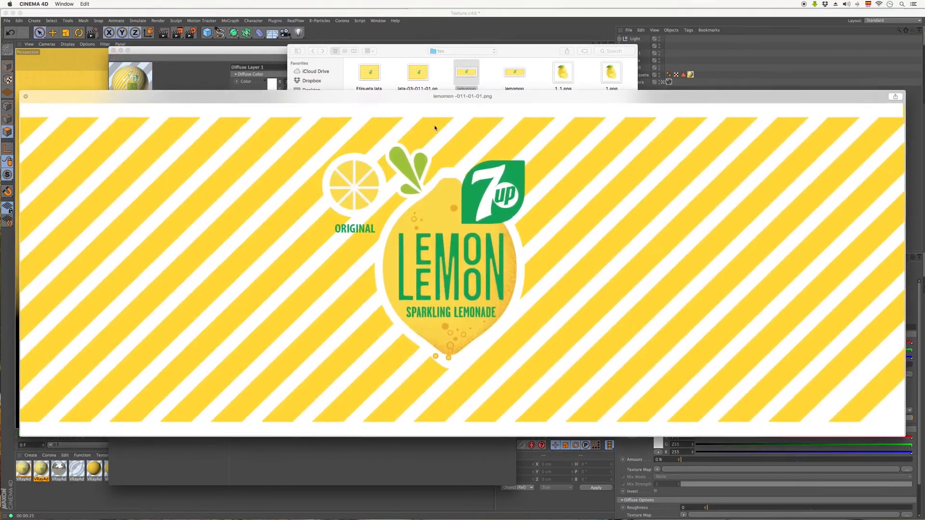
pyautogui.press('space')
pyautogui.click(621, 406)
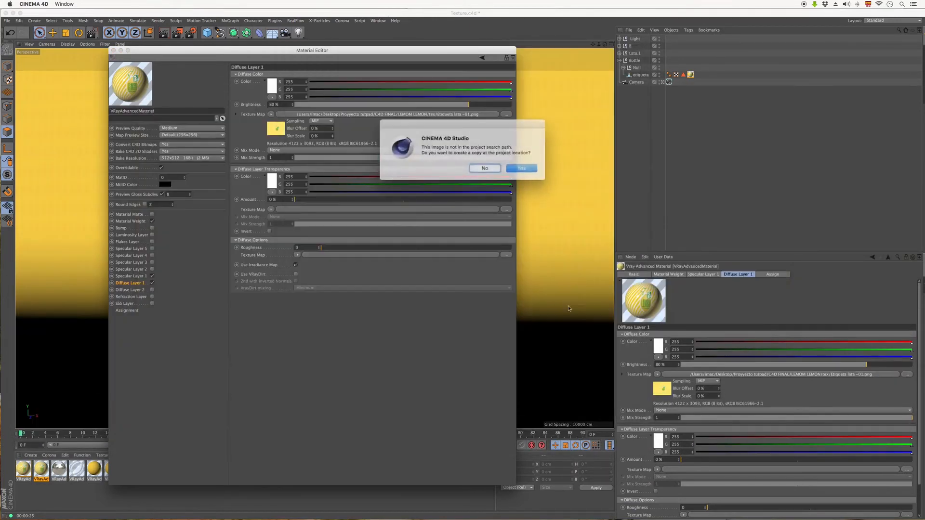
pyautogui.click(483, 168)
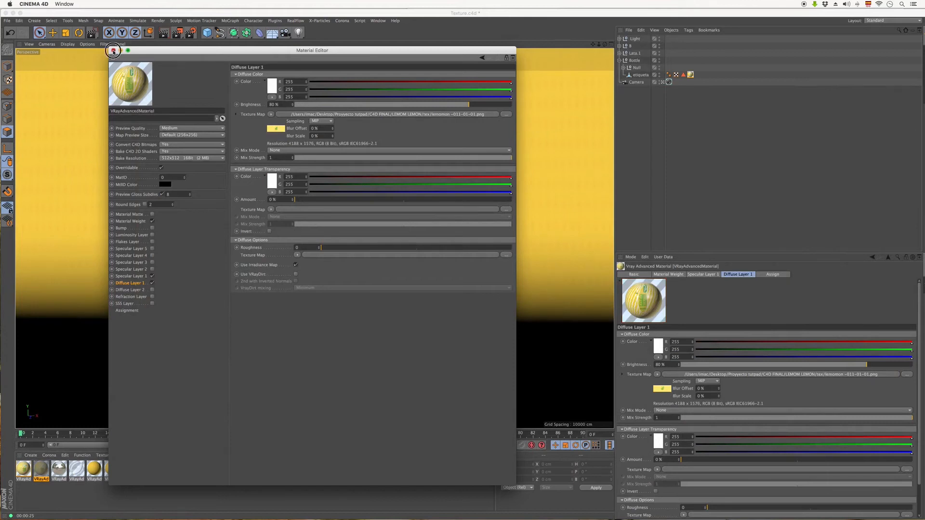
pyautogui.click(113, 50)
# Step: Try the duplicated label material on etiqueta, and delete the object's existing label texture tag
pyautogui.moveTo(43, 470); pyautogui.dragTo(700, 76)
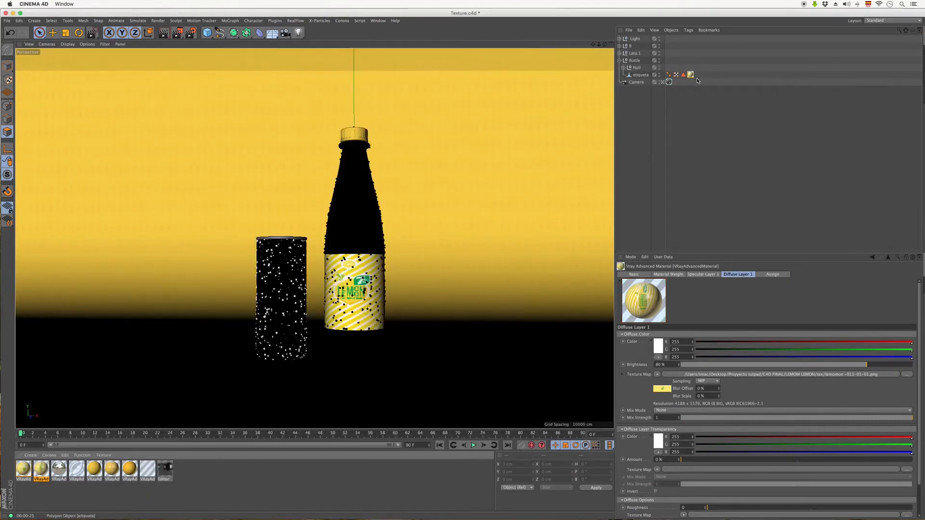
pyautogui.click(690, 75)
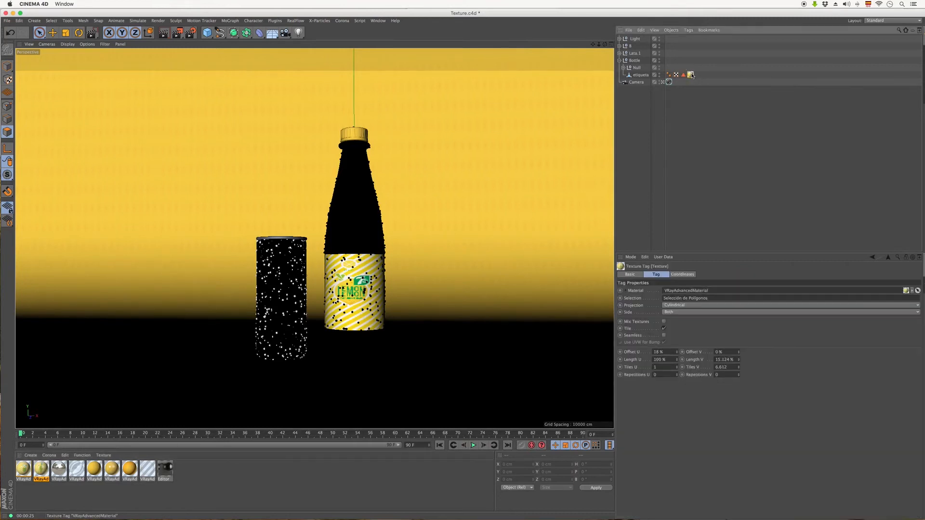
pyautogui.click(684, 75)
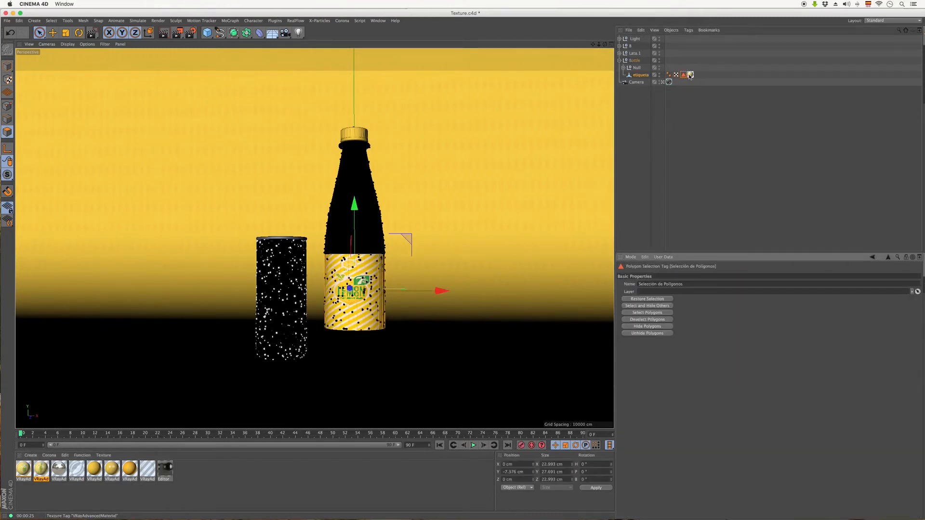
pyautogui.click(690, 75)
pyautogui.press('Delete')
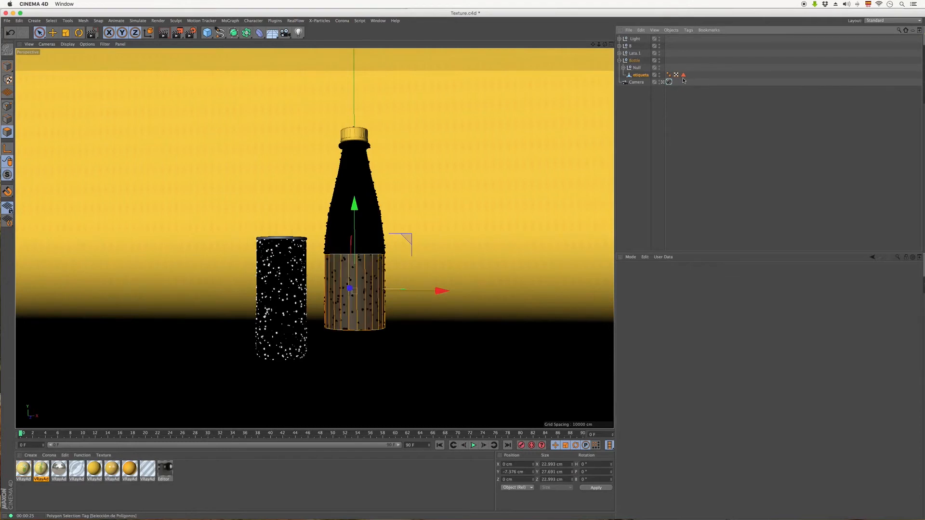
# Step: Select the etiqueta polygon selection and apply the material with the lemomon -011-01-01.png texture to the bottle's label
pyautogui.click(683, 75)
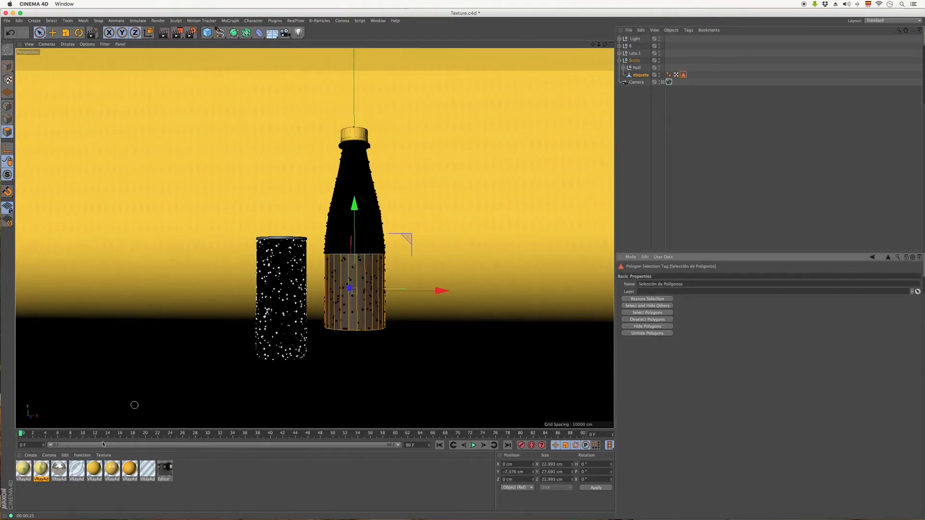
pyautogui.doubleClick(23, 468)
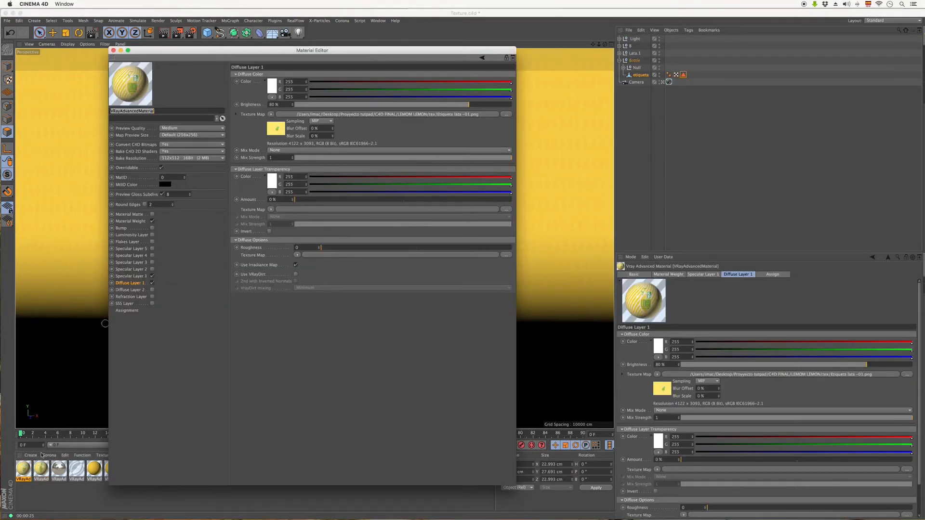
pyautogui.doubleClick(41, 468)
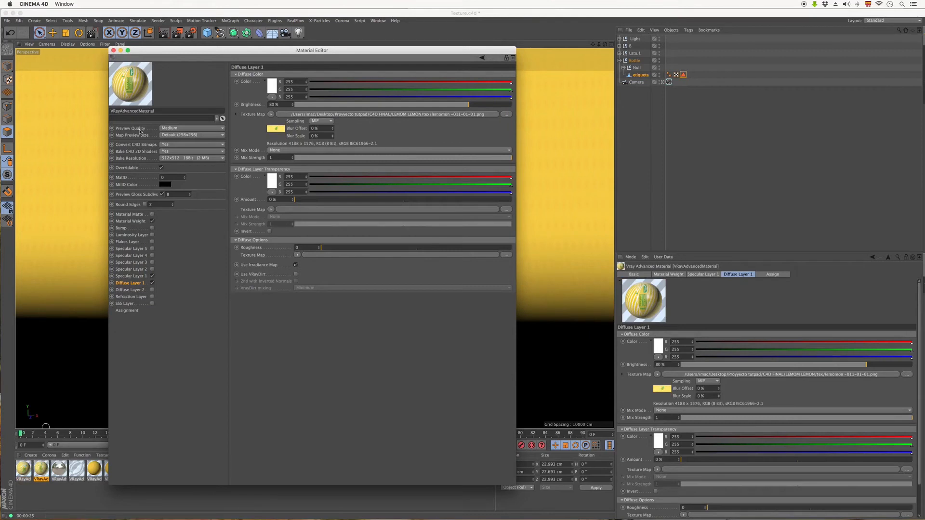
pyautogui.click(113, 50)
pyautogui.moveTo(41, 469); pyautogui.dragTo(372, 288)
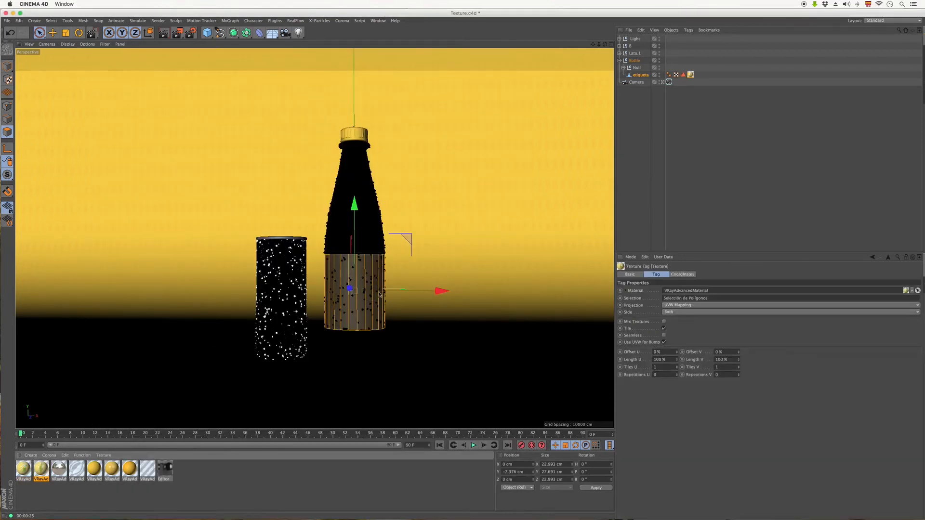
# Step: Set the new label texture's projection to Cylindrical, with Offset U 24% and Tiles V about 6.46
pyautogui.click(703, 305)
pyautogui.click(700, 320)
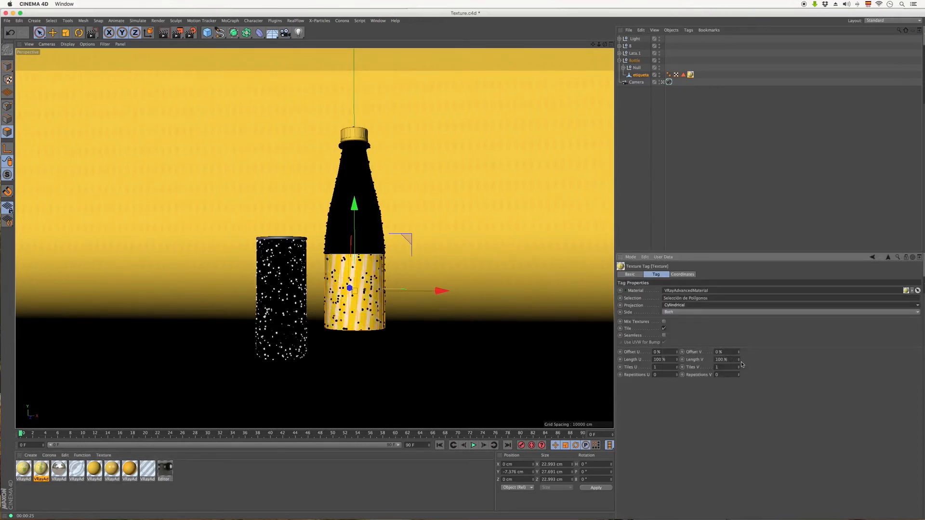
pyautogui.moveTo(739, 368); pyautogui.dragTo(731, 326)
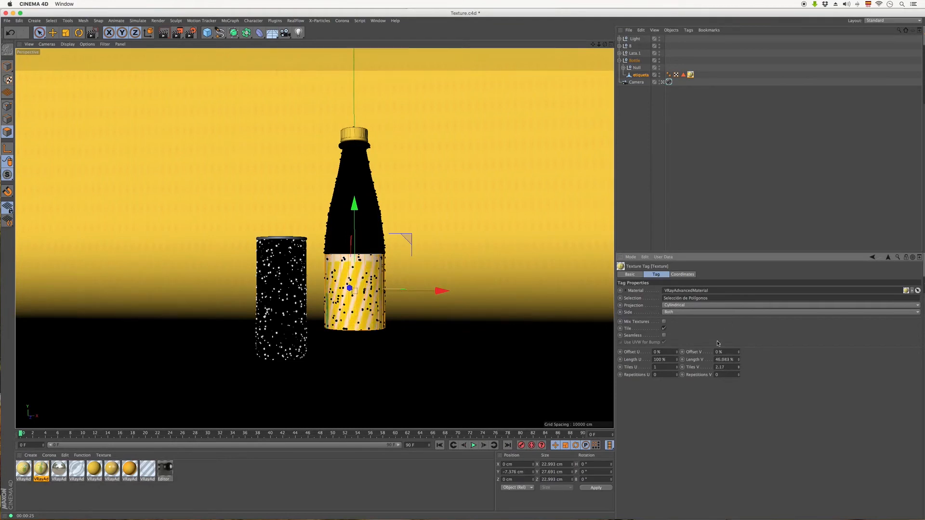
pyautogui.moveTo(676, 354); pyautogui.dragTo(681, 341)
pyautogui.moveTo(738, 367); pyautogui.dragTo(708, 210)
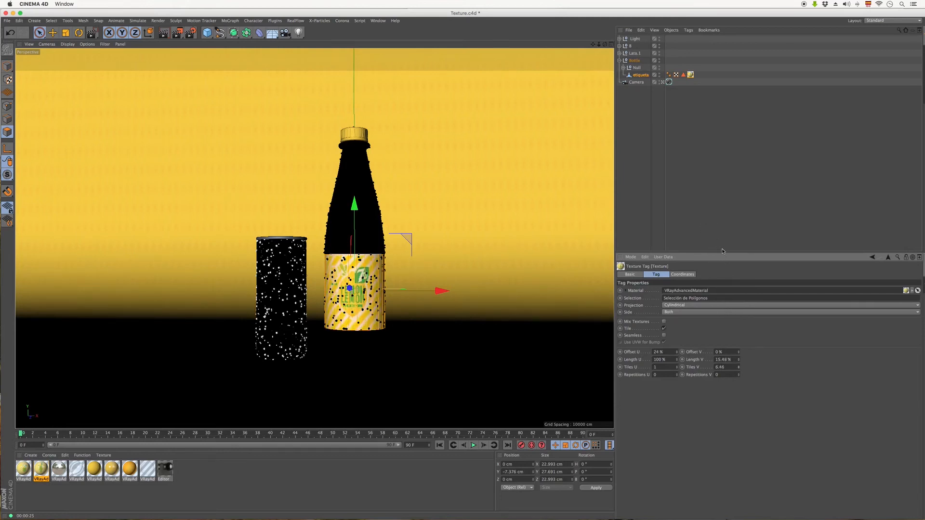
# Step: Fine-tune the label texture's vertical placement with Offset V -10.9% and Tiles V 6.97
pyautogui.moveTo(740, 368); pyautogui.dragTo(739, 354)
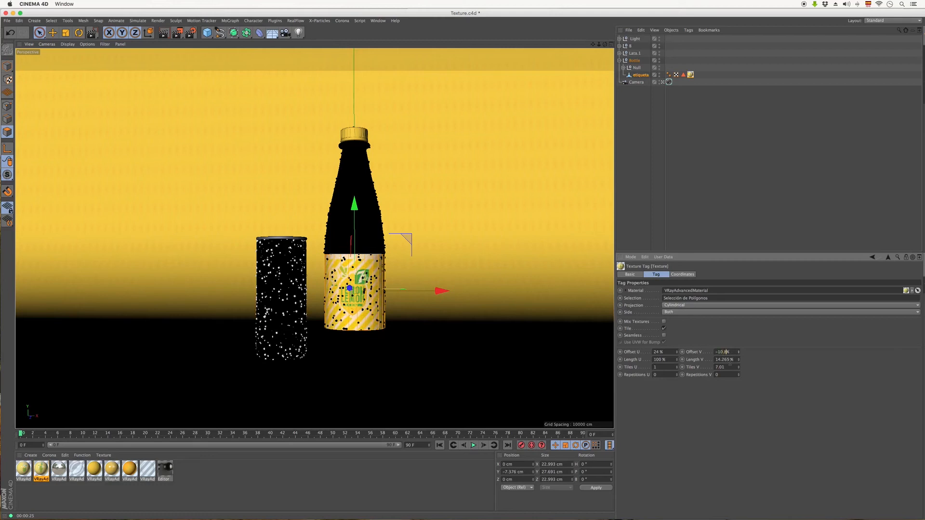
pyautogui.press('Tab')
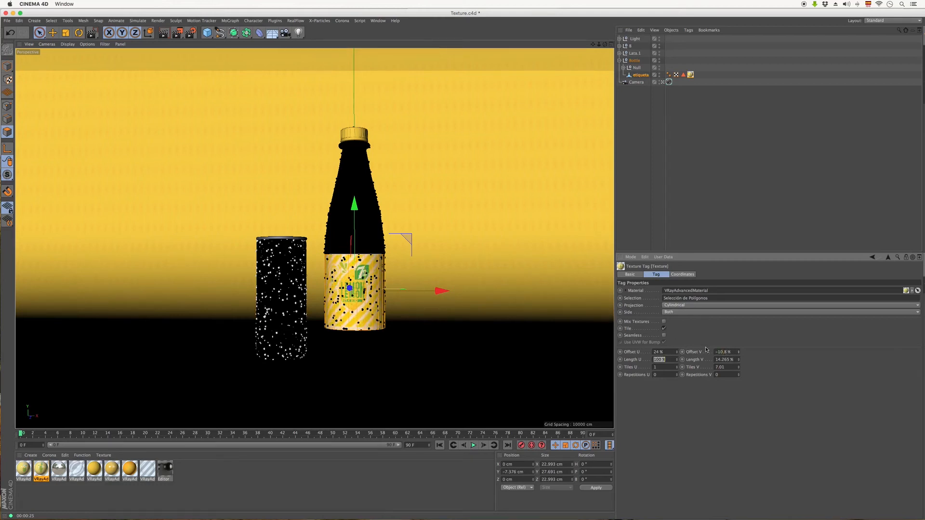
pyautogui.click(725, 352)
pyautogui.press('Tab')
pyautogui.click(739, 368)
pyautogui.click(739, 370)
pyautogui.click(739, 370)
pyautogui.click(739, 370)
pyautogui.click(739, 370)
pyautogui.click(740, 369)
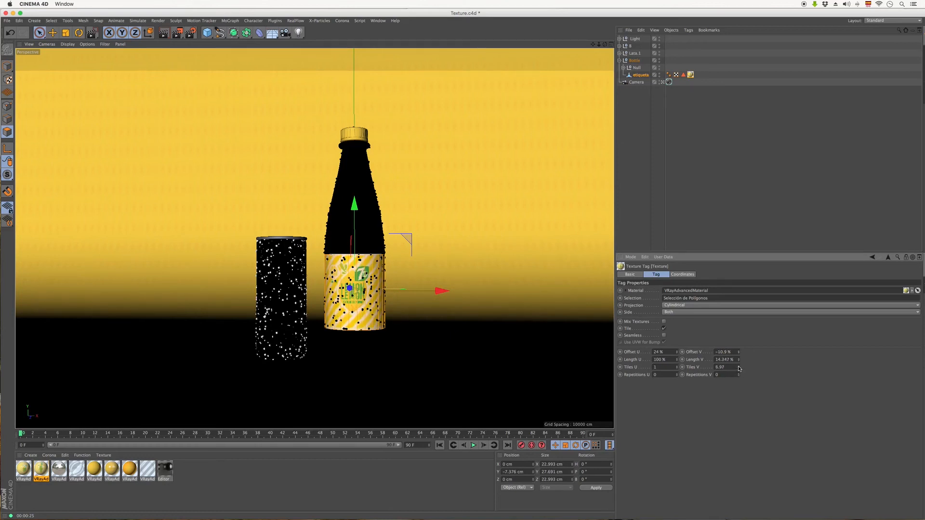
# Step: Render the viewport region around the bottle's label to check the artwork
pyautogui.click(178, 33)
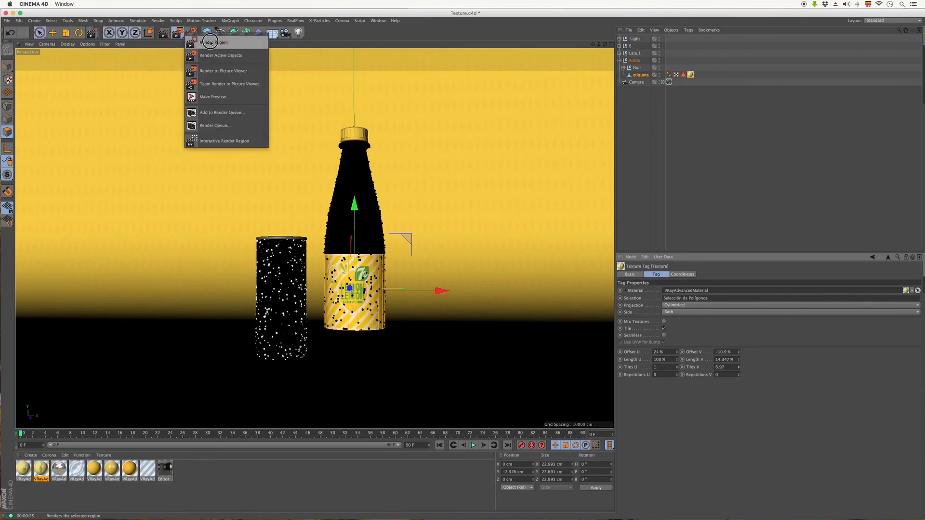
pyautogui.click(201, 42)
pyautogui.moveTo(316, 241); pyautogui.dragTo(412, 350)
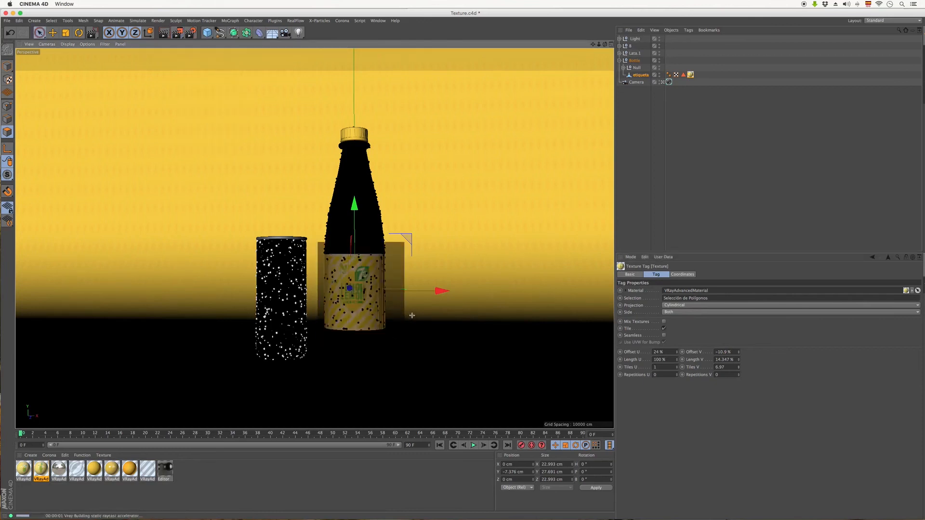